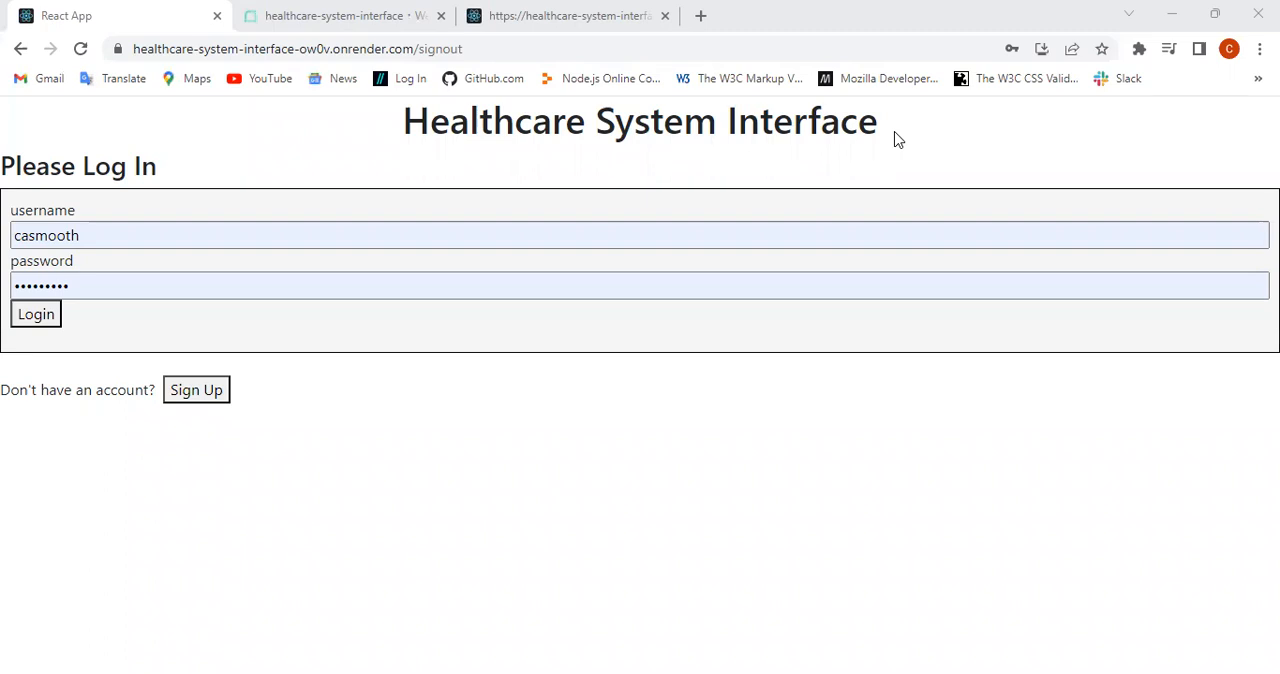
Step: Replace the prefilled password with the account password and log in with the existing username
left_click(174, 288)
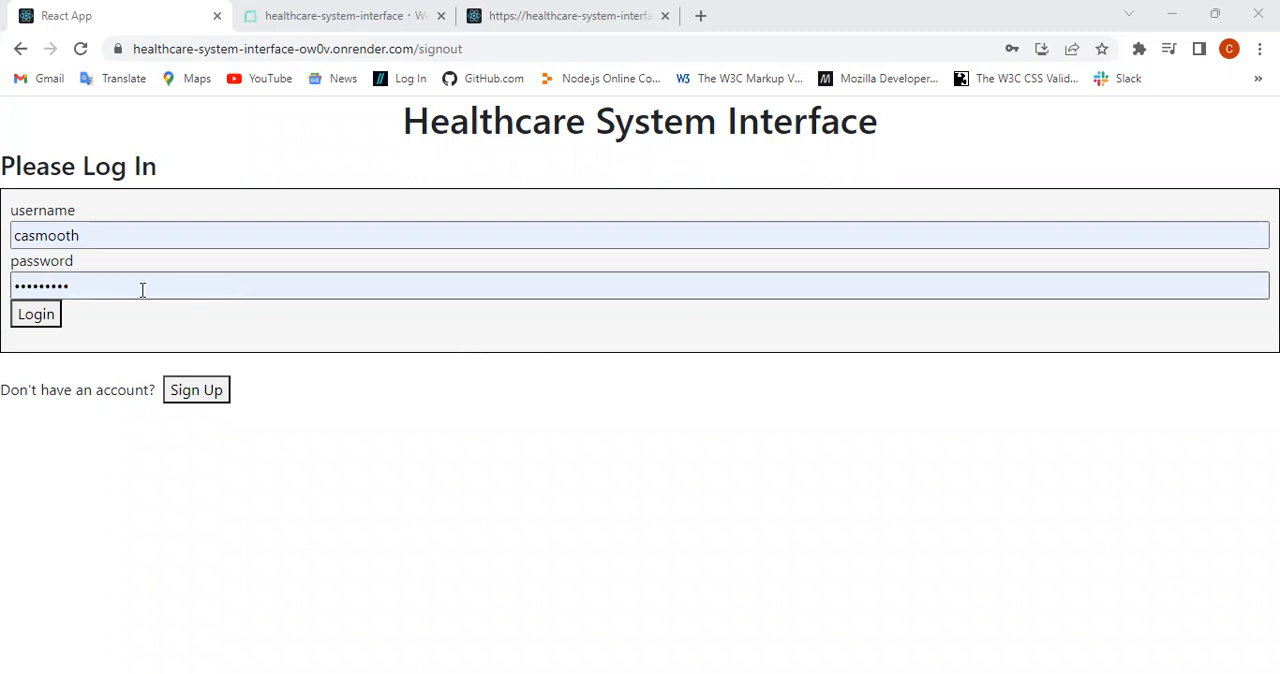
double_click(93, 289)
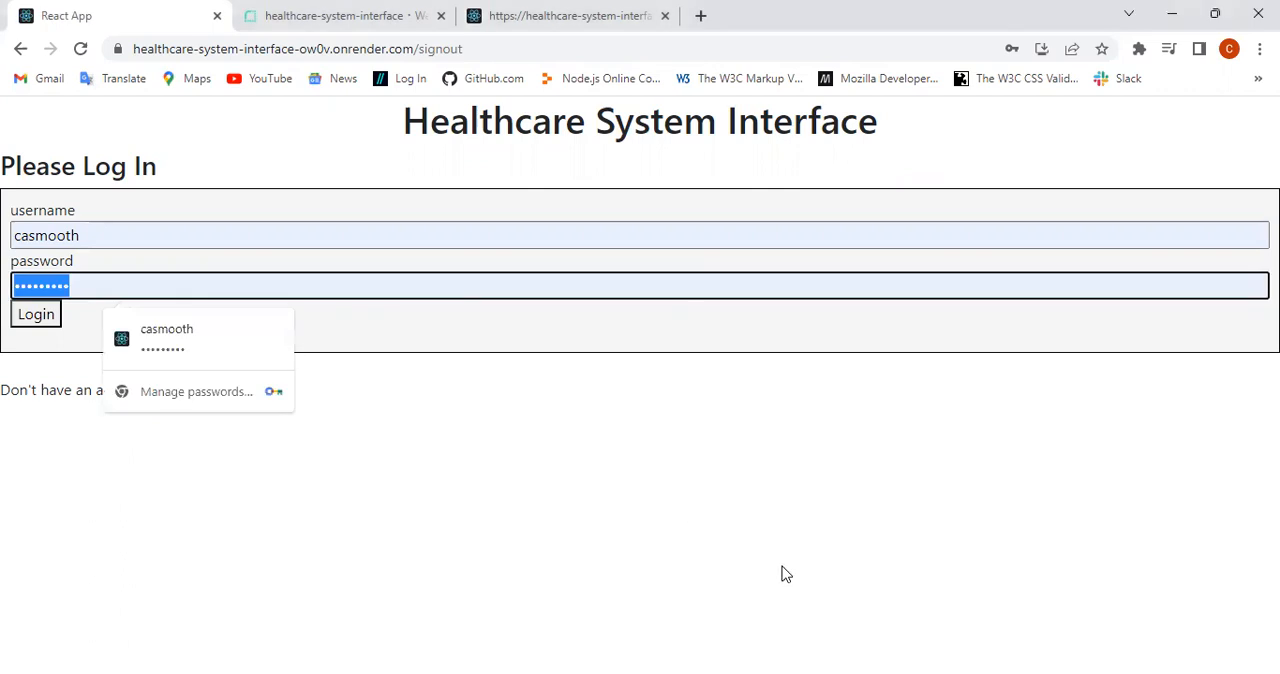
type("p••••••••")
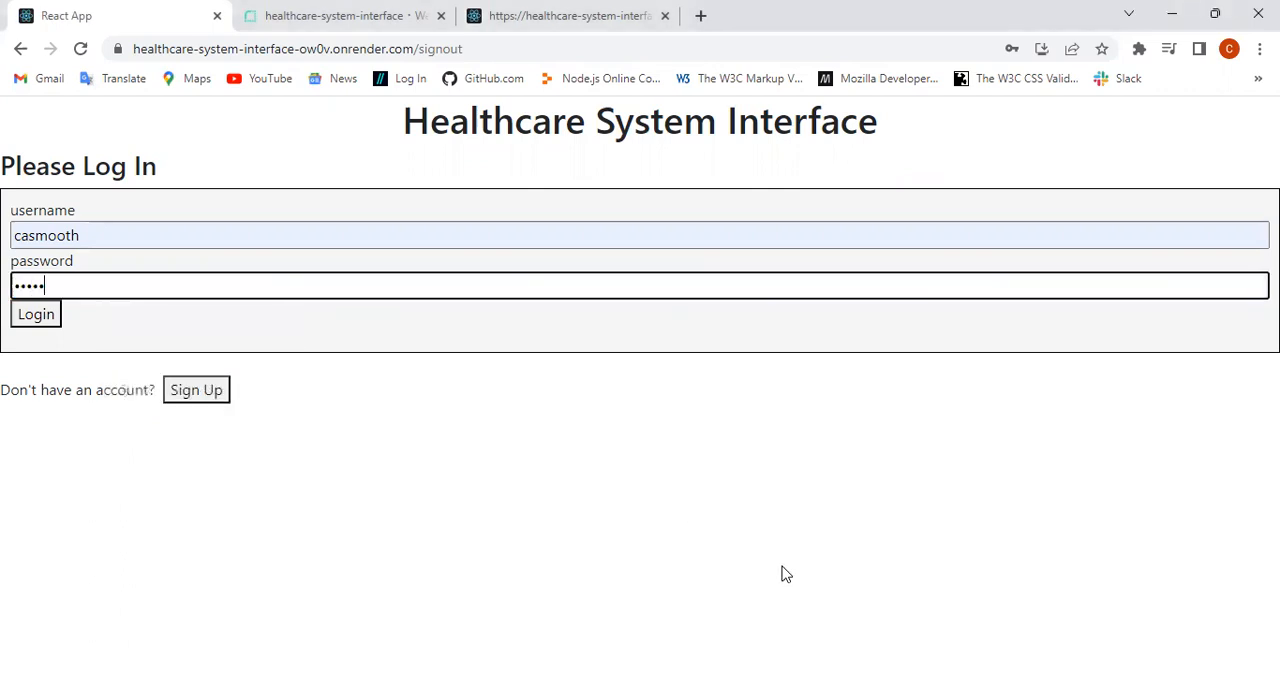
key("Return")
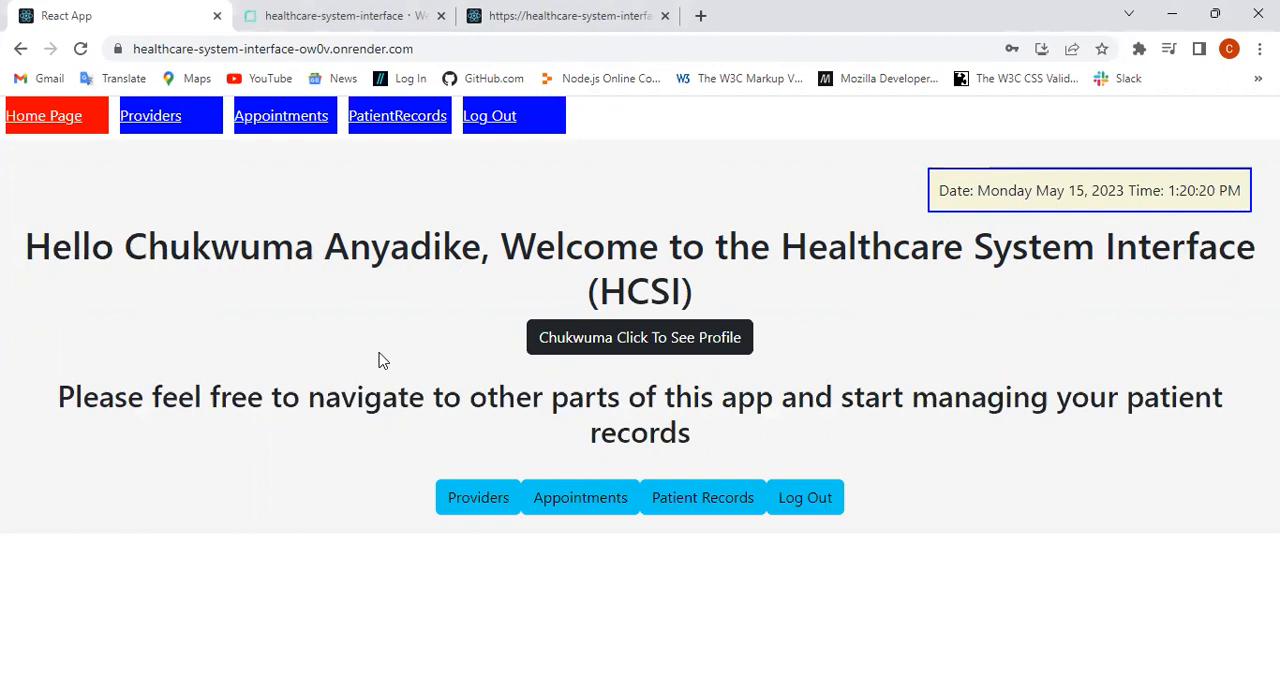
Step: Show the logged-in provider's profile on the home page, and hide it again
left_click(660, 335)
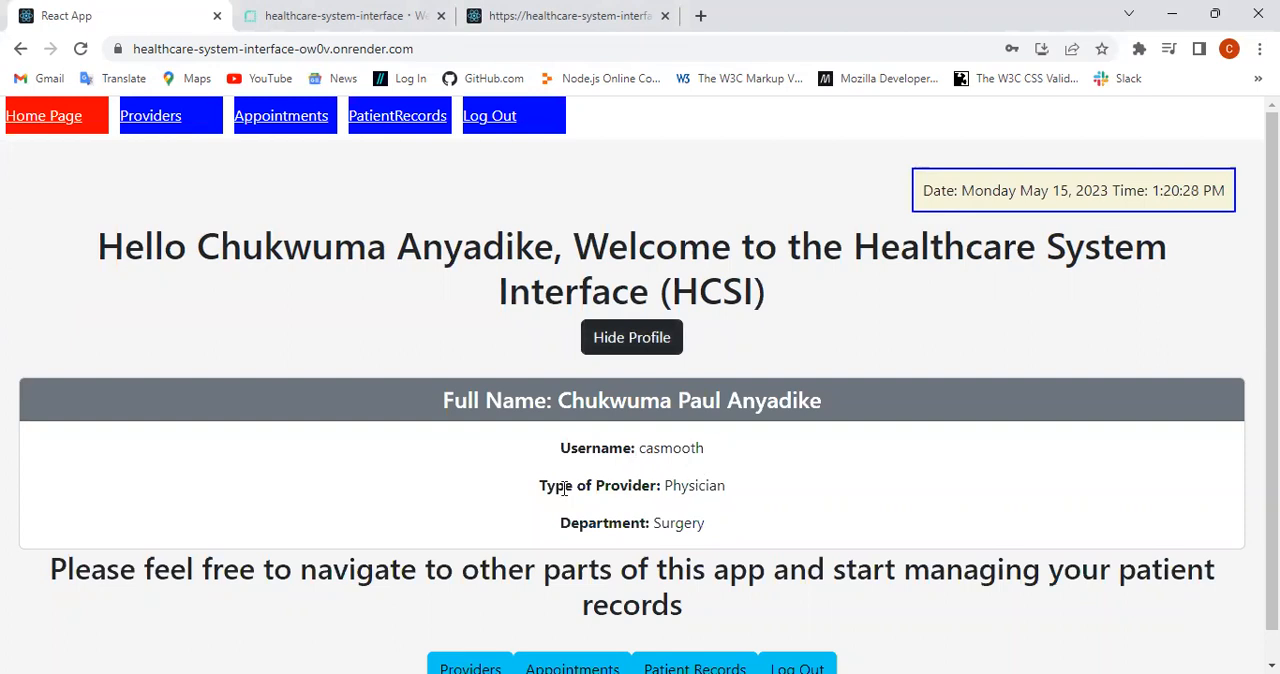
left_click(630, 336)
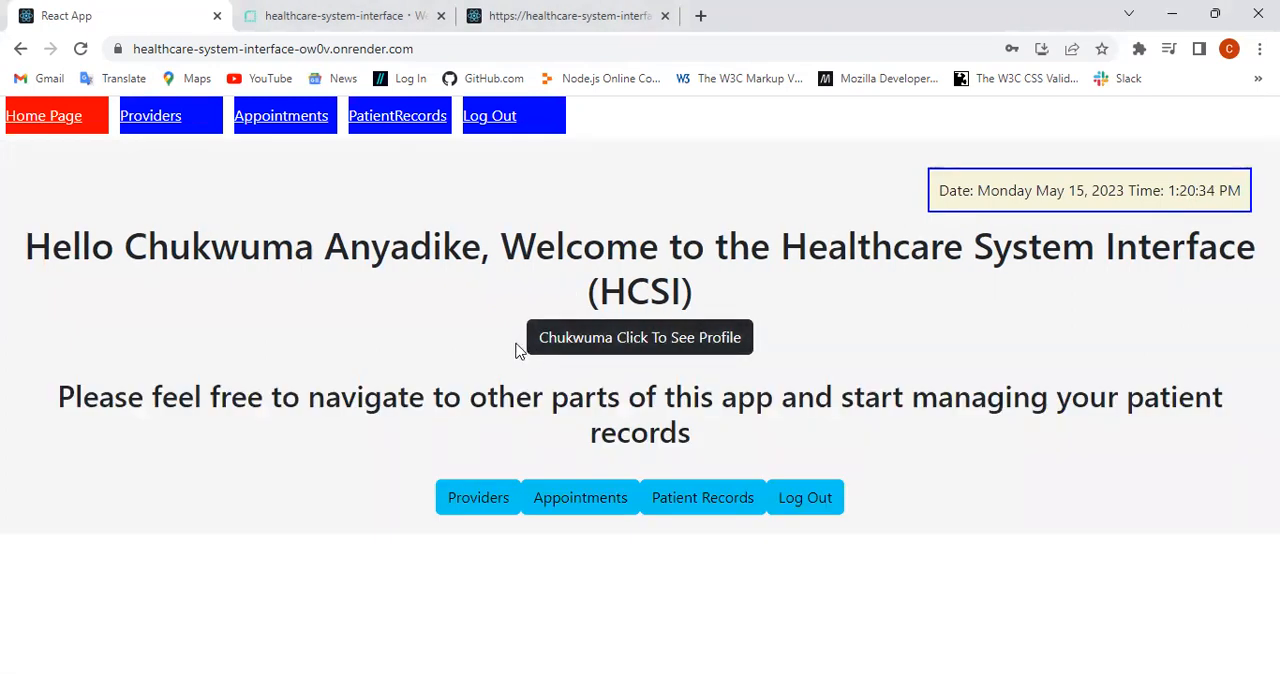
left_click(48, 128)
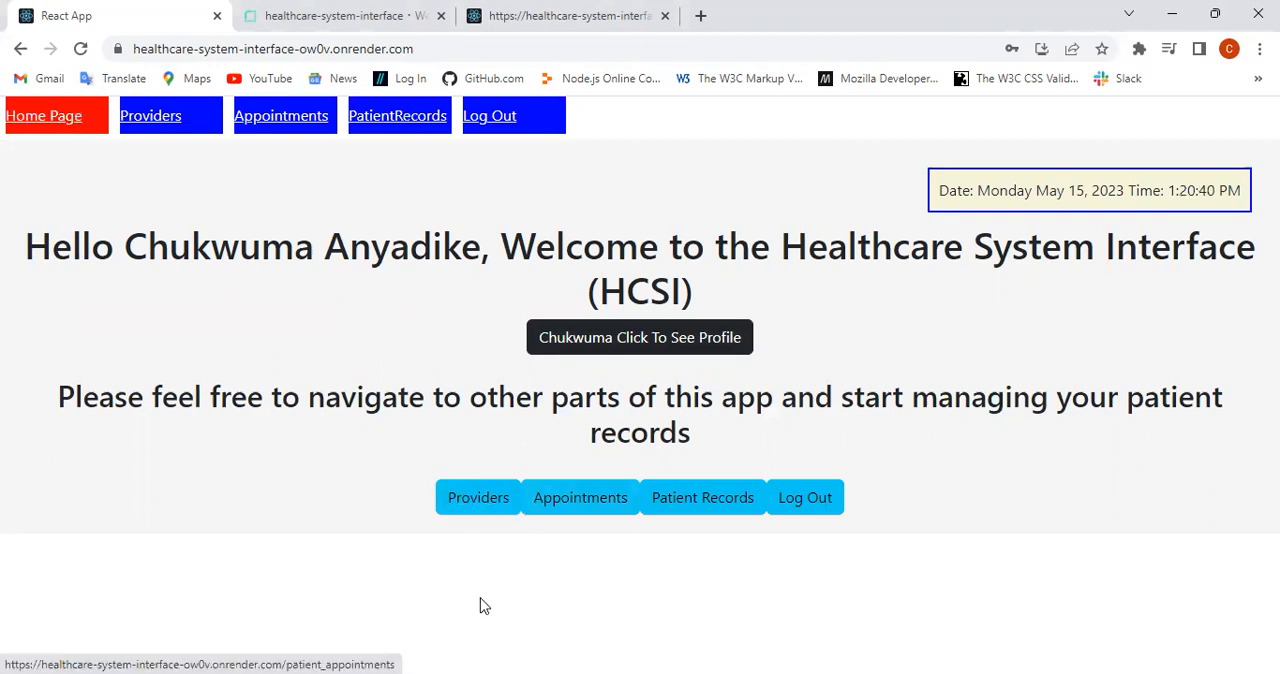
Step: Go to the Providers page and view each of the three providers' patient lists one at a time, collapsing each after viewing
left_click(466, 499)
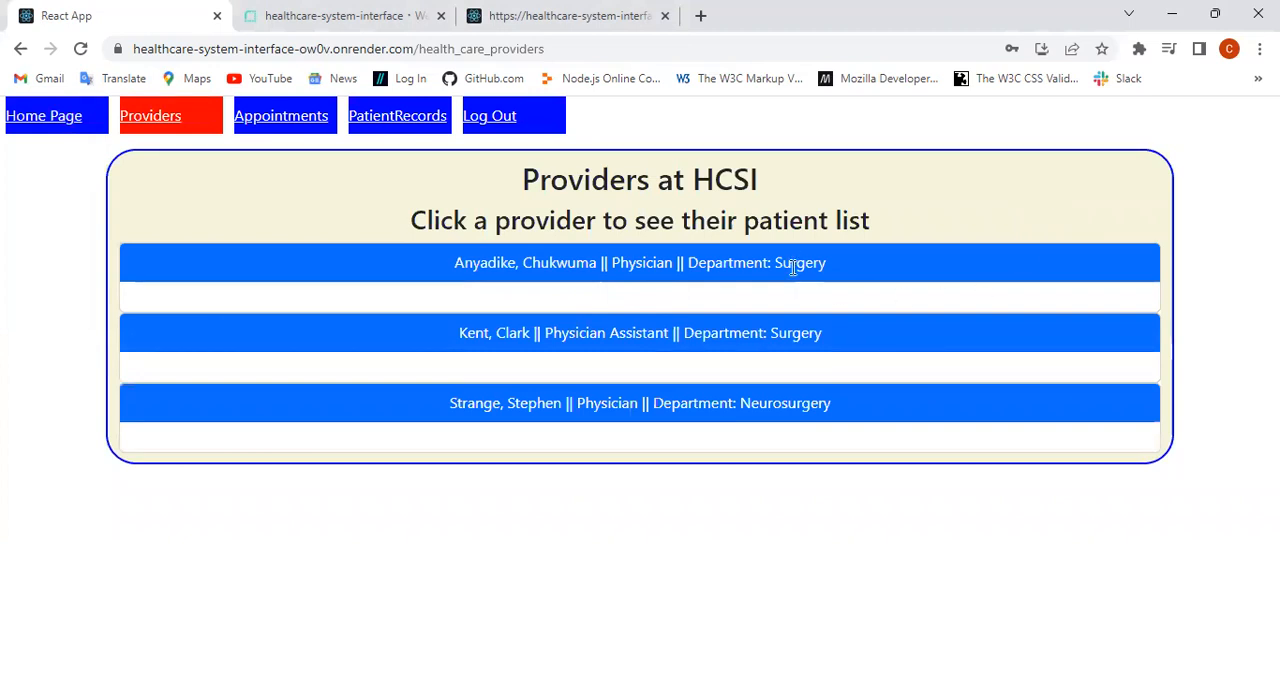
left_click(592, 257)
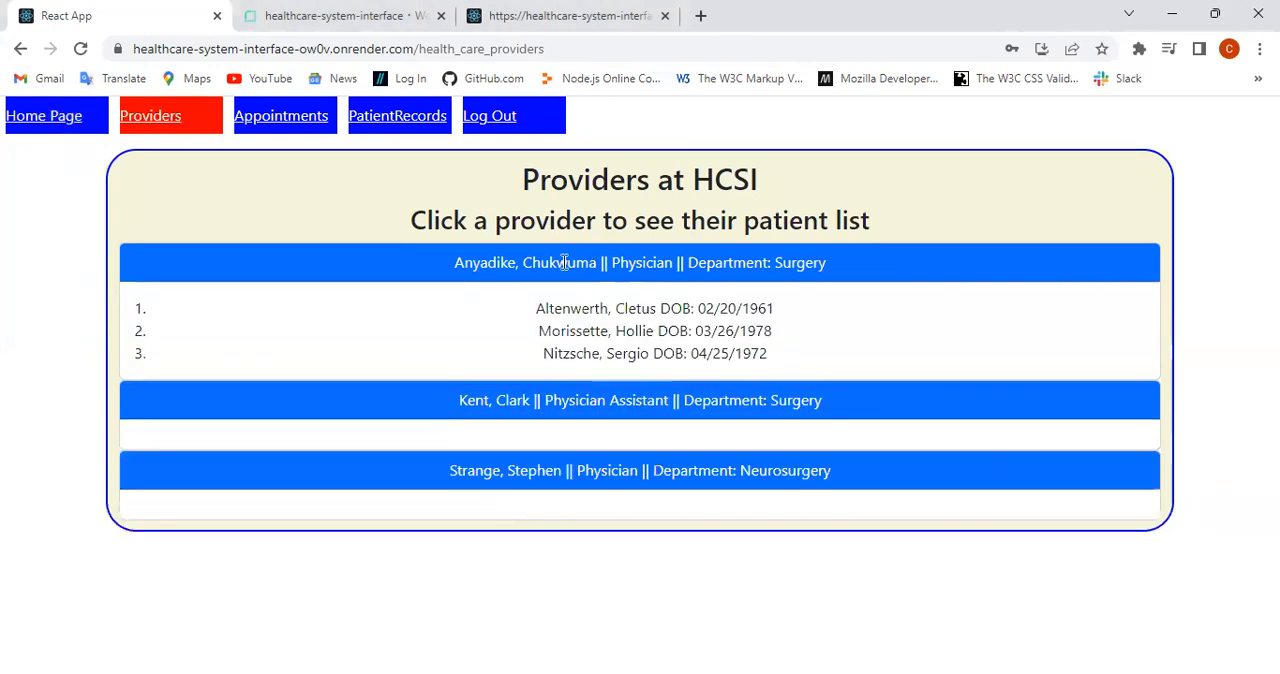
left_click(565, 260)
left_click(576, 334)
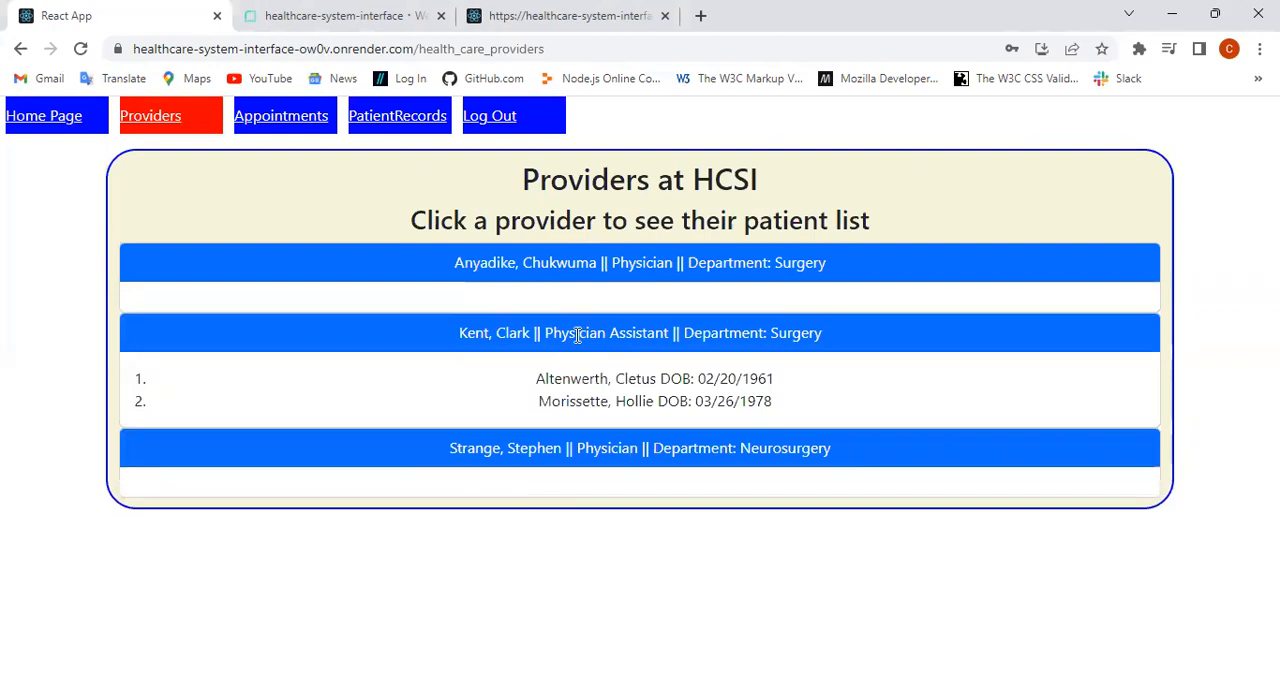
left_click(577, 334)
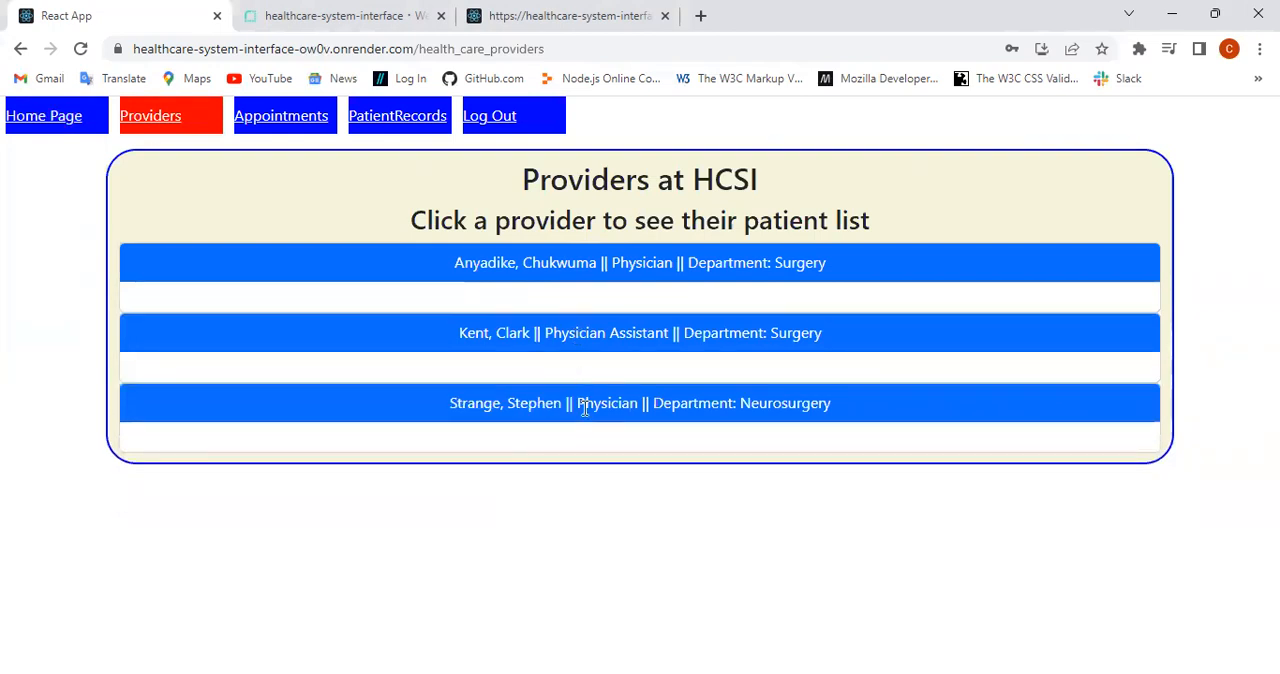
left_click(592, 404)
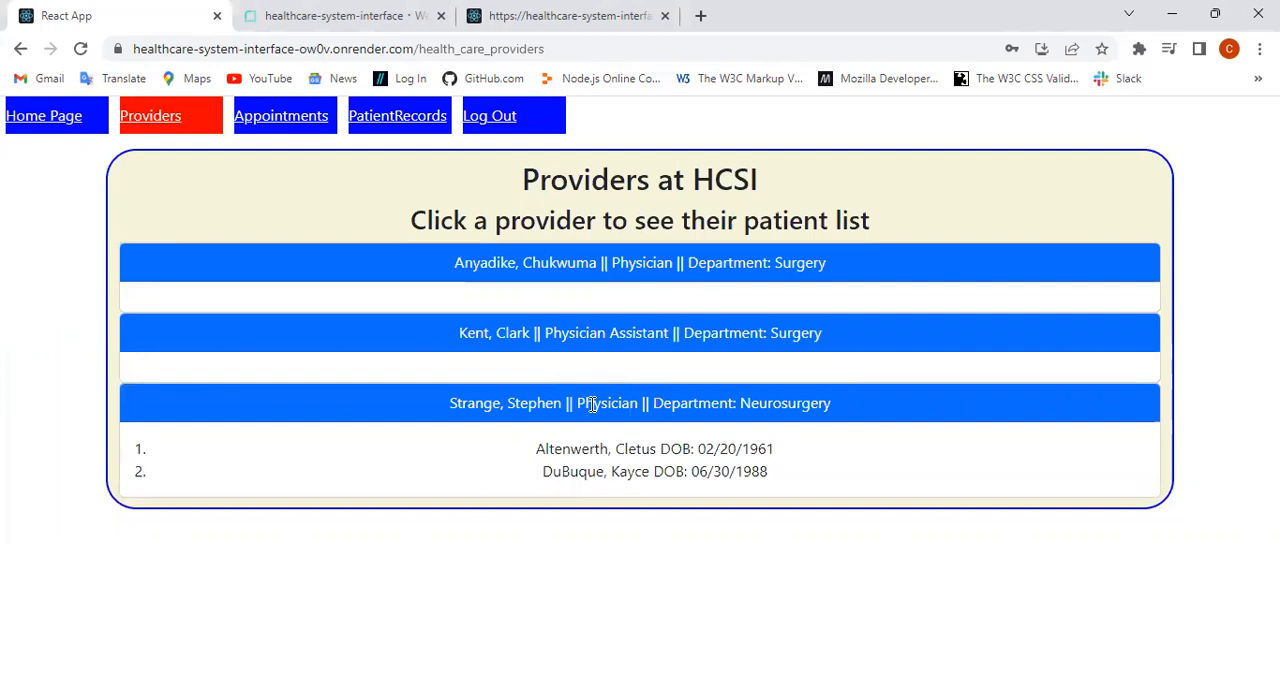
left_click(592, 404)
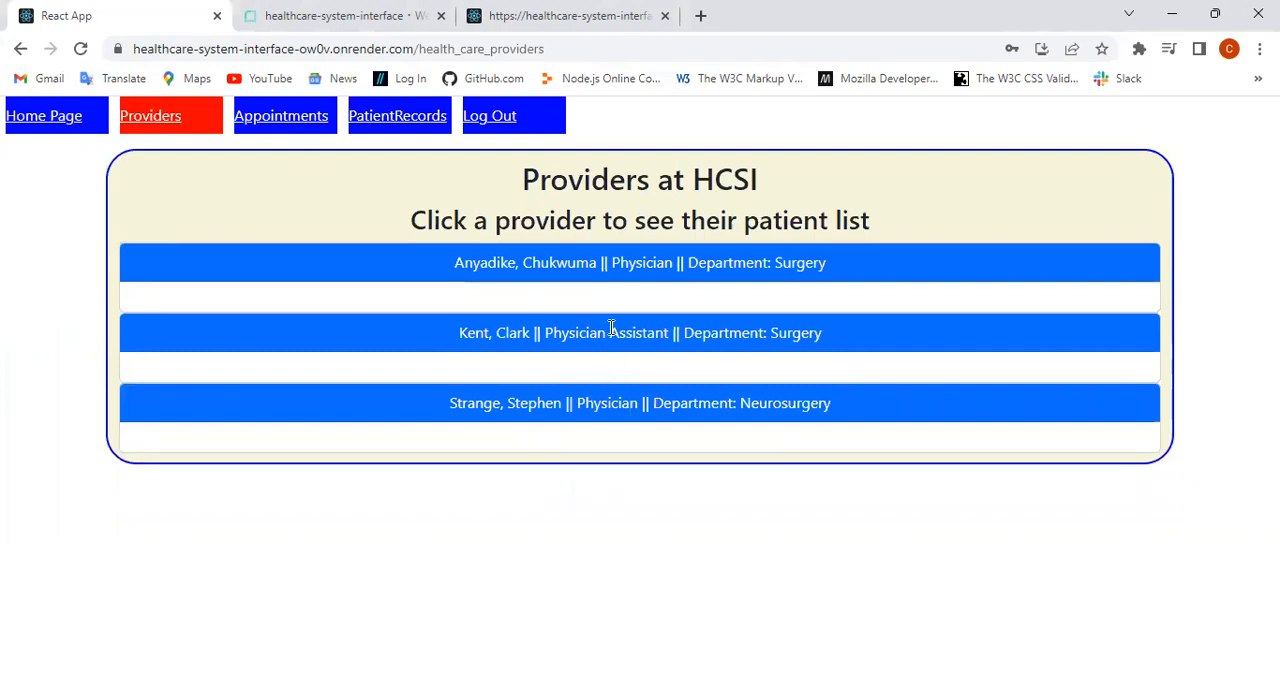
Step: Expand all three providers' patient lists together to compare their patients, and collapse them all
left_click(619, 261)
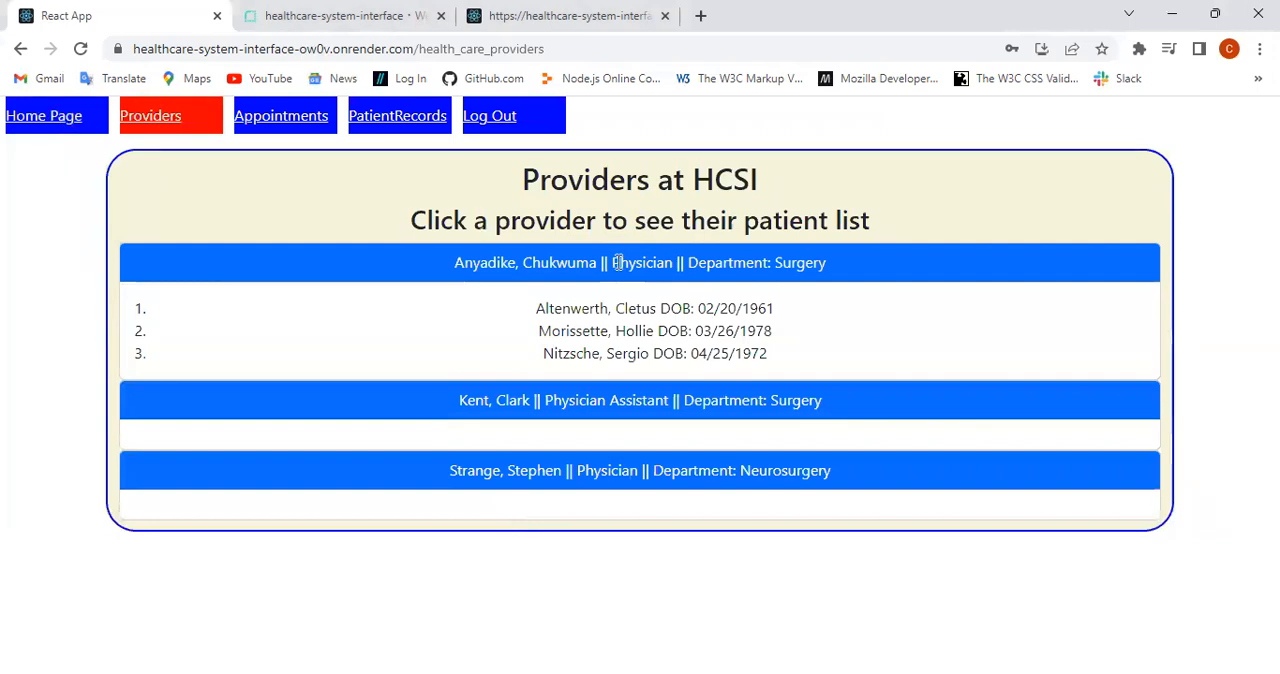
left_click(594, 399)
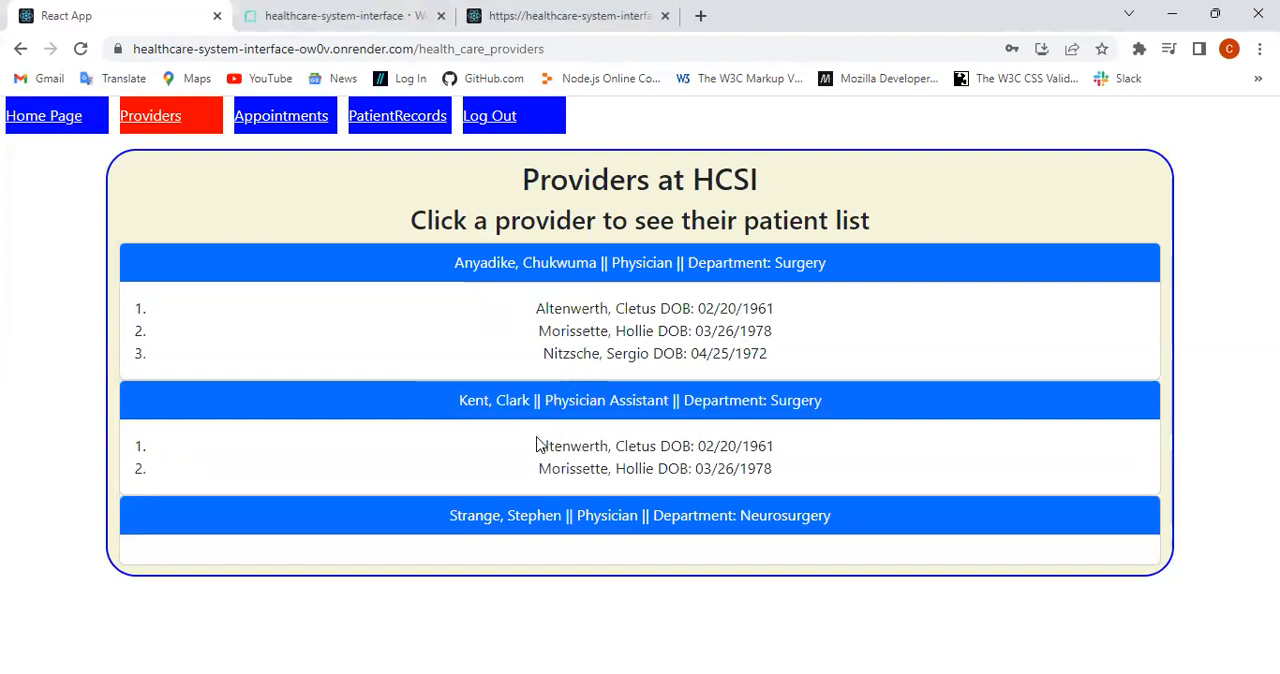
left_click(513, 511)
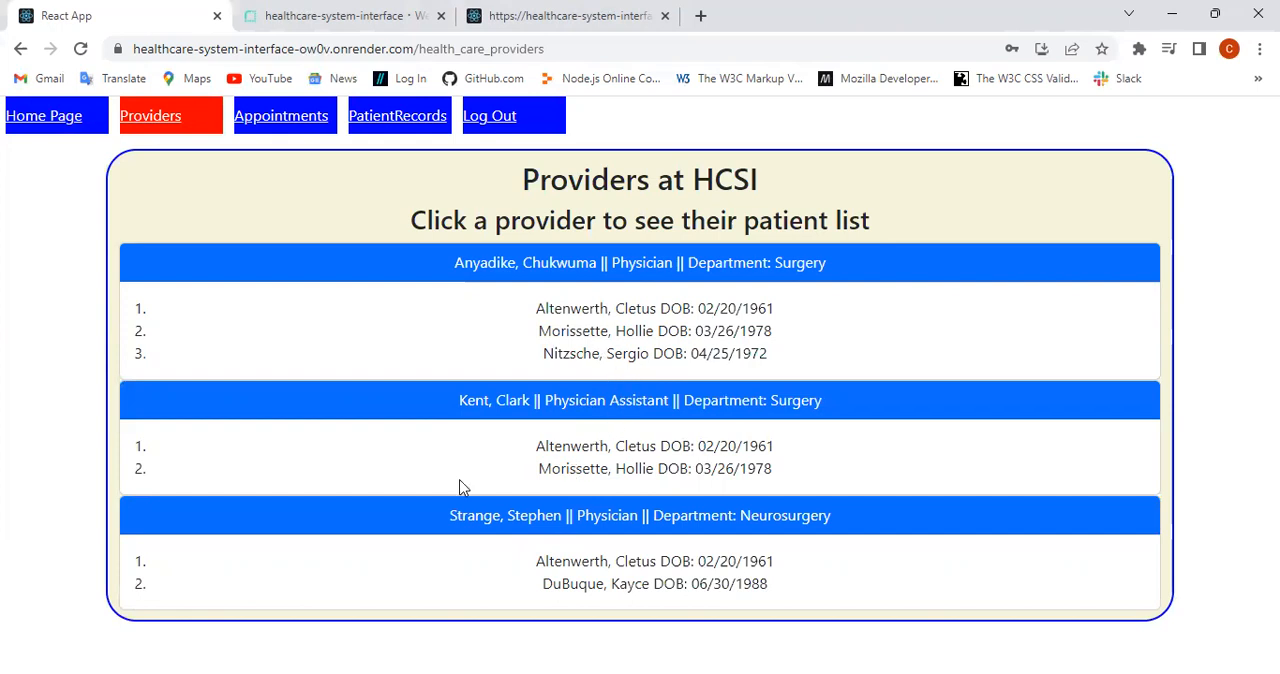
left_click(492, 255)
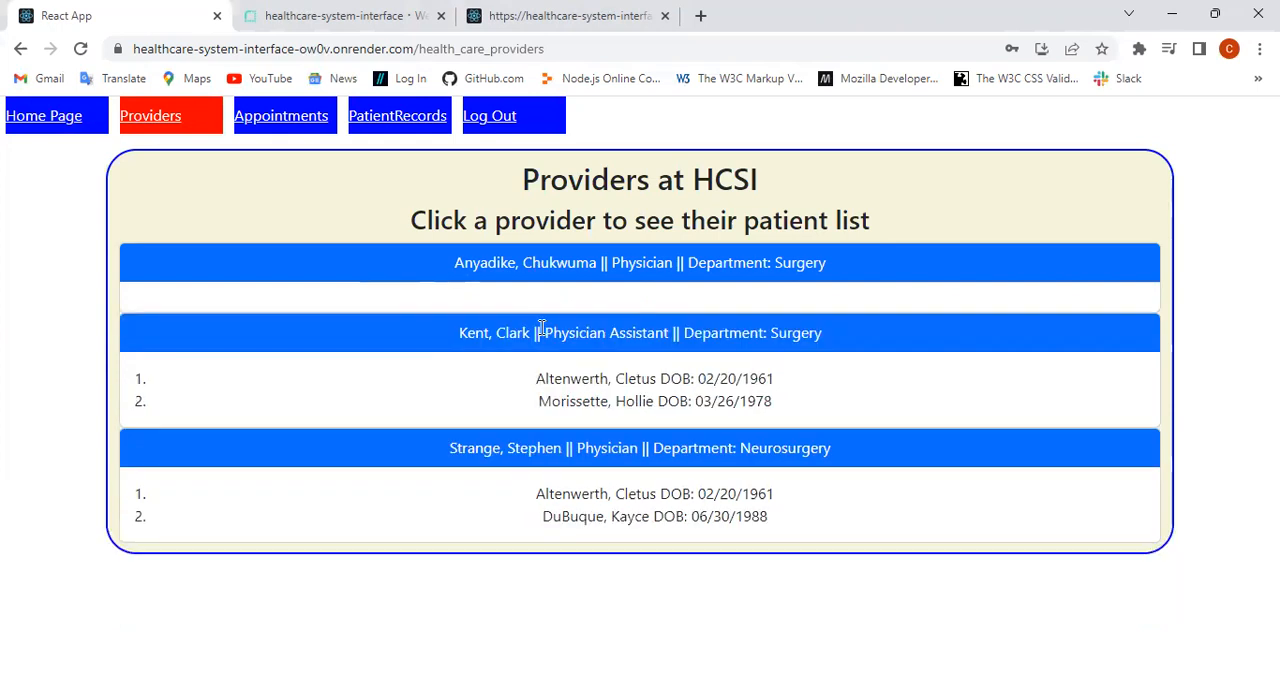
left_click(535, 330)
left_click(531, 401)
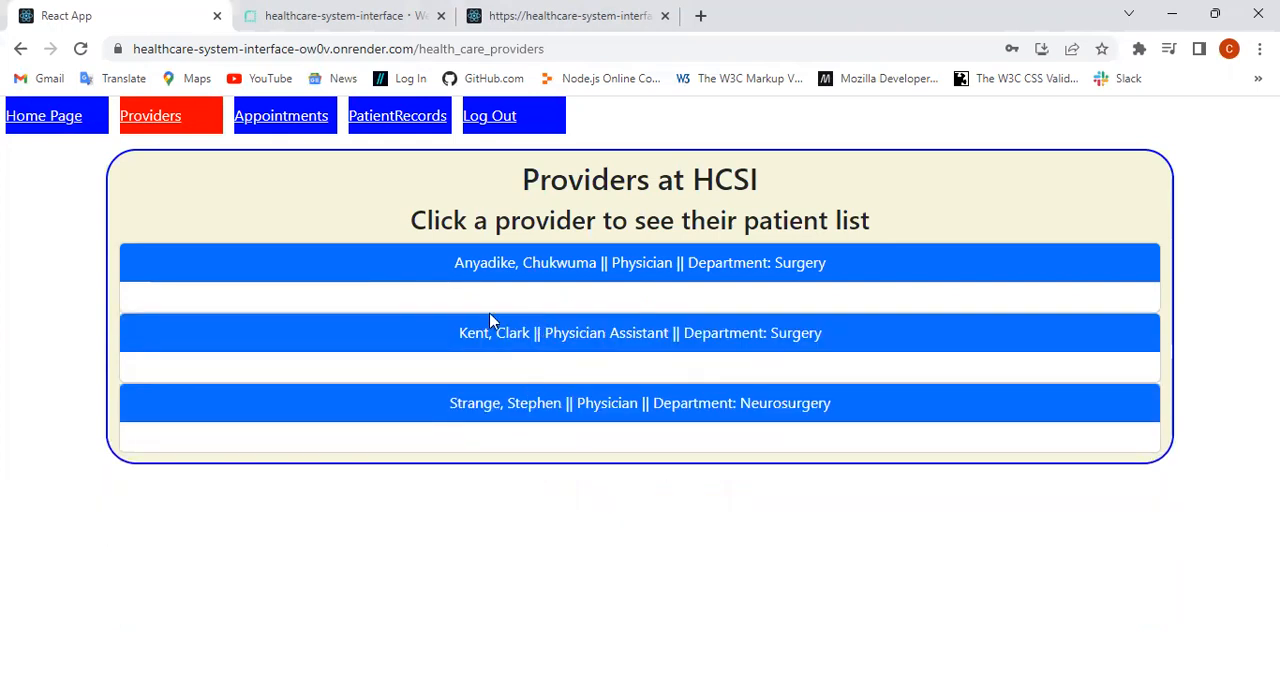
Step: Open the appointments page and look through the existing patients available for making an appointment
left_click(294, 120)
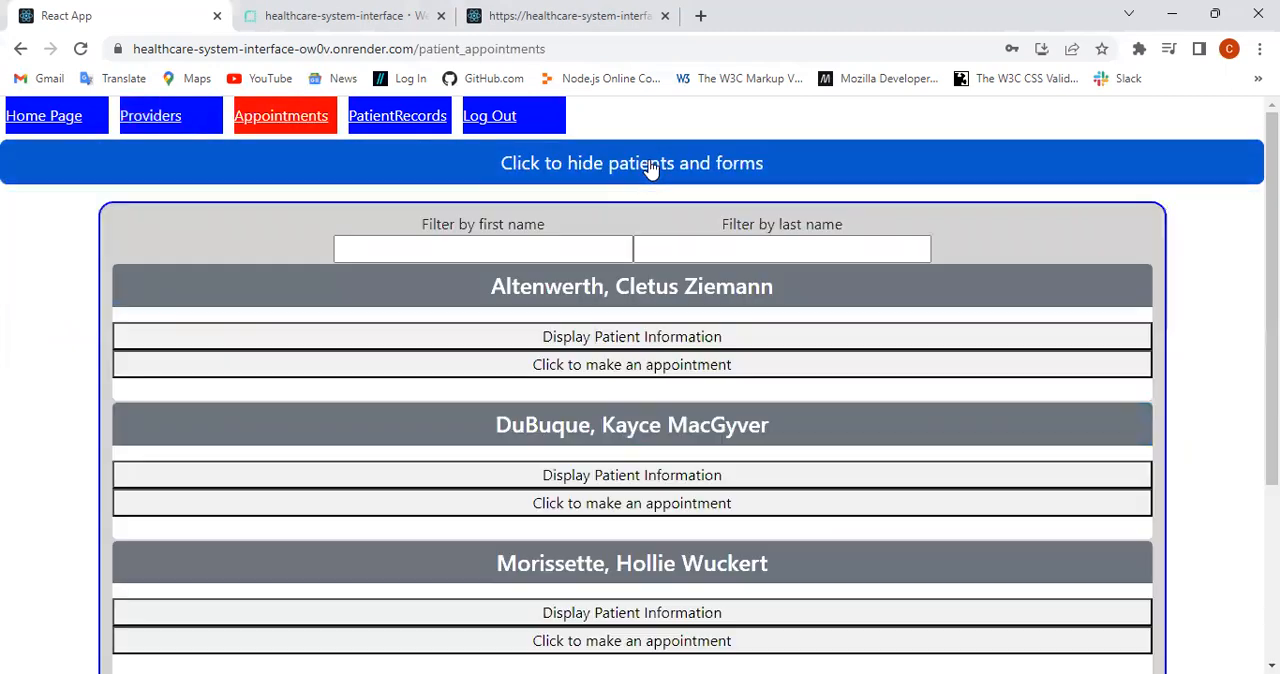
left_click(653, 169)
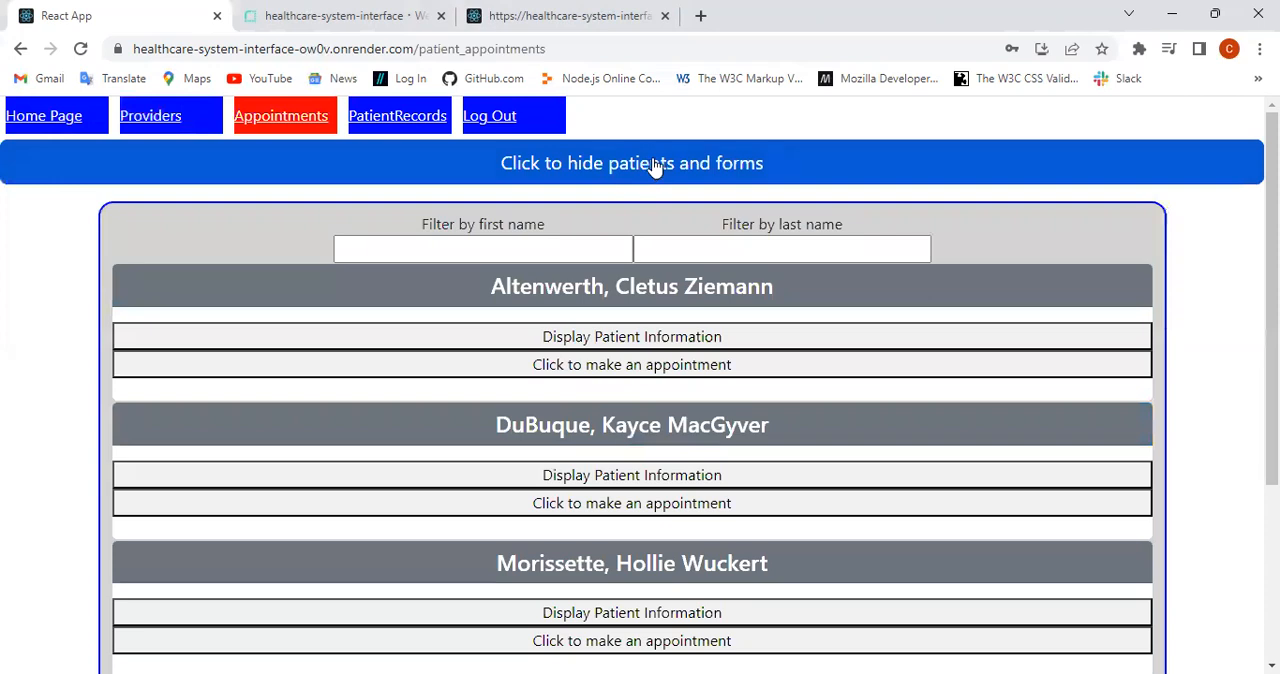
scroll(663, 288, "down", 3)
scroll(663, 291, "up", 2)
scroll(663, 291, "down", 1)
scroll(663, 301, "up", 1)
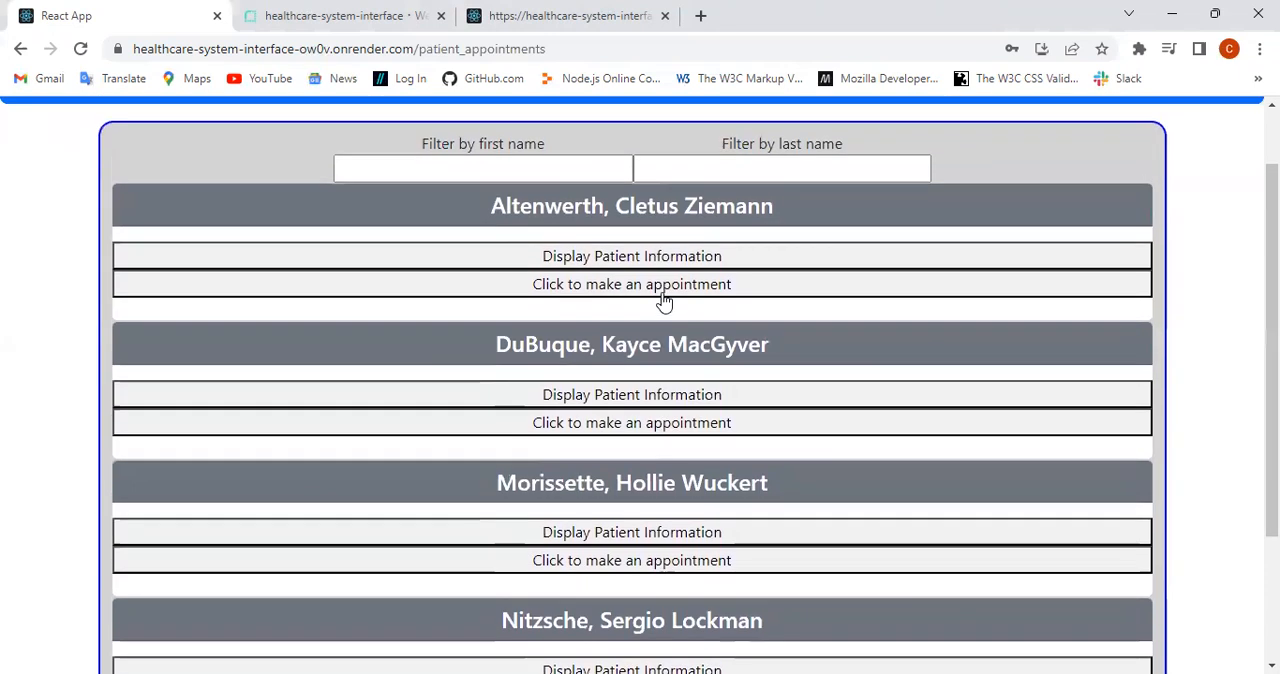
scroll(663, 297, "down", 1)
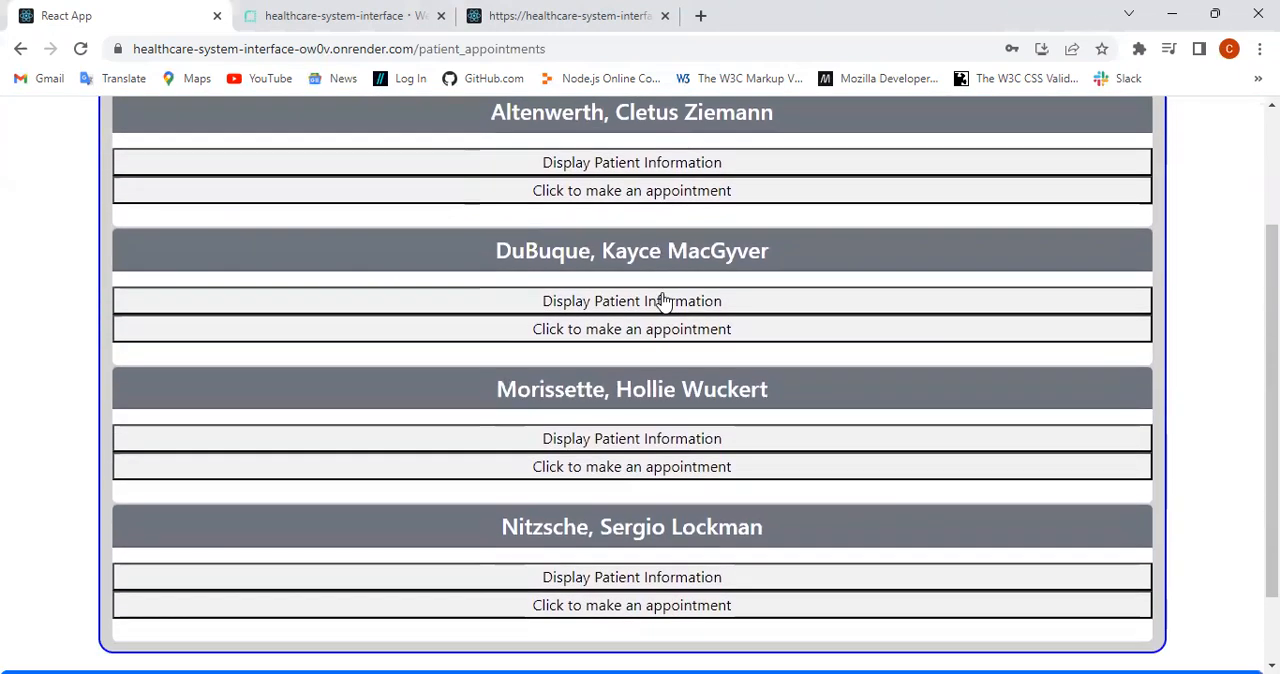
scroll(663, 297, "up", 1)
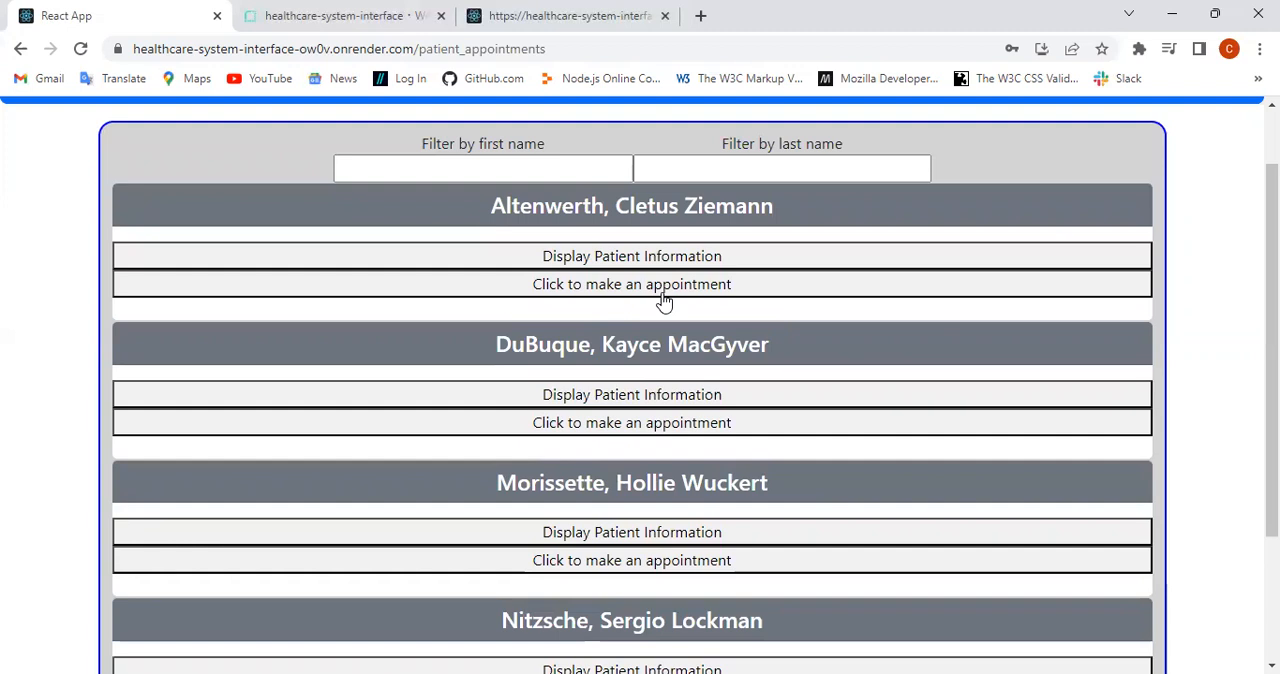
scroll(663, 300, "up", 1)
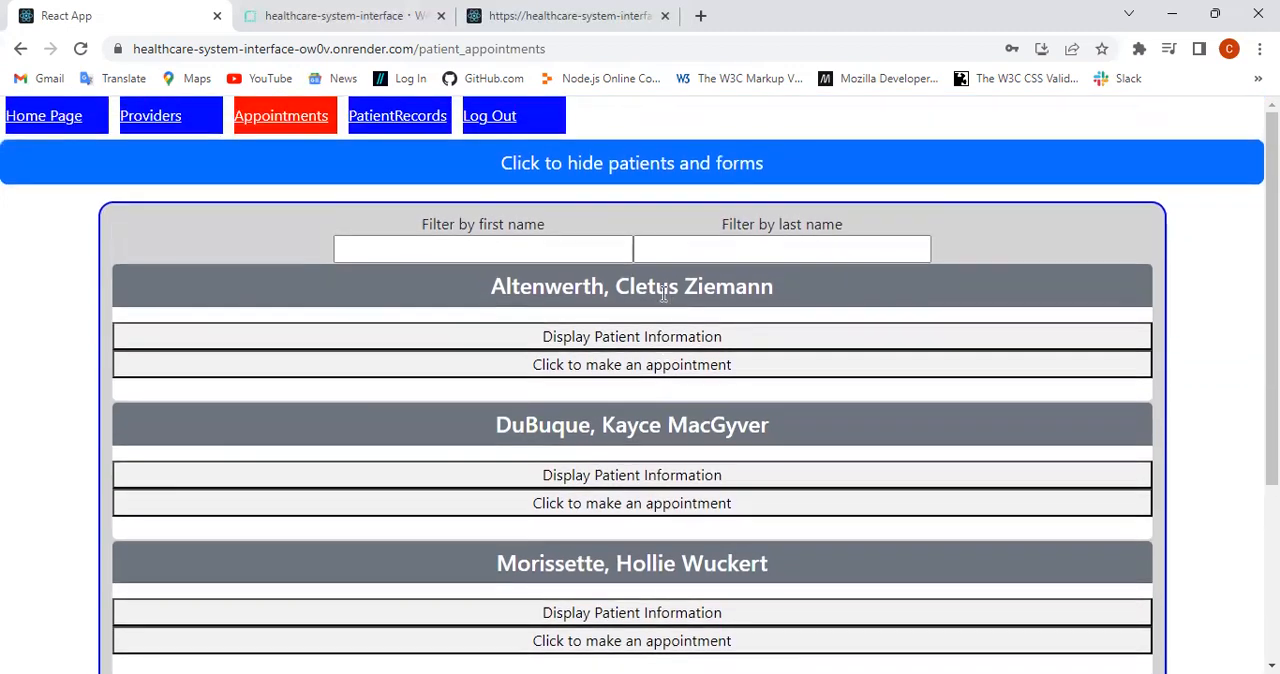
scroll(663, 294, "down", 1)
scroll(663, 294, "up", 1)
scroll(641, 290, "down", 1)
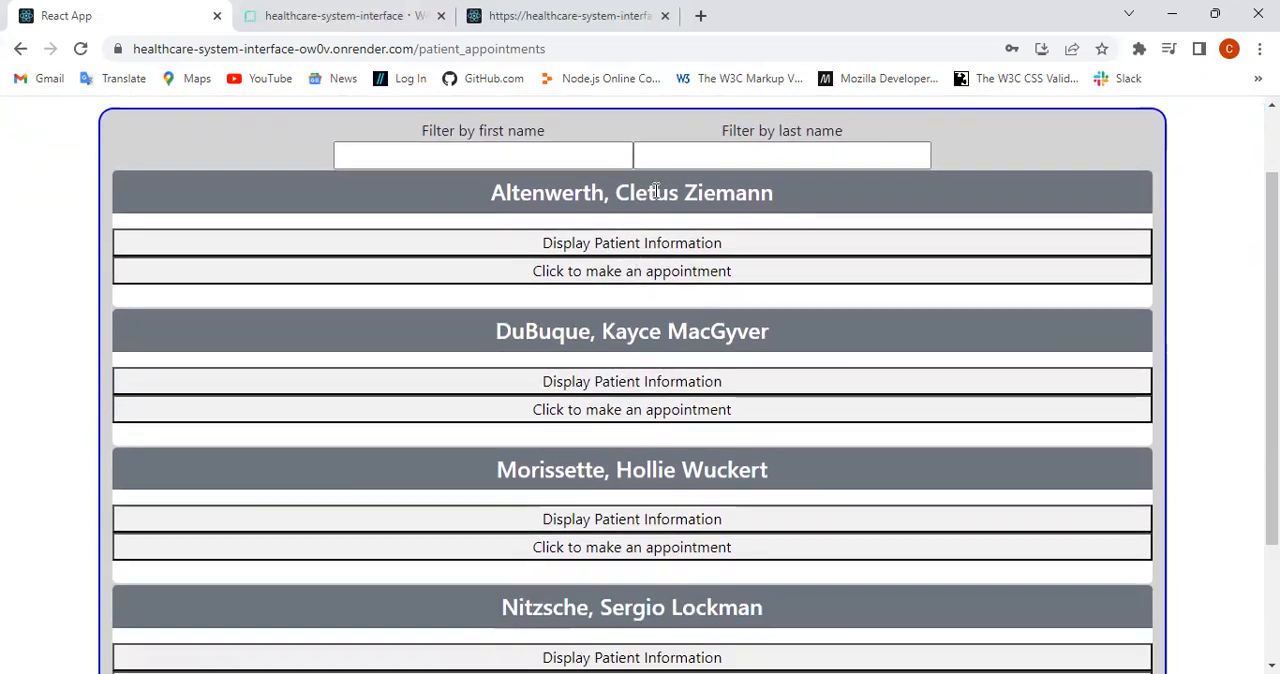
Step: View the first patient's information and hide it, and display the third patient's information
left_click(640, 249)
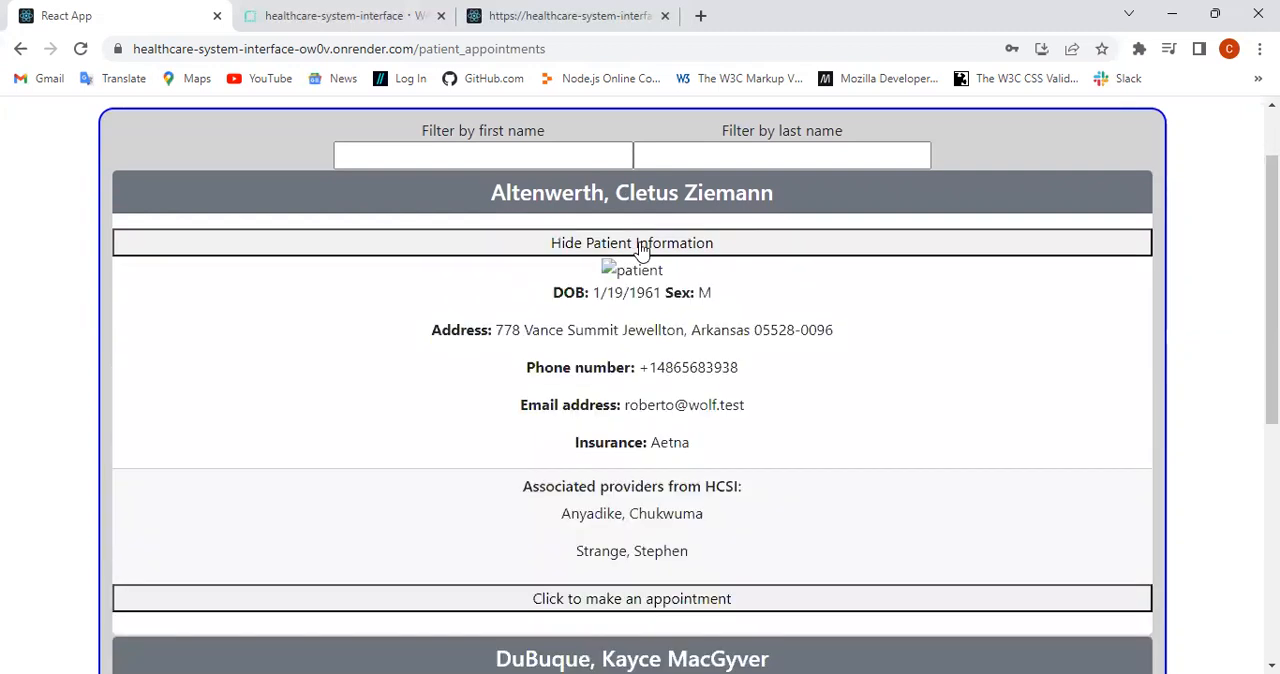
left_click(638, 247)
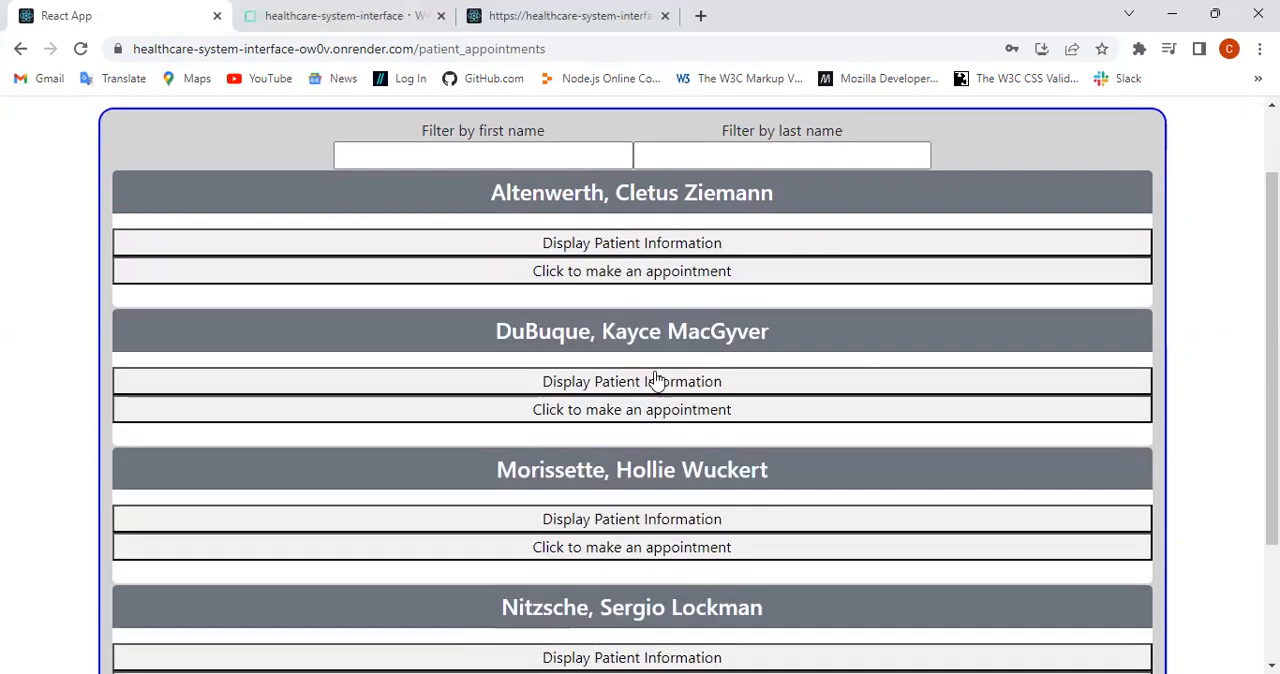
scroll(646, 350, "down", 1)
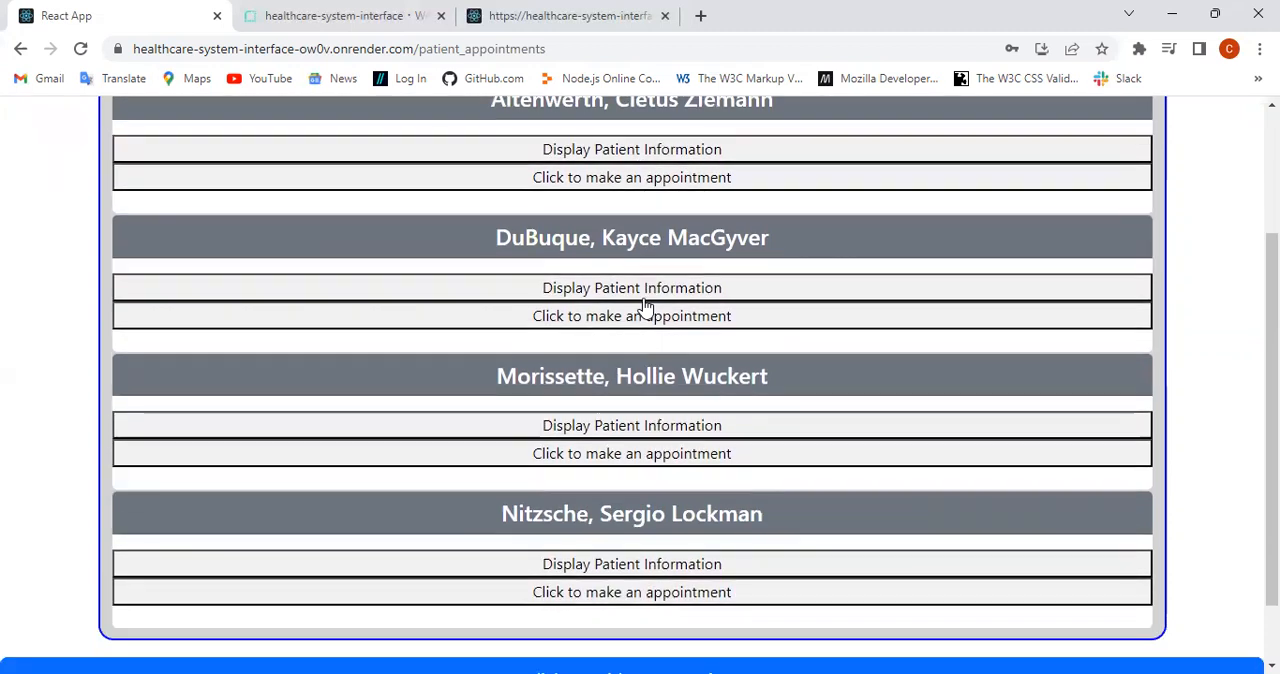
left_click(638, 428)
scroll(637, 420, "up", 2)
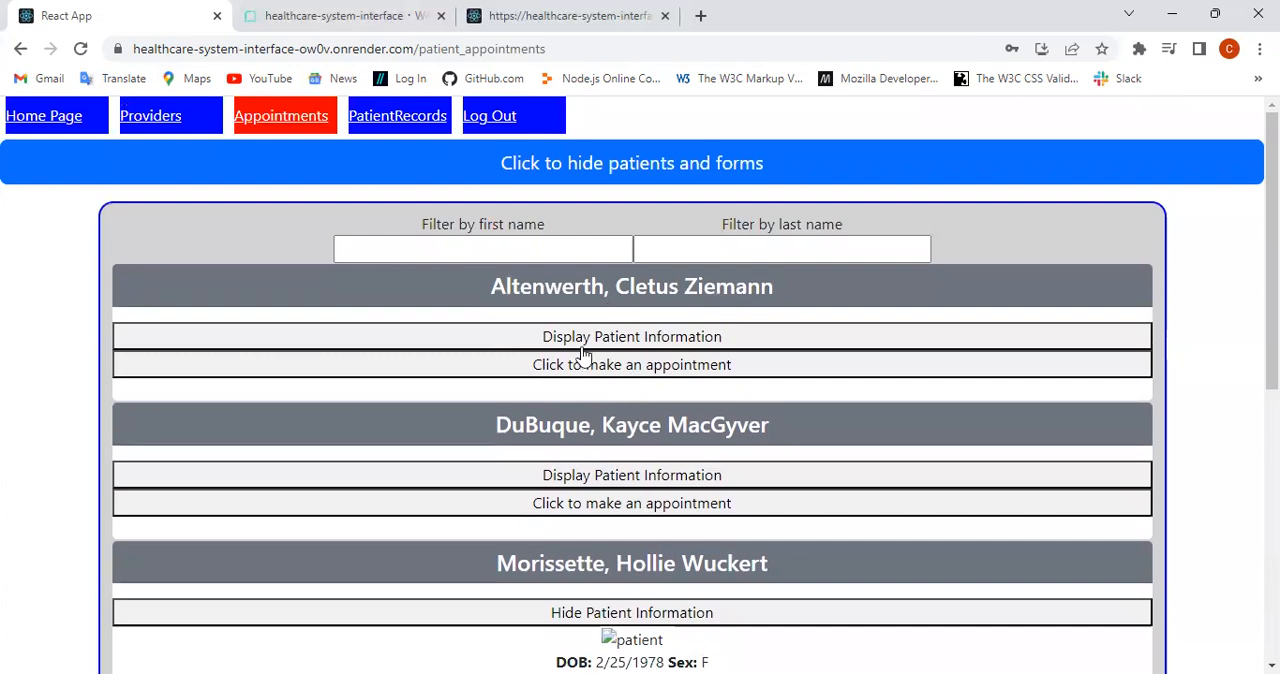
Step: Hide the existing patients and forms, and view the new patient form before hiding it again
left_click(594, 166)
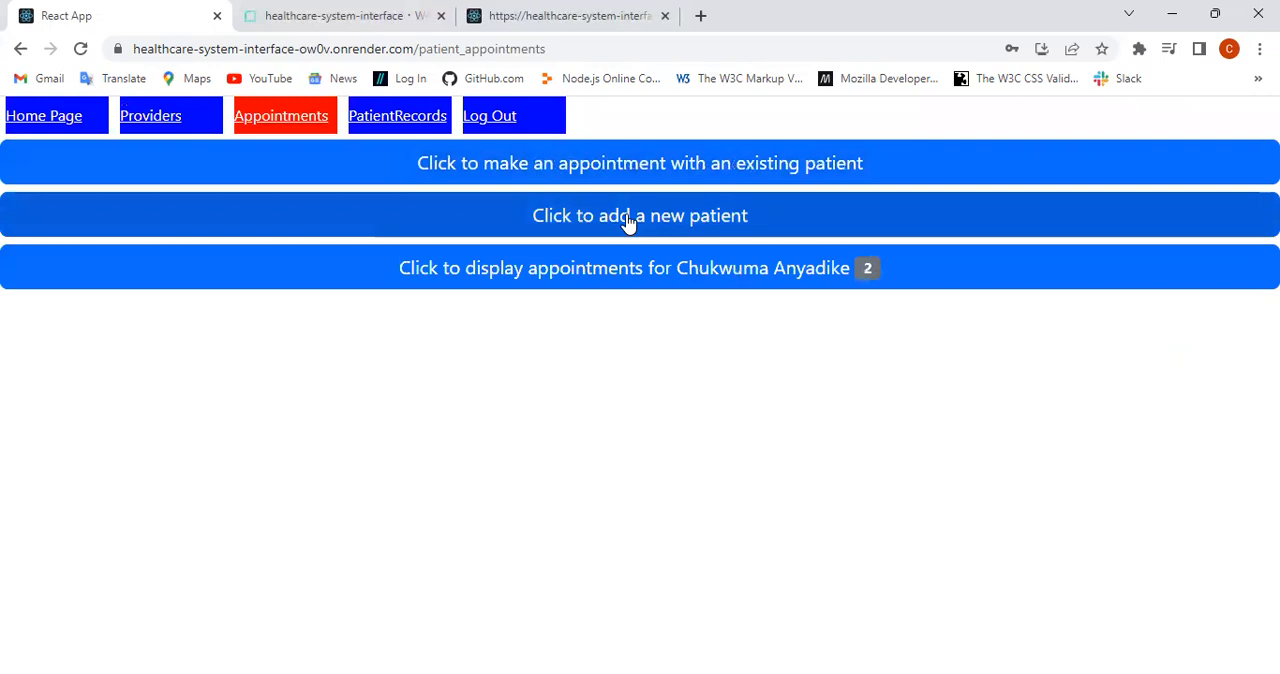
left_click(628, 223)
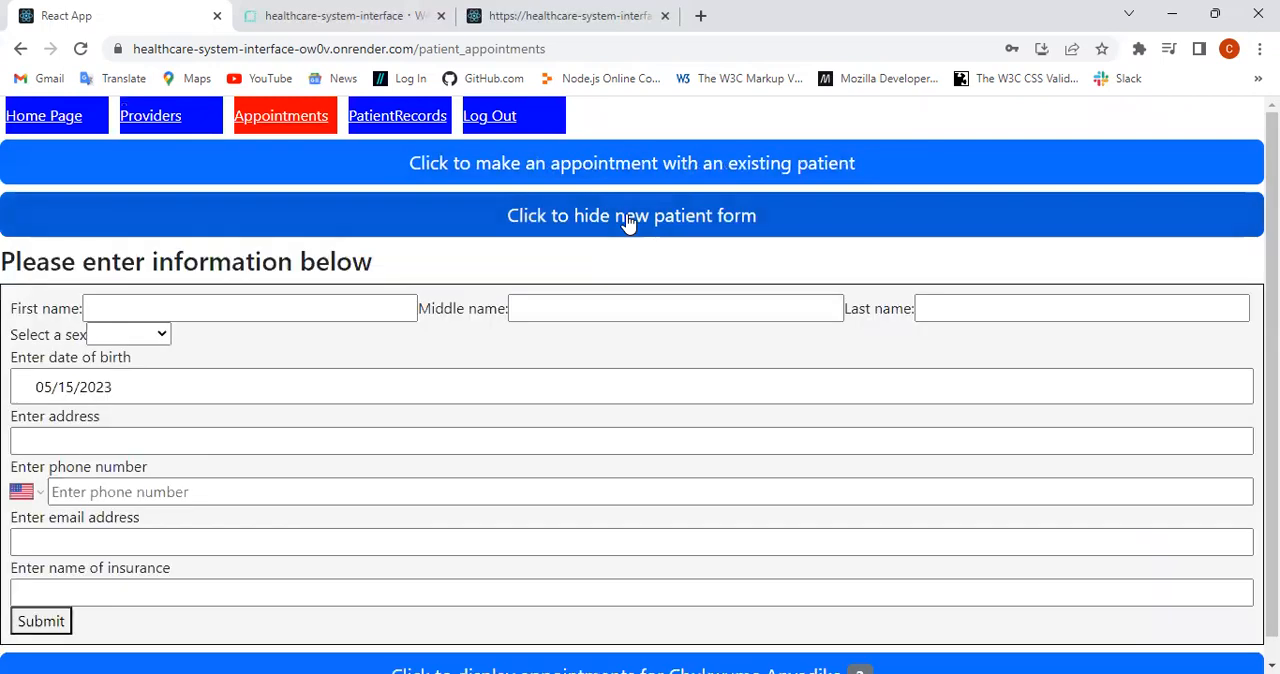
left_click(628, 223)
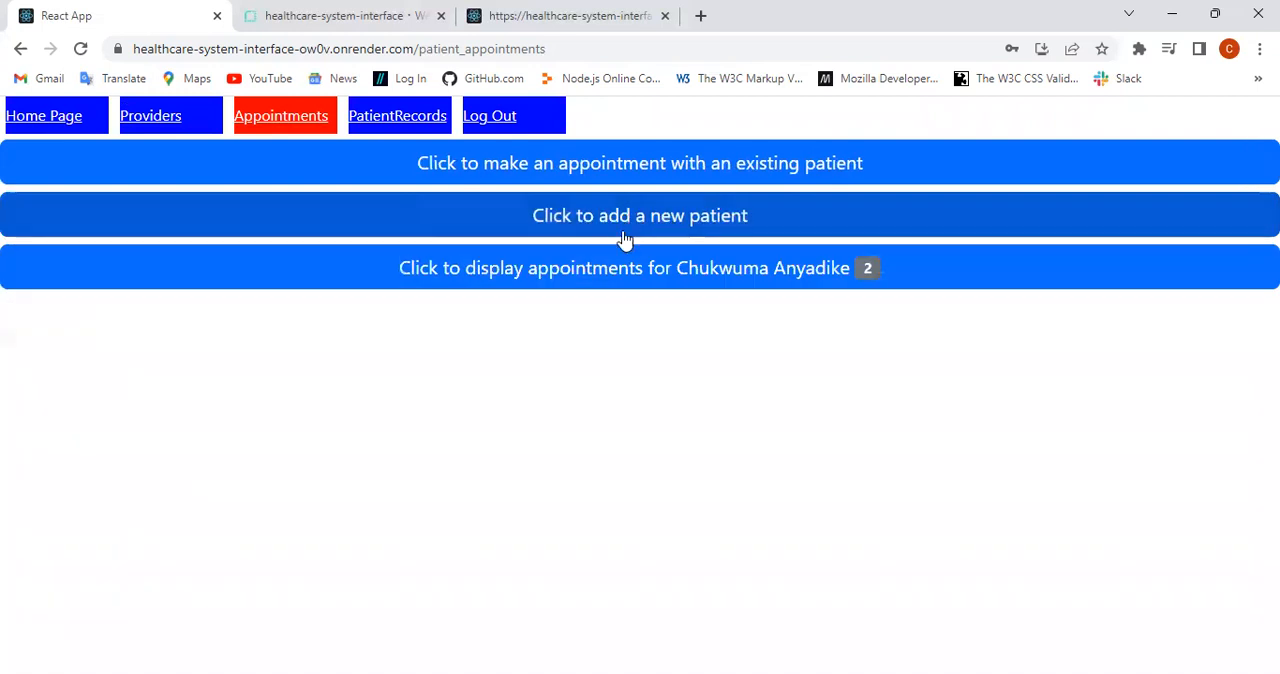
Step: Display the logged-in provider's appointments, expand the first appointment's add-record options, and open its Update Patient Information form
left_click(607, 276)
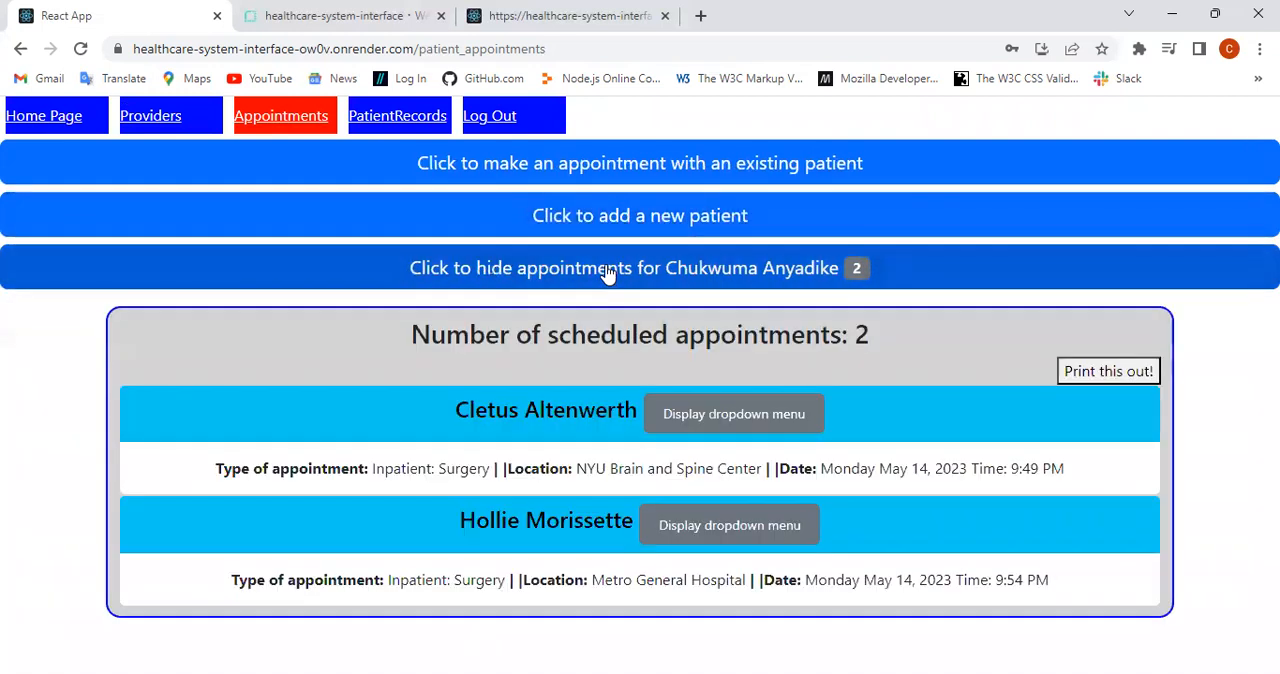
left_click(703, 418)
scroll(666, 420, "down", 1)
left_click(664, 422)
scroll(663, 428, "down", 3)
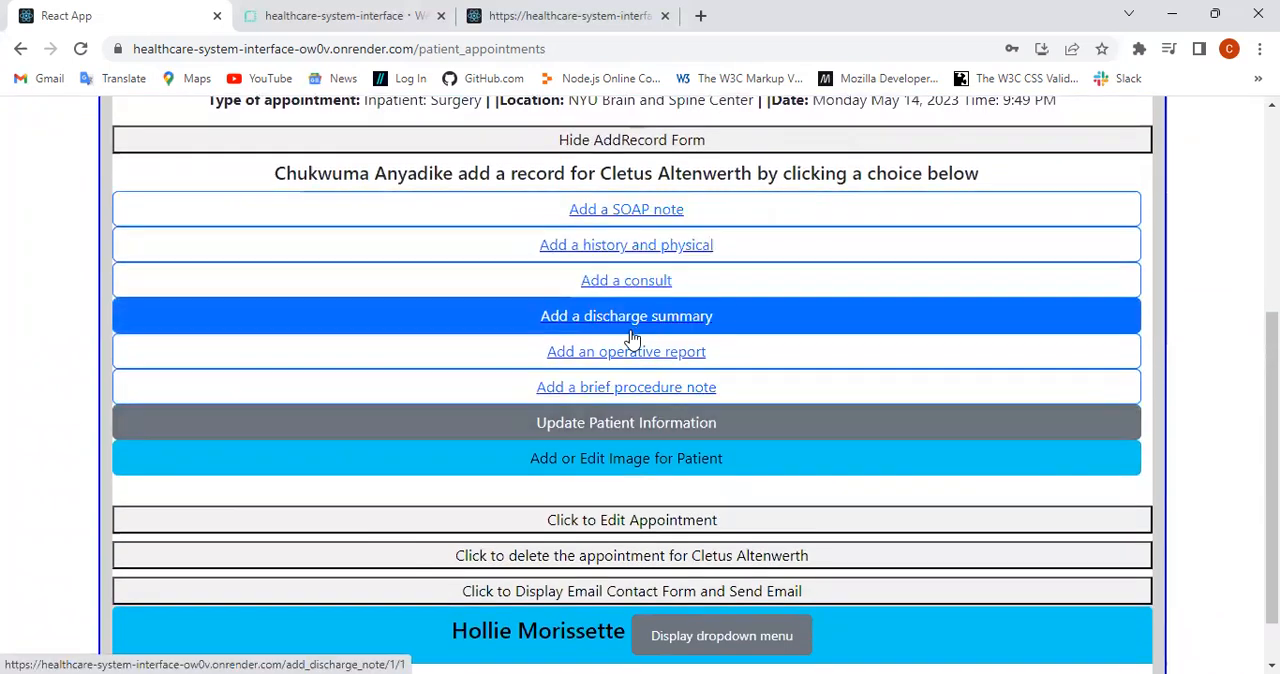
left_click(624, 420)
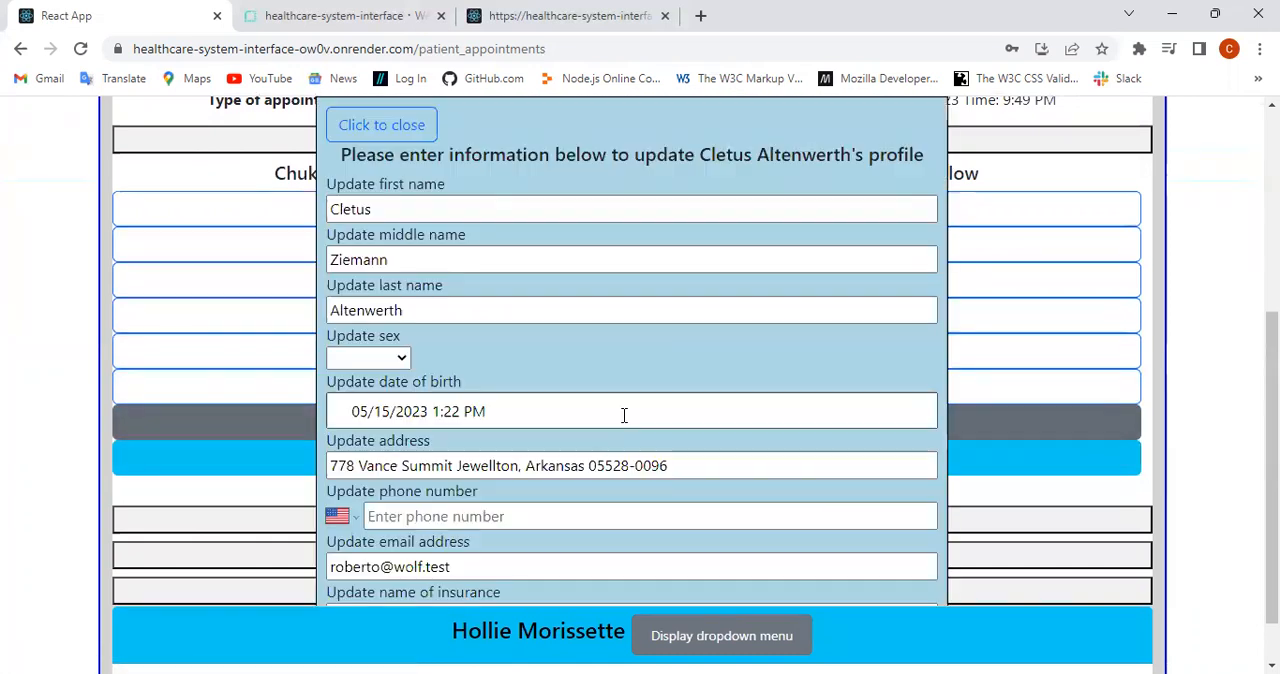
Step: Close the patient update form and submit "abe lincoln.jpg" as the first appointment patient's profile image
left_click(367, 125)
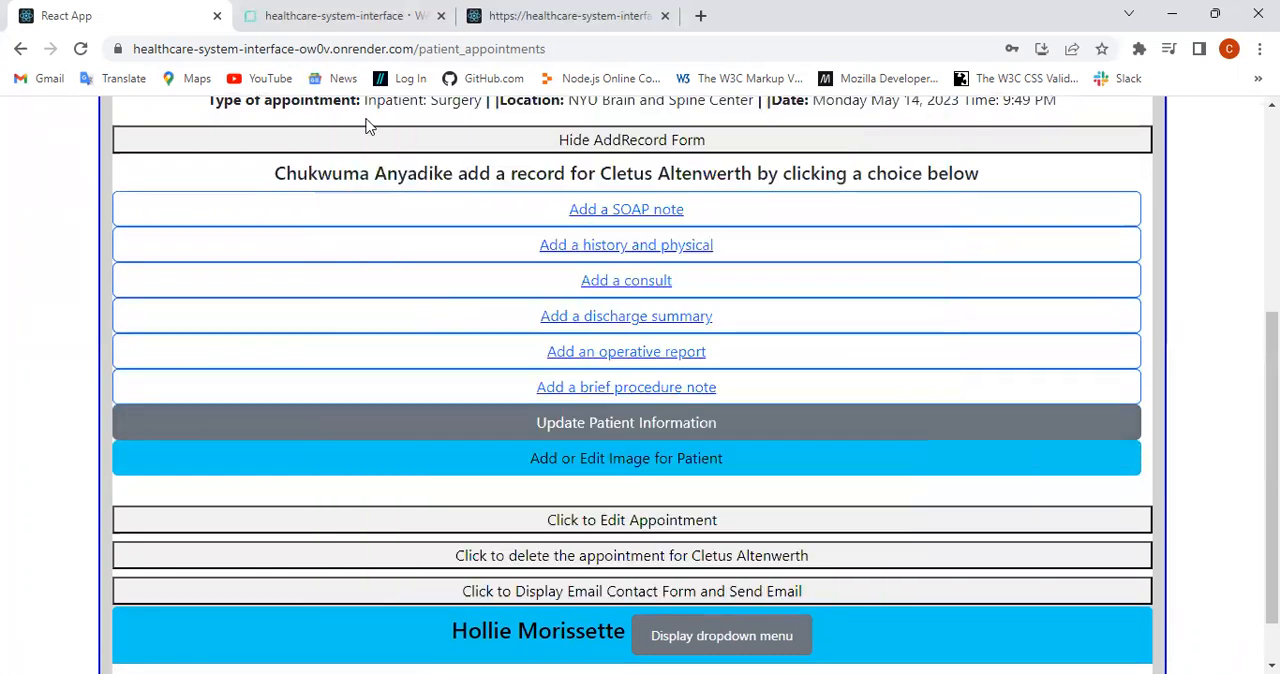
left_click(612, 460)
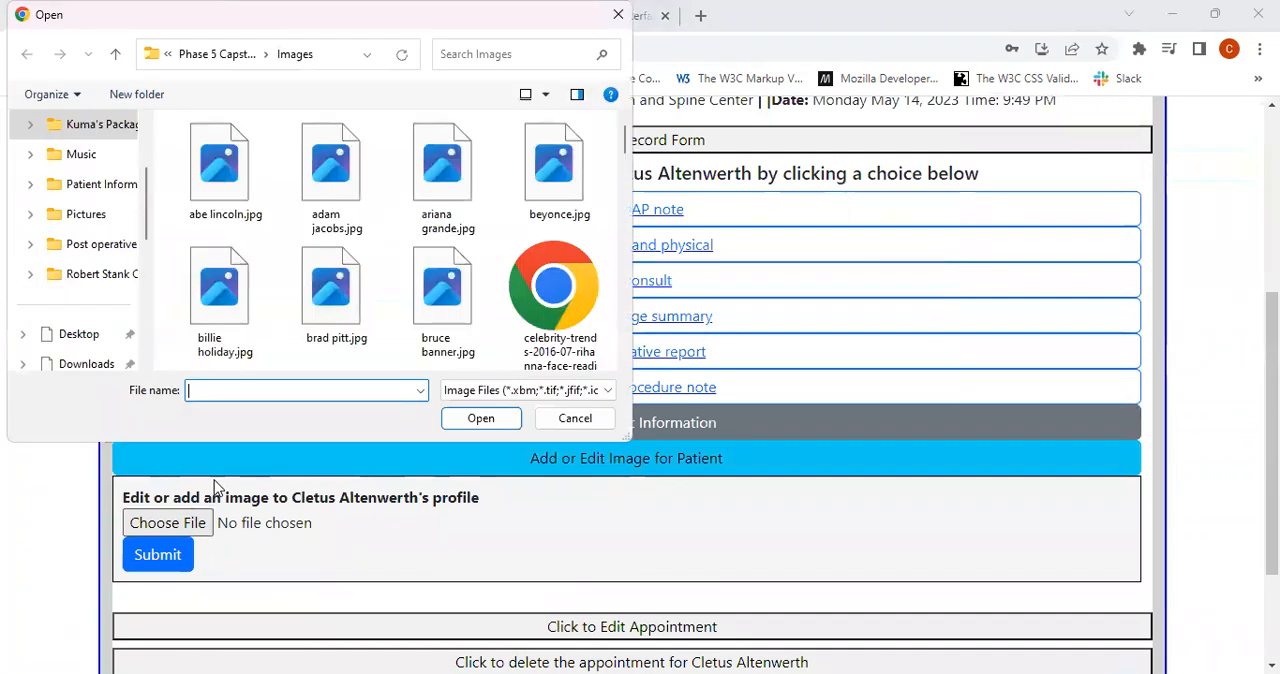
left_click(205, 152)
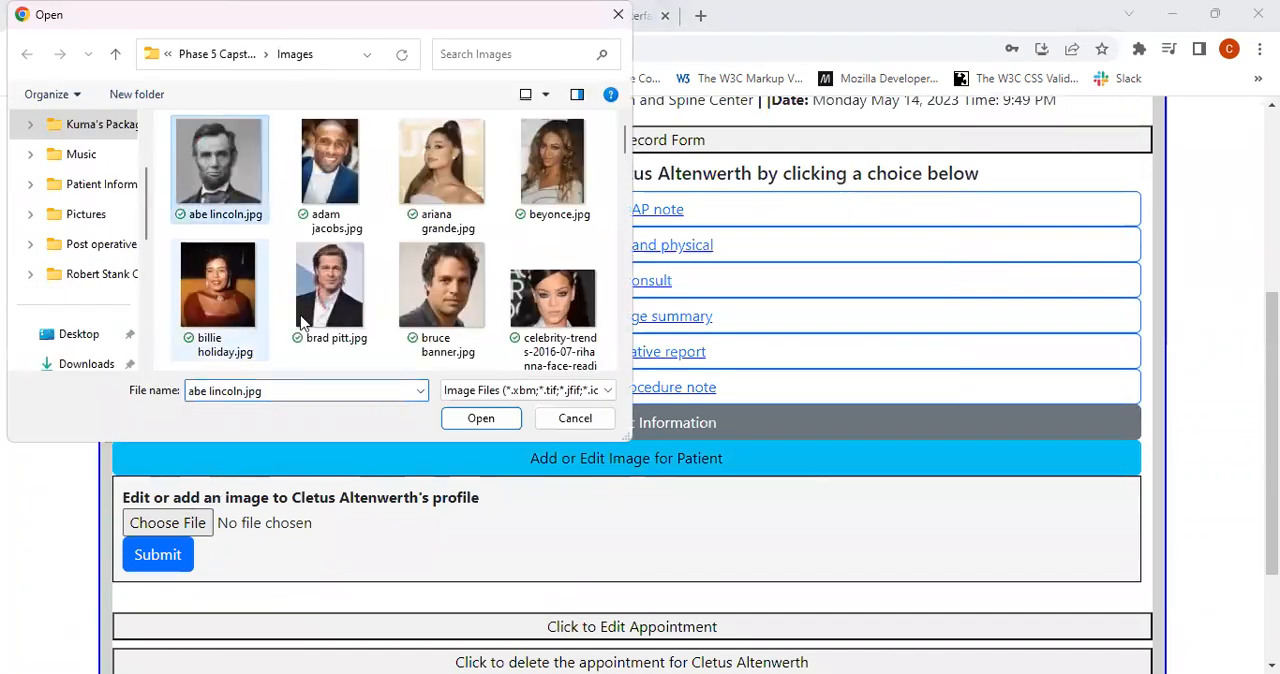
left_click(472, 424)
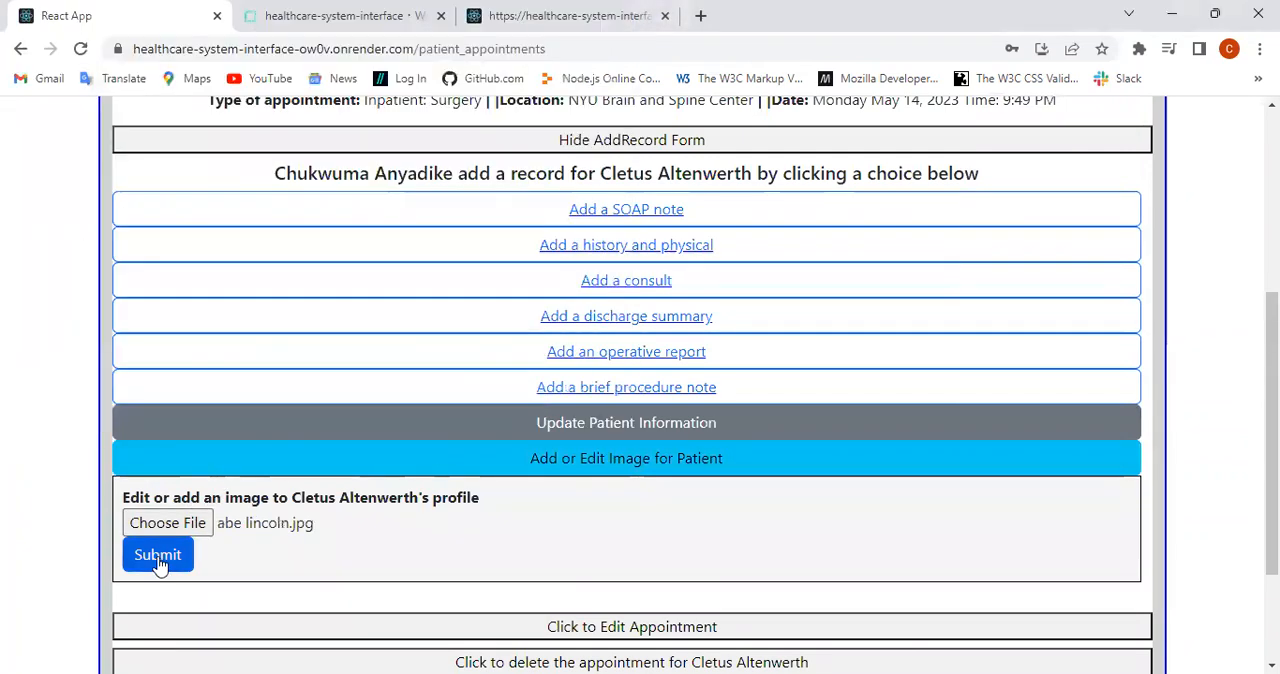
left_click(160, 562)
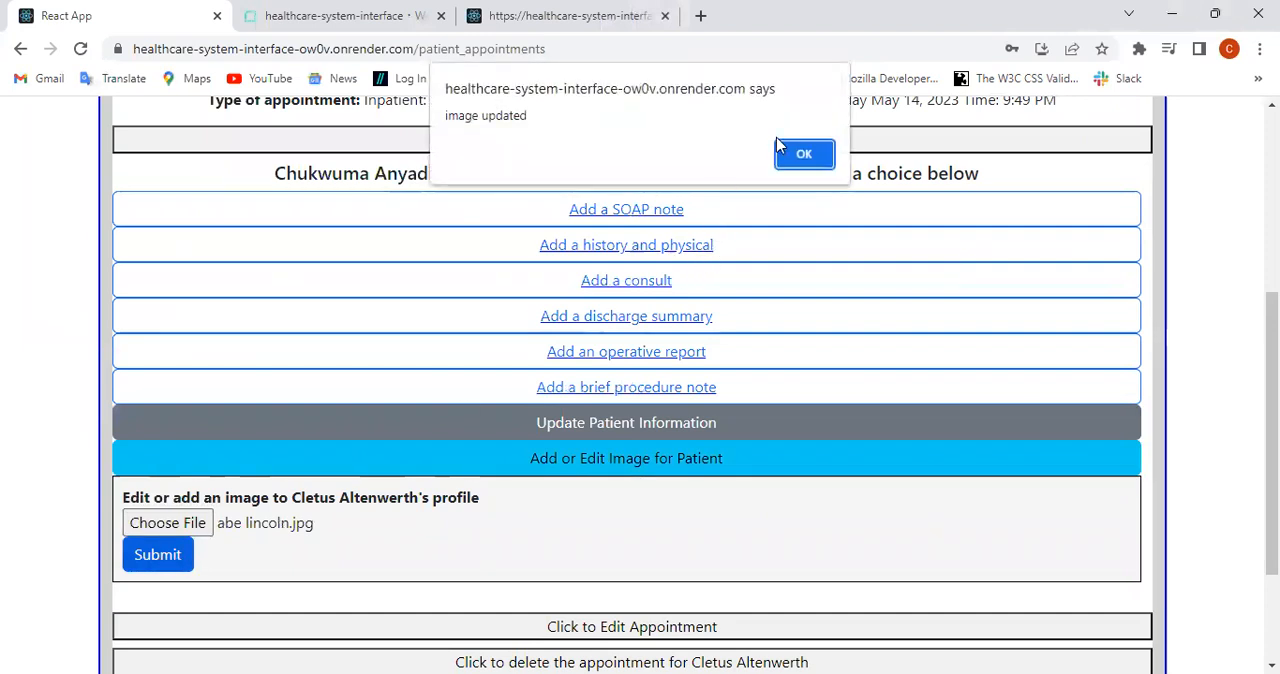
left_click(818, 156)
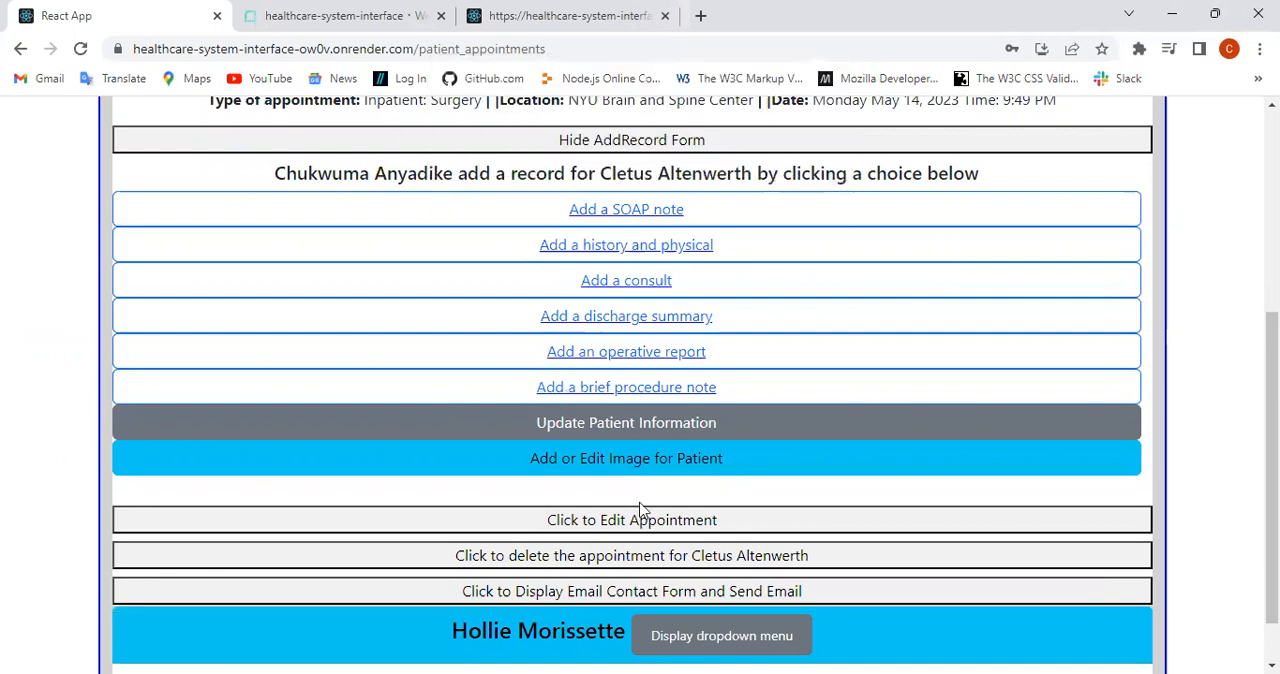
Step: Hide the first appointment's add-record options, and view and hide its edit form and deletion option, keeping the appointment
left_click(657, 140)
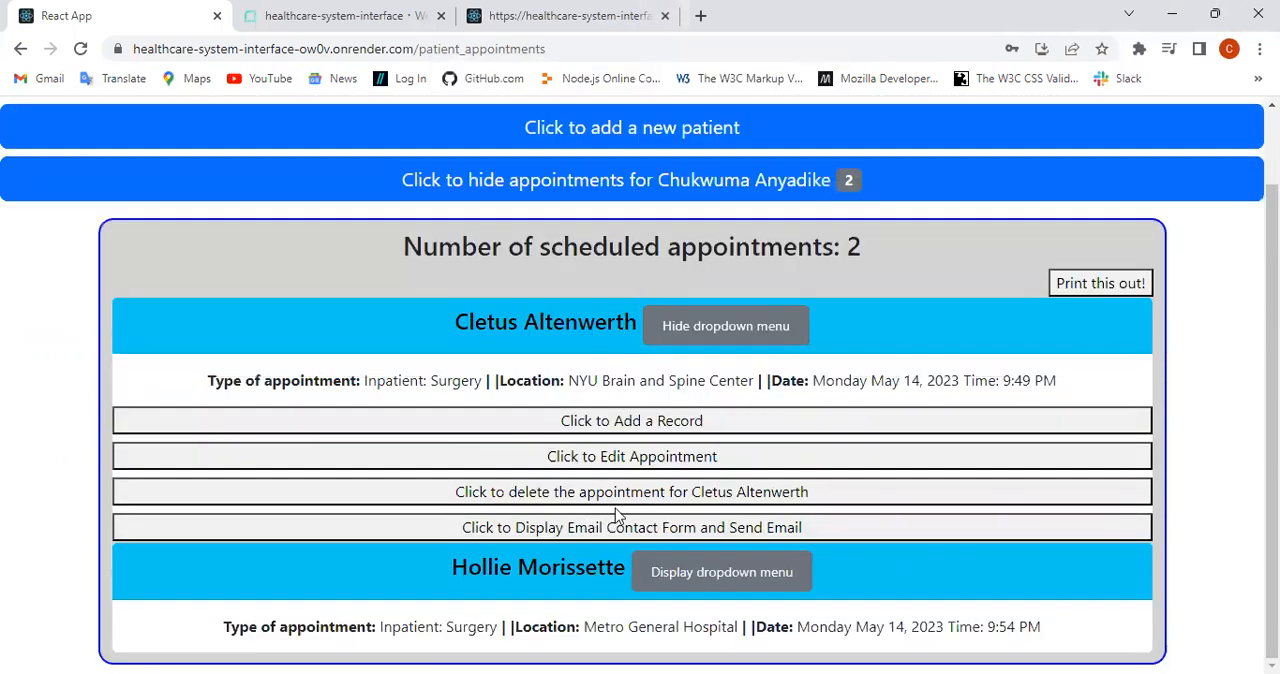
left_click(604, 460)
left_click(604, 460)
left_click(606, 500)
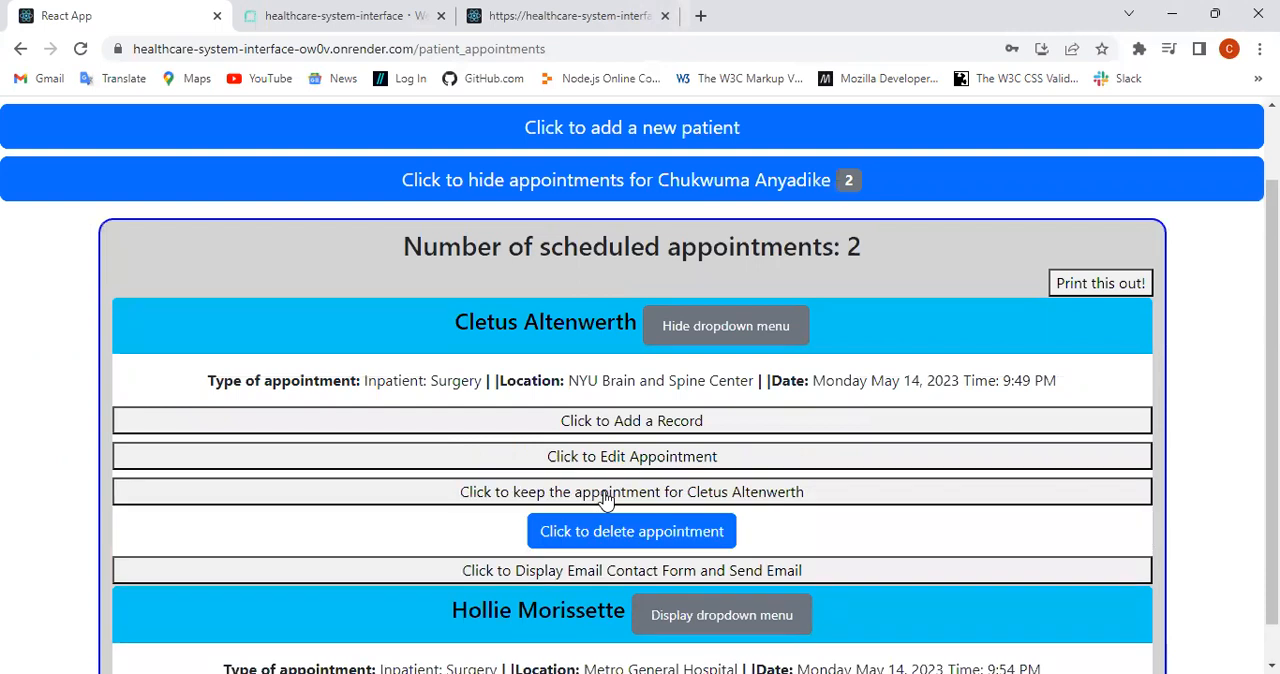
left_click(632, 496)
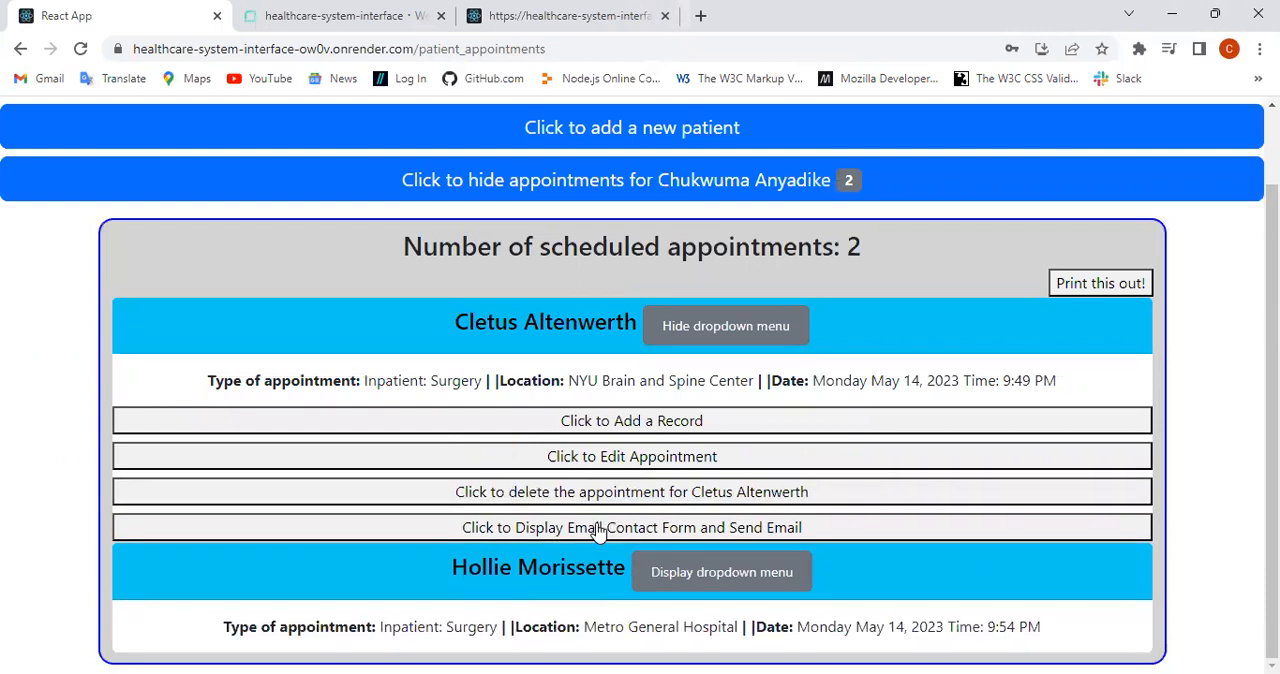
Step: Display the first appointment's email contact form, look it over, and hide it again
left_click(598, 528)
scroll(594, 531, "down", 5)
scroll(606, 523, "up", 2)
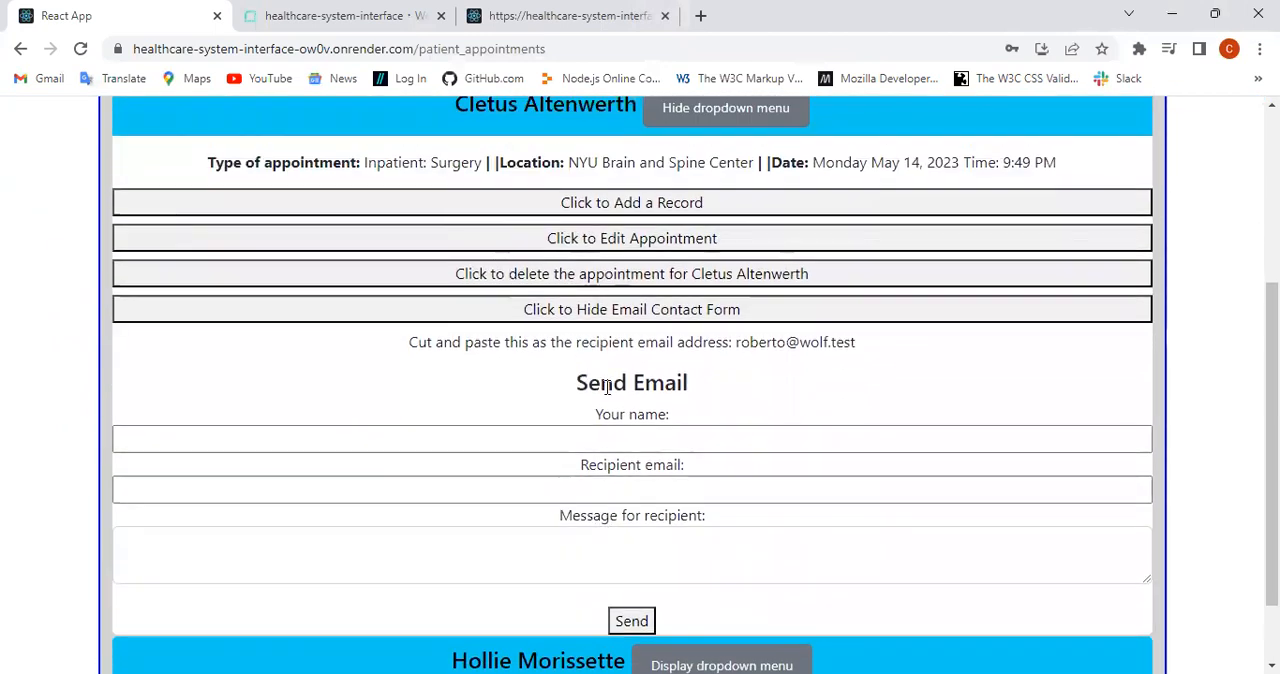
left_click(598, 311)
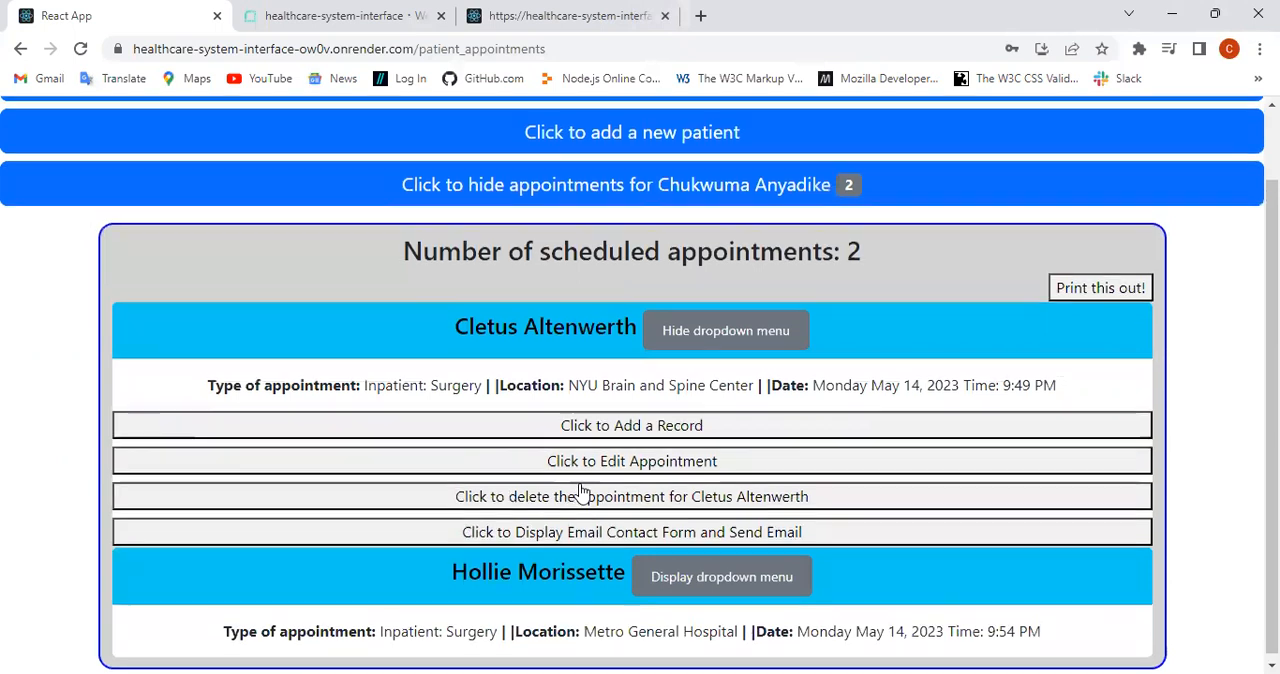
Step: Open the patient records page and view the History and Physical in the first patient's chart before hiding it
scroll(571, 491, "up", 1)
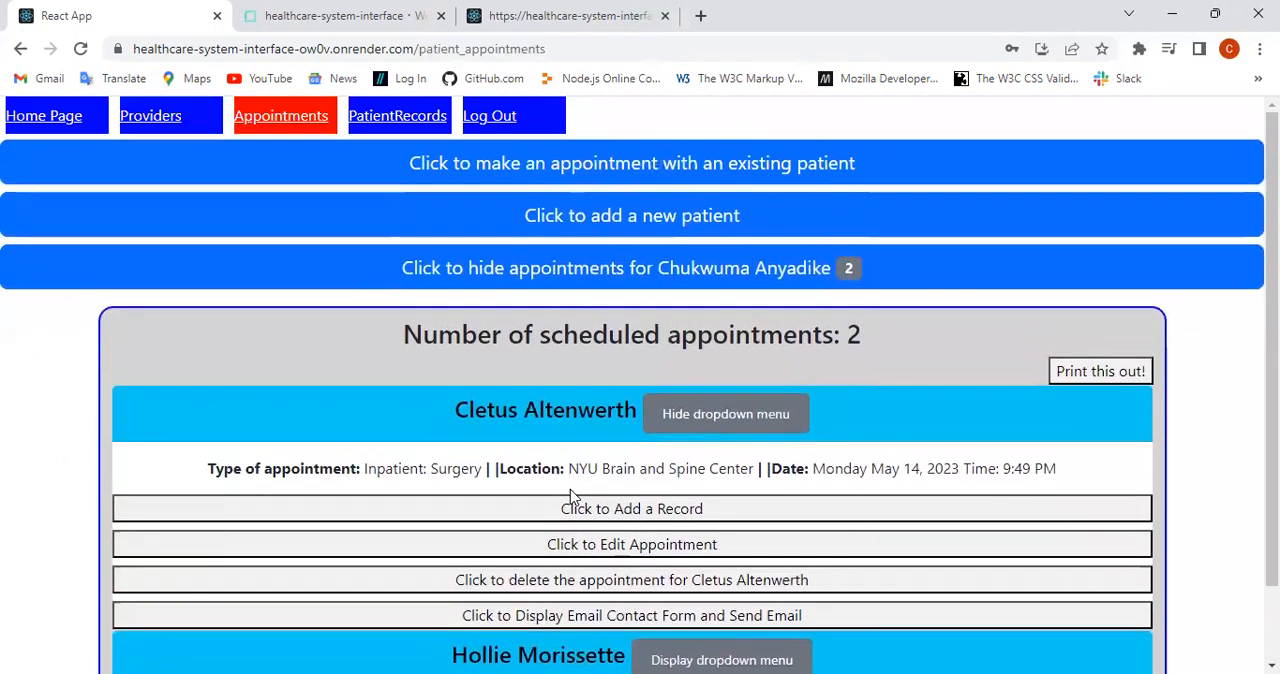
left_click(396, 116)
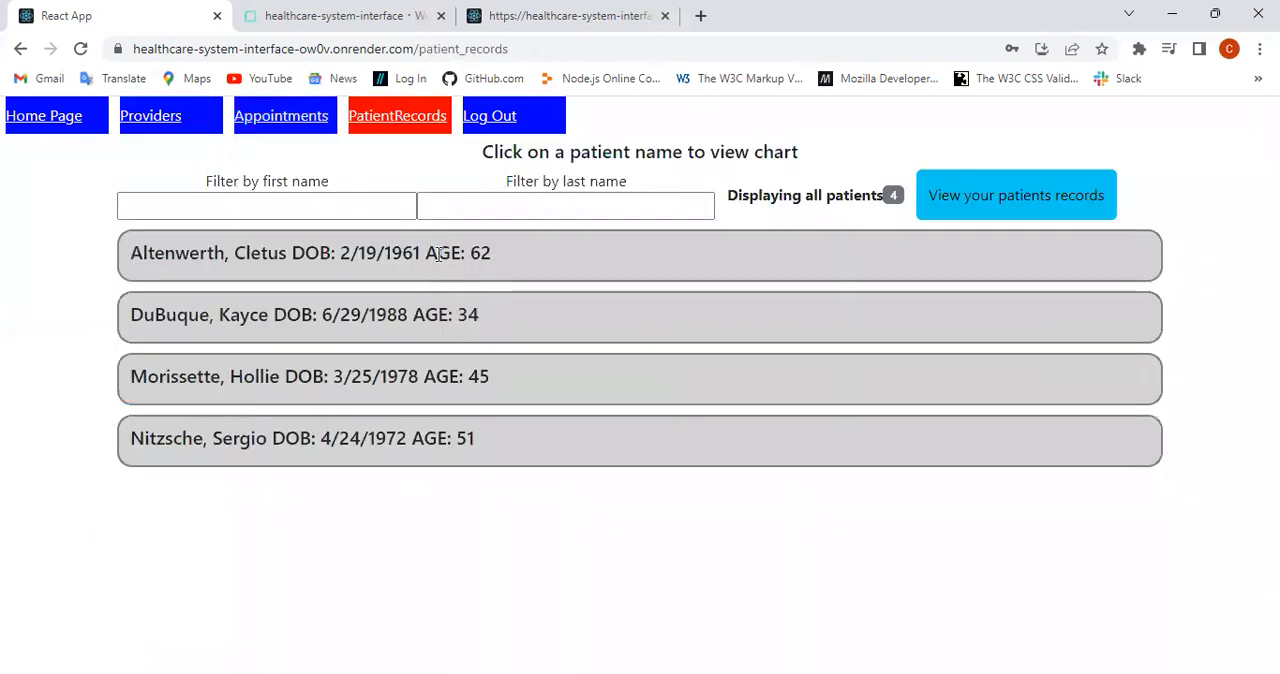
left_click(428, 256)
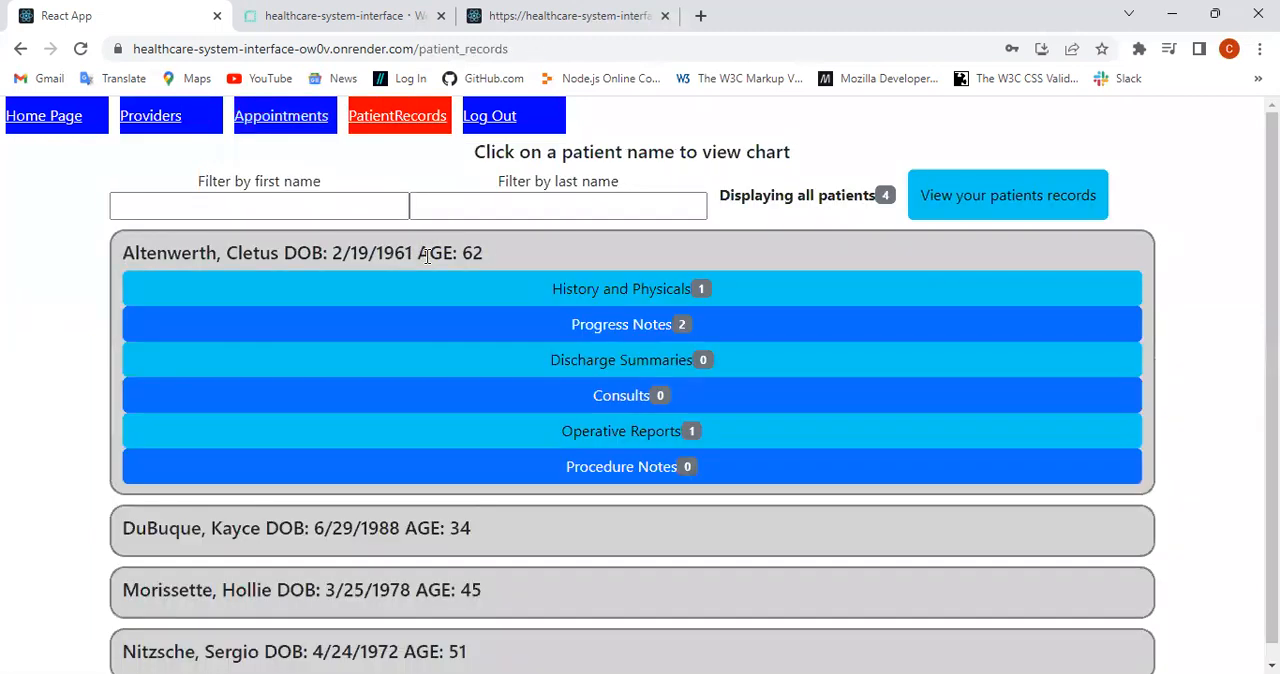
left_click(628, 292)
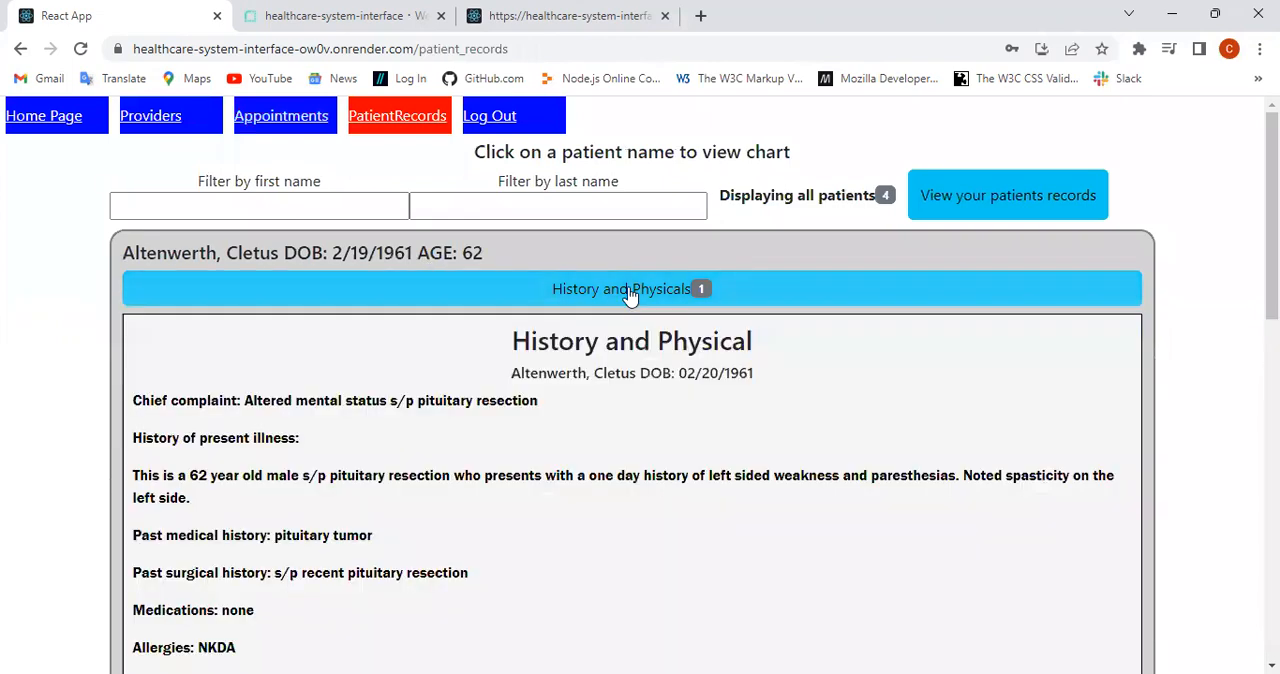
scroll(628, 294, "down", 7)
scroll(628, 294, "up", 6)
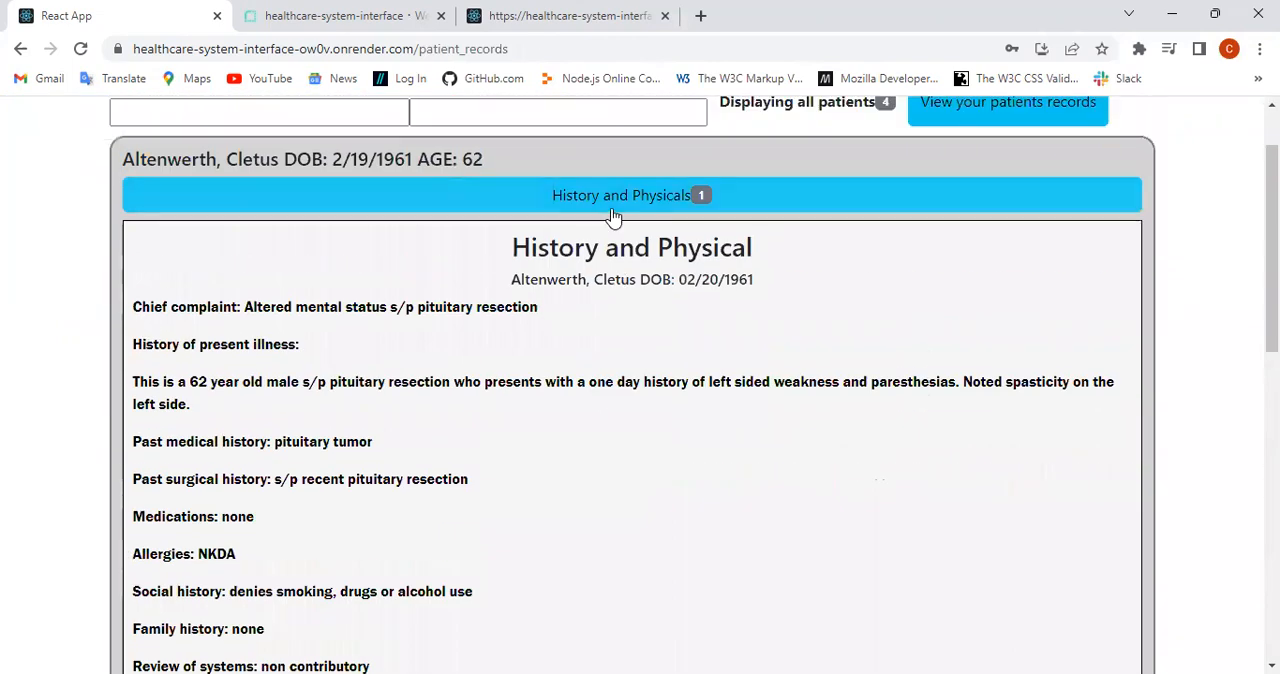
left_click(612, 205)
Step: View the first patient's Progress Notes and collapse the section again
left_click(627, 312)
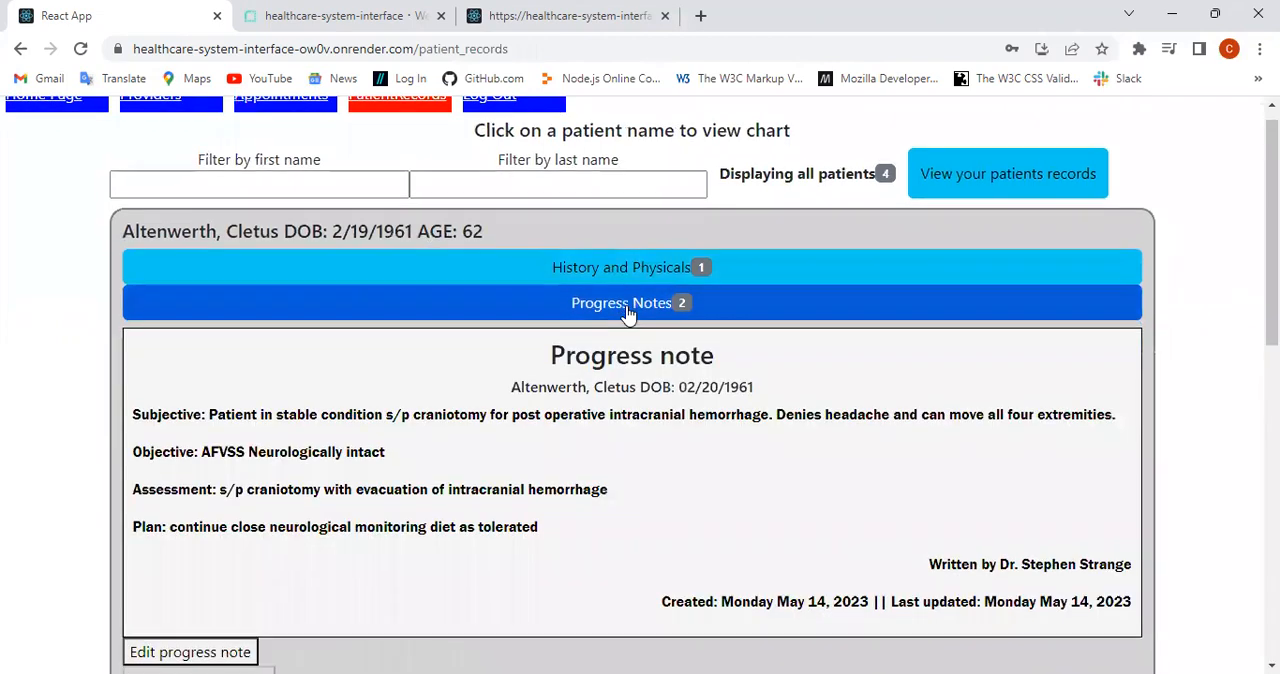
scroll(627, 312, "down", 3)
scroll(627, 312, "up", 3)
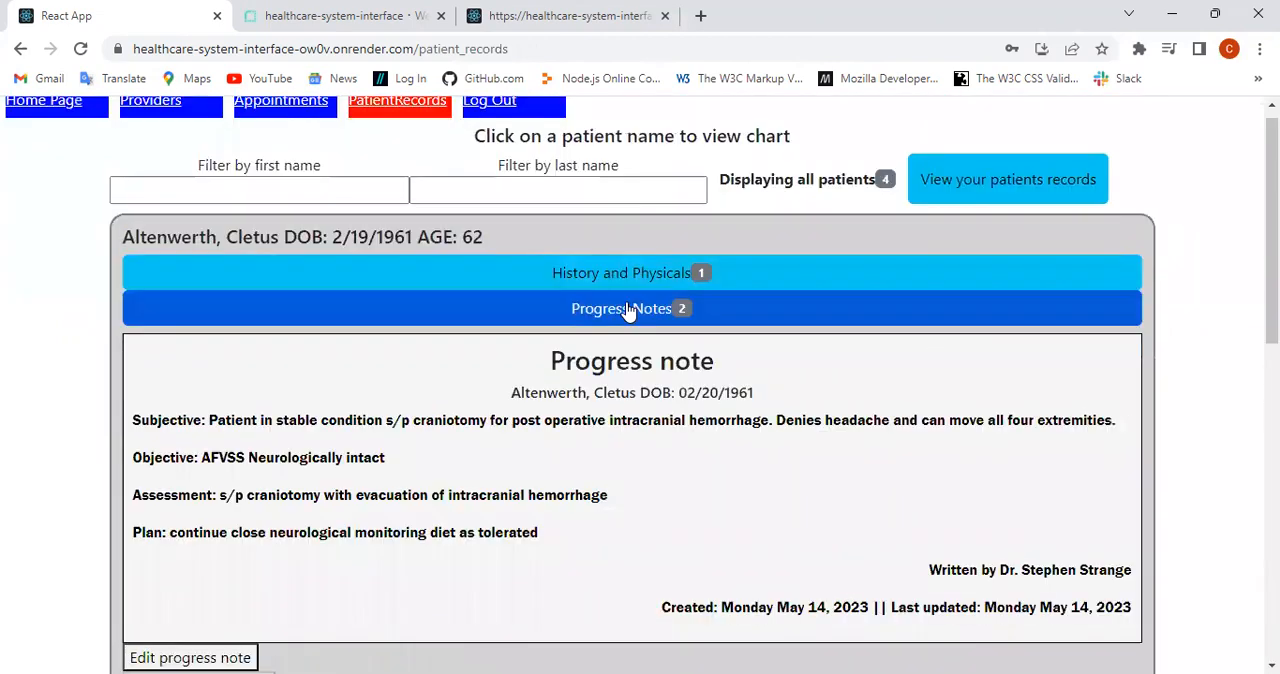
left_click(627, 310)
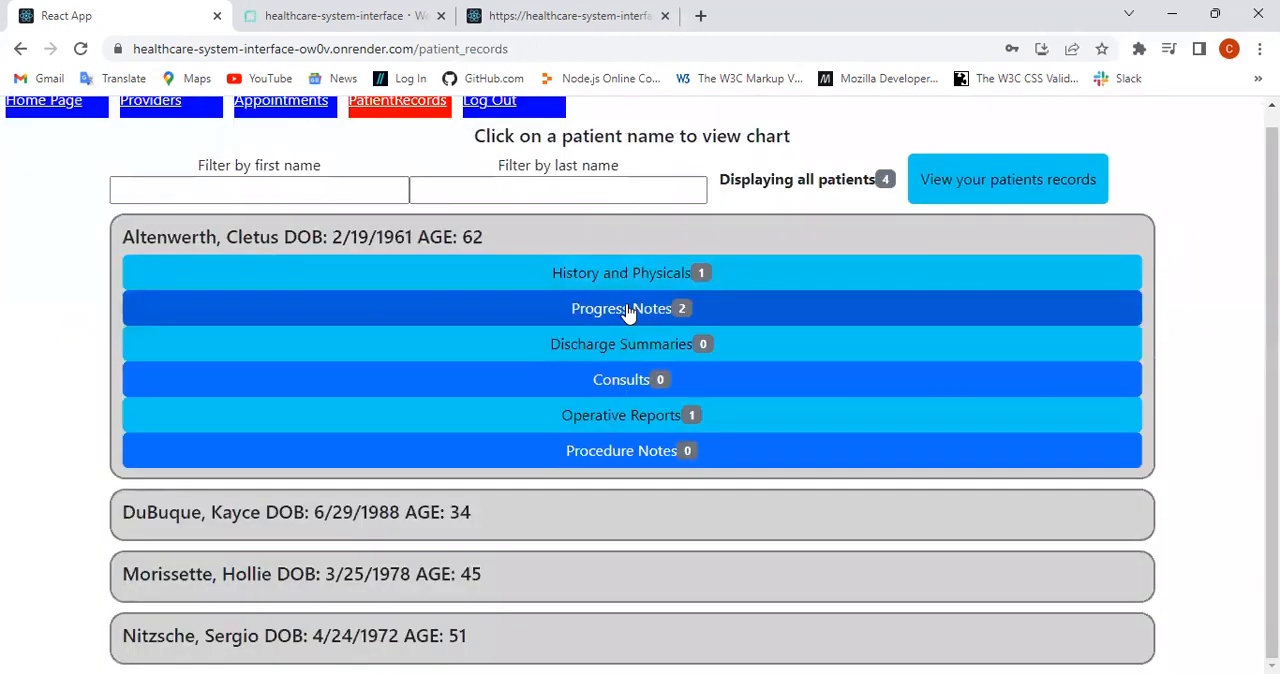
Step: Read through the first patient's Operative Report, including the description of operation, and collapse it
left_click(640, 420)
scroll(645, 418, "down", 3)
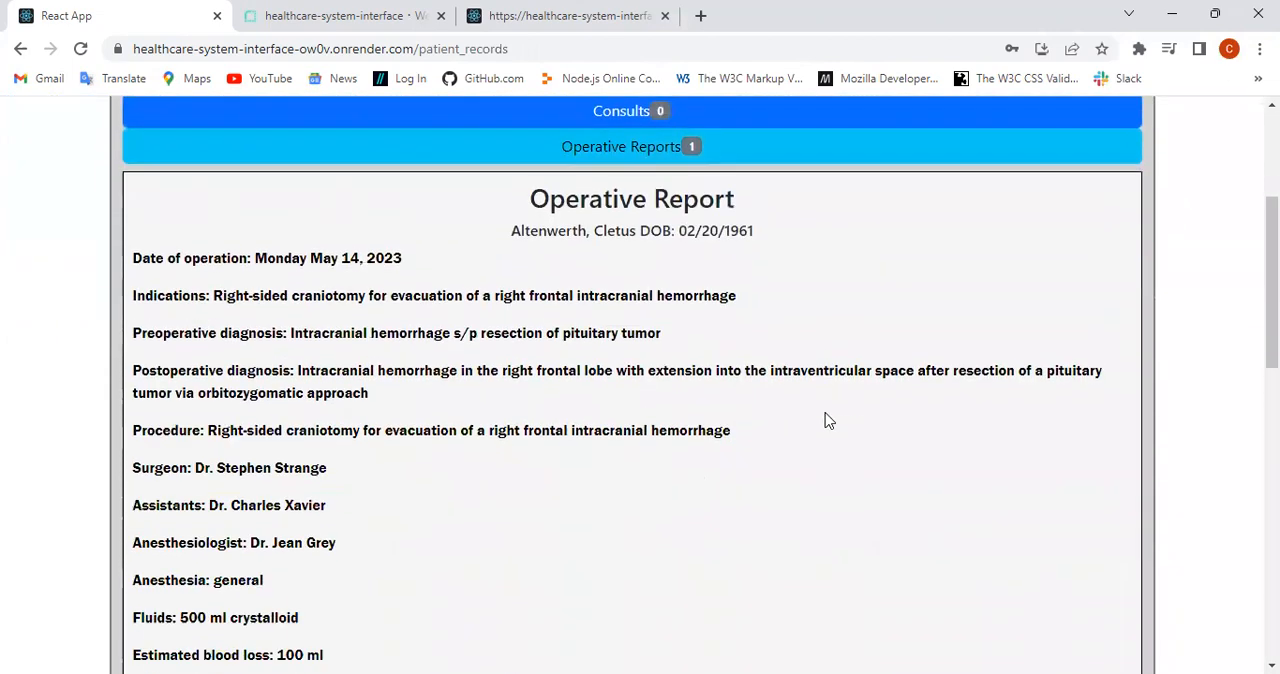
scroll(828, 420, "down", 1)
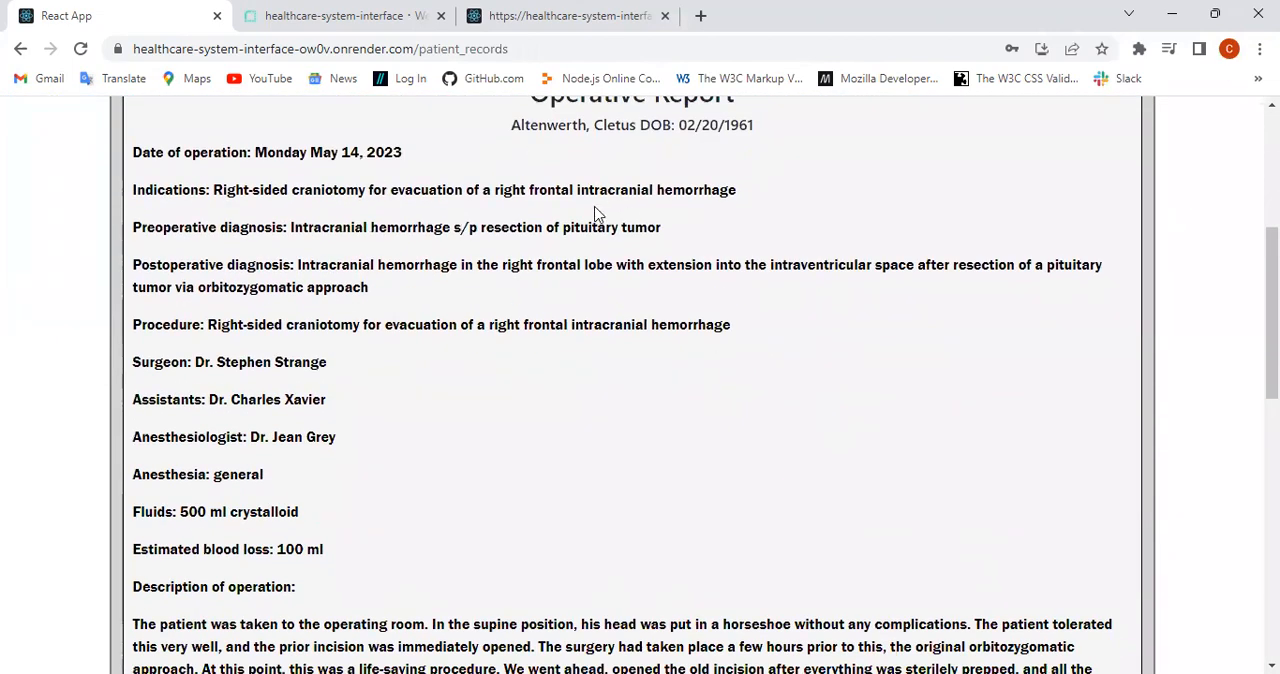
scroll(683, 290, "down", 7)
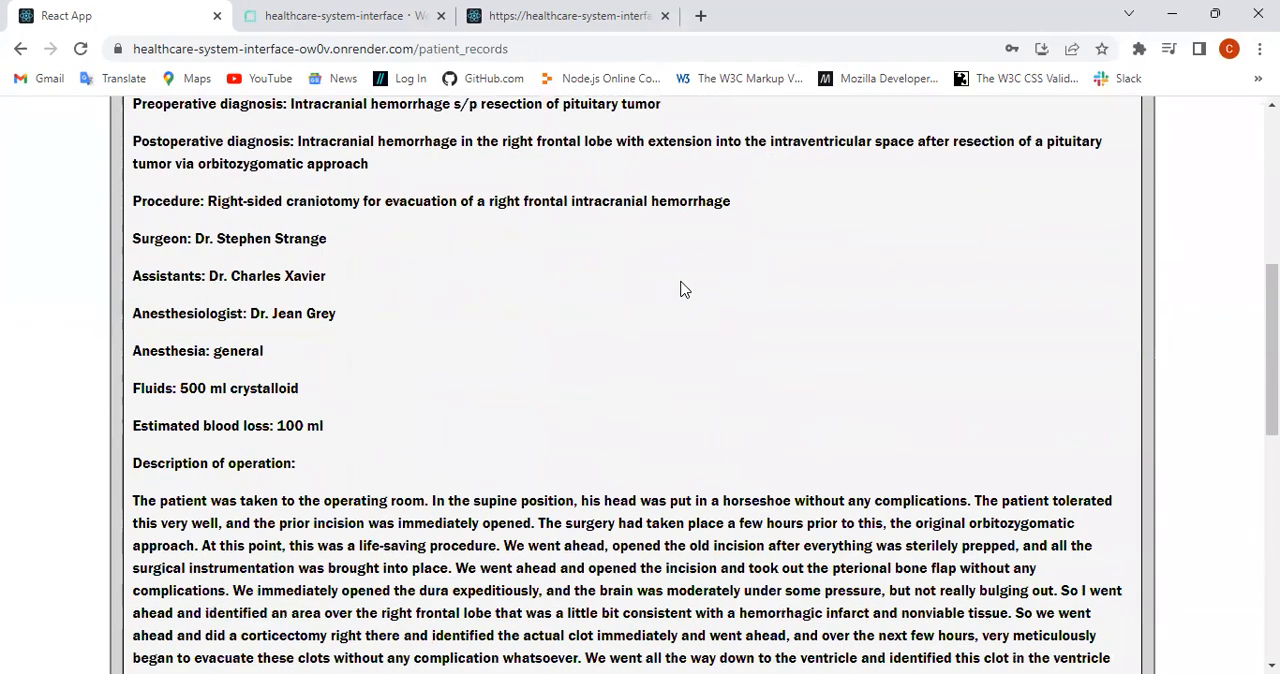
scroll(683, 290, "up", 8)
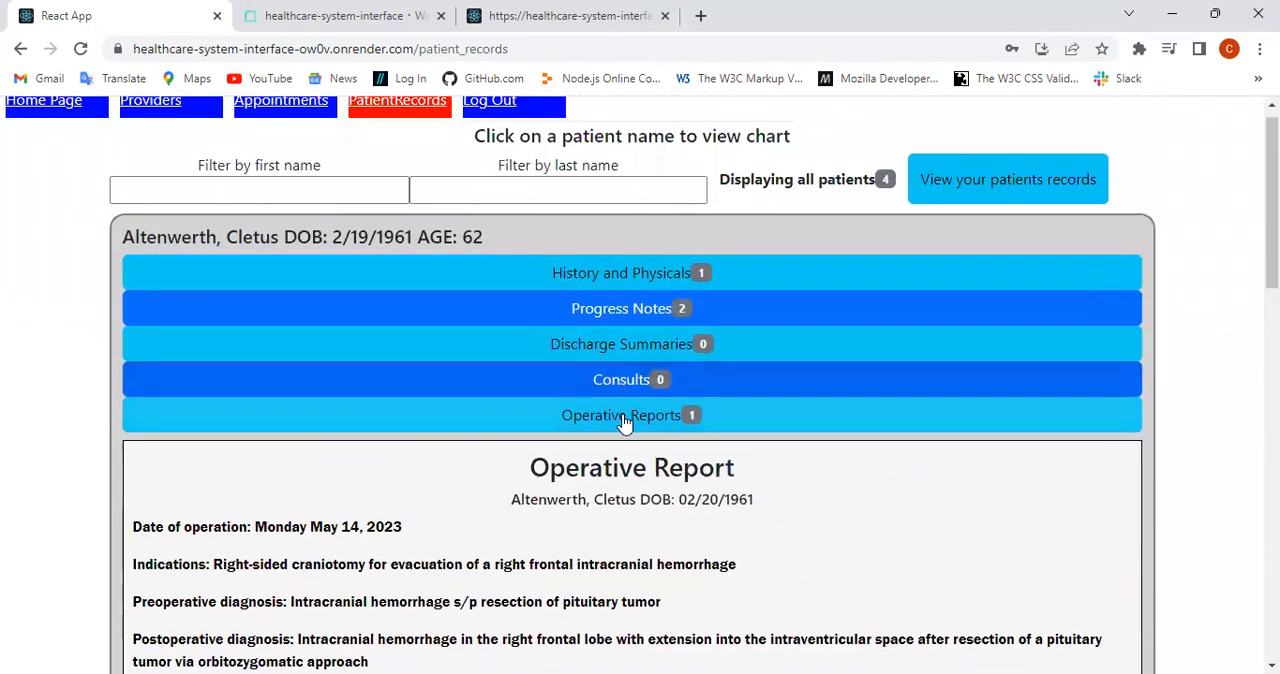
left_click(622, 420)
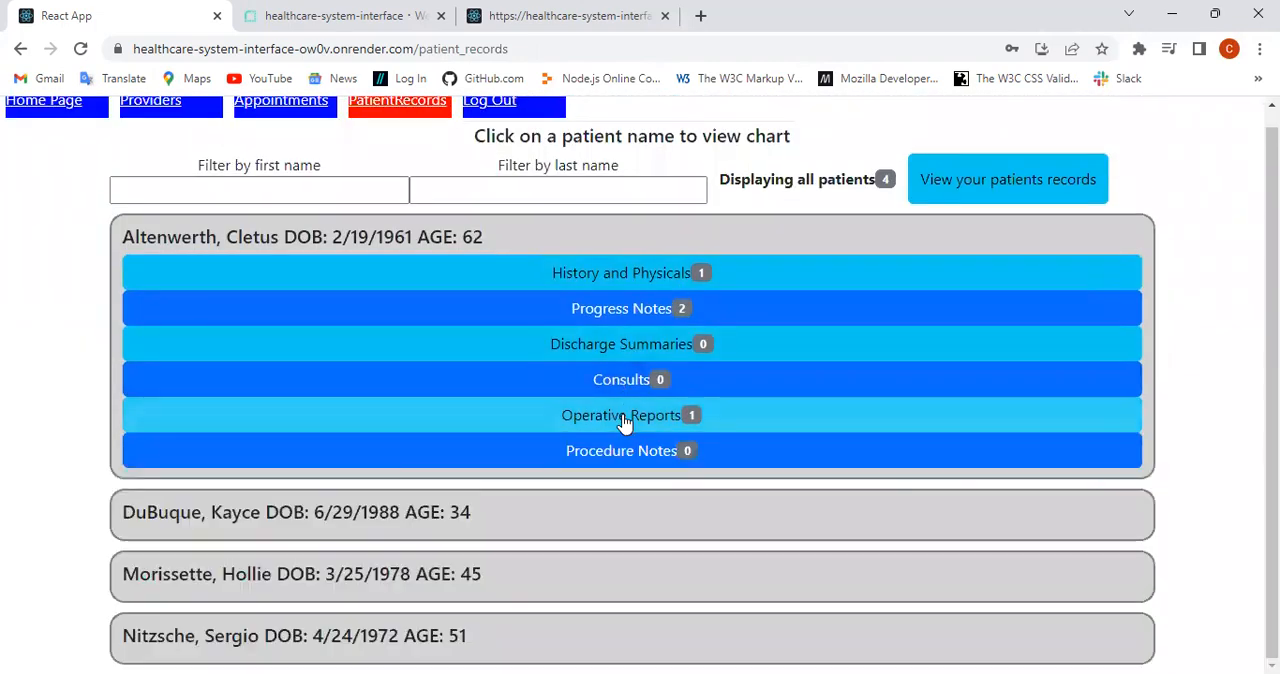
Step: Try to edit the first patient's History and Physical, return to the record, and collapse the section
left_click(621, 277)
scroll(621, 278, "down", 2)
scroll(621, 277, "down", 5)
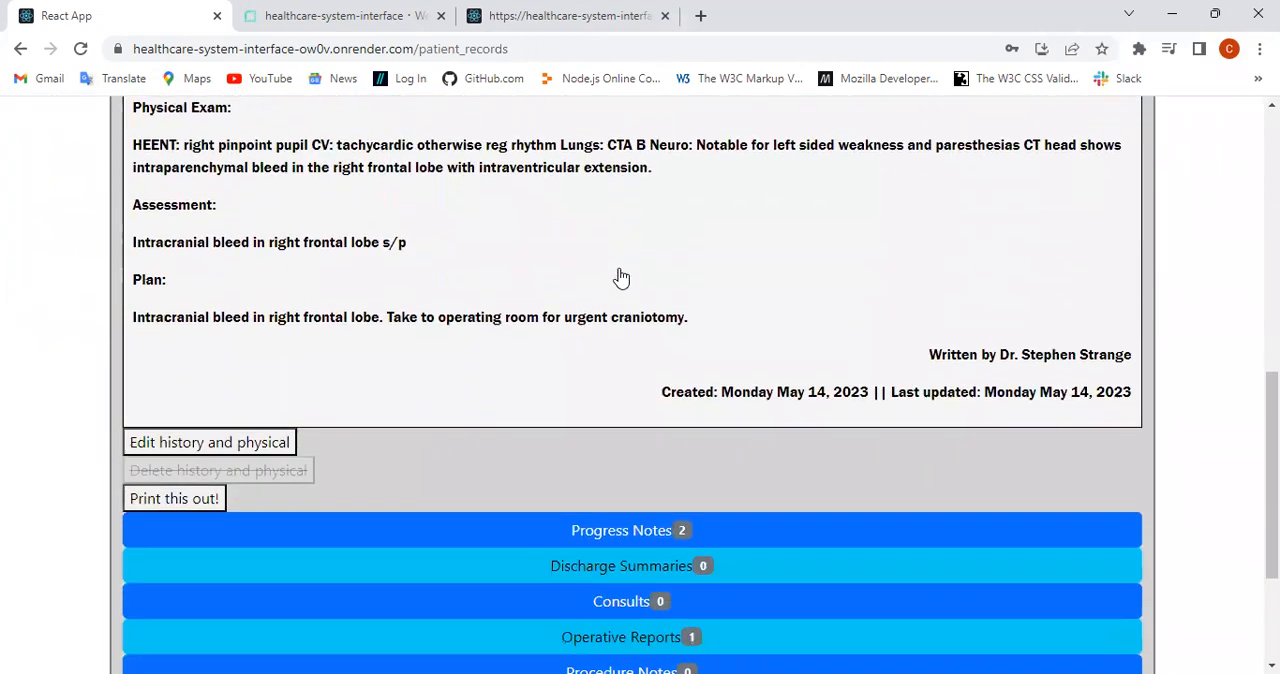
left_click(185, 407)
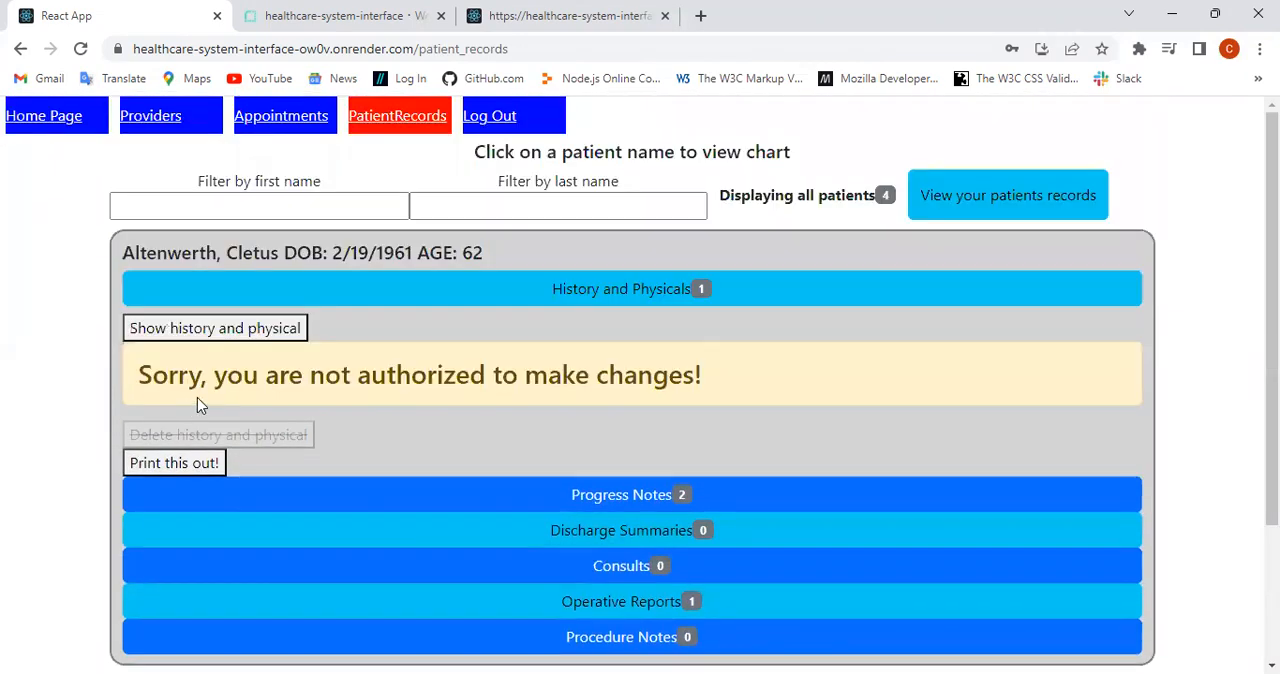
left_click(203, 330)
left_click(575, 290)
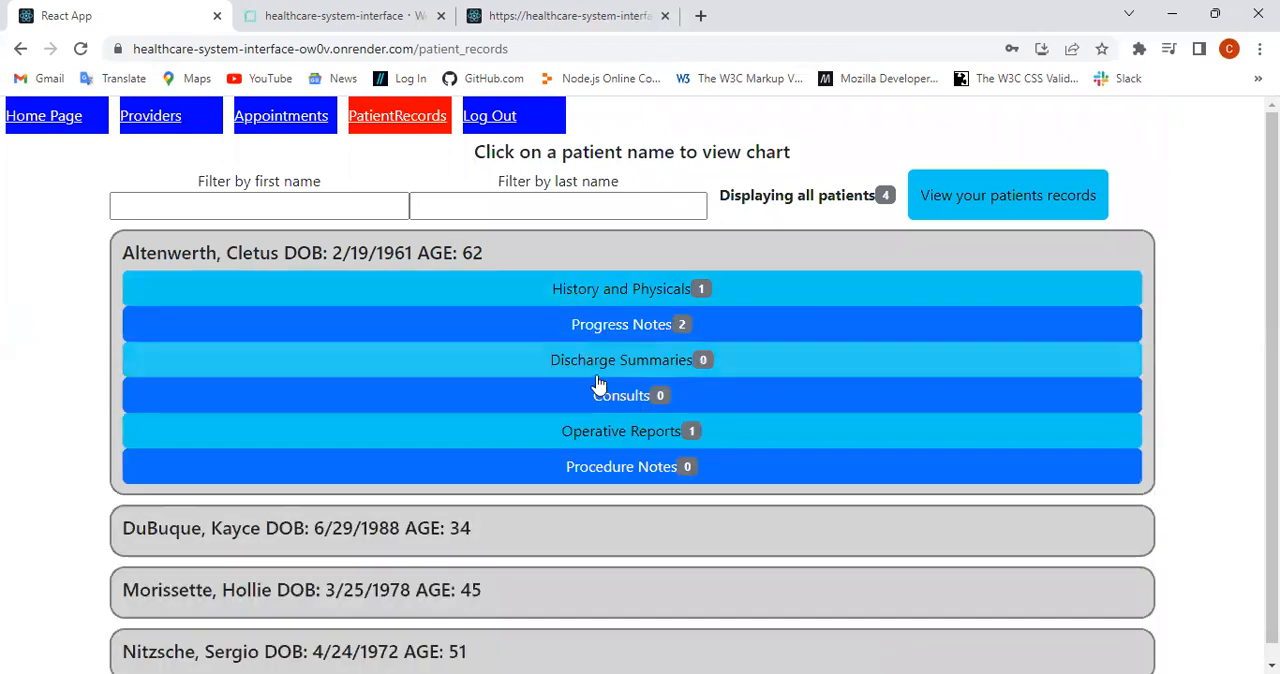
Step: Reopen the first patient's Progress Notes, look through both notes and their edit and delete options, and collapse them
left_click(605, 324)
scroll(607, 328, "down", 1)
scroll(607, 330, "down", 1)
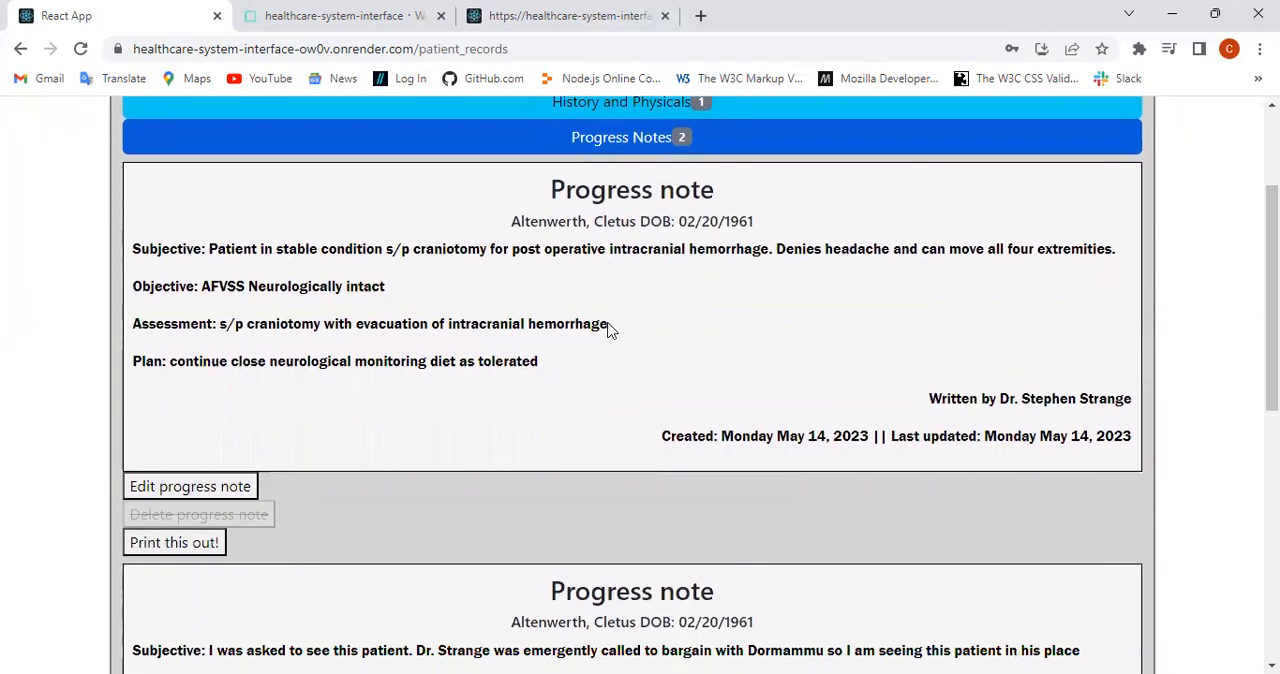
scroll(608, 330, "down", 4)
scroll(607, 330, "up", 5)
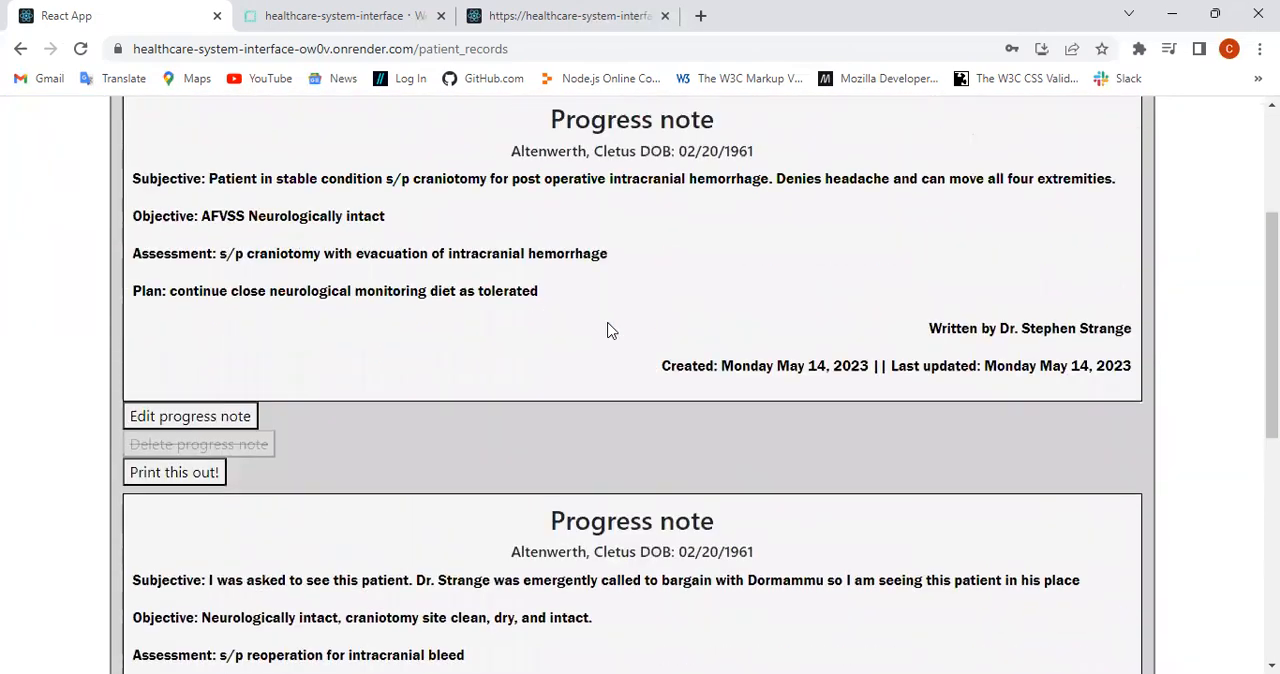
left_click(618, 140)
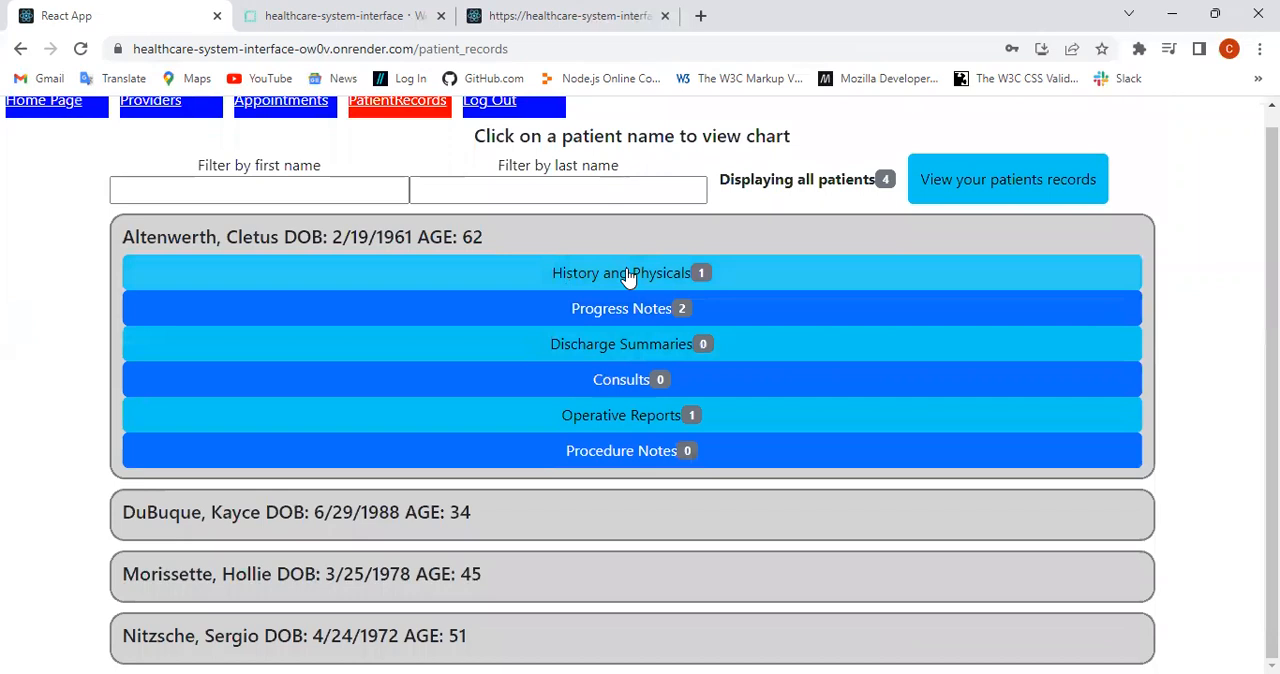
Step: Collapse the first patient's chart and expand the third patient's chart
left_click(482, 246)
left_click(344, 386)
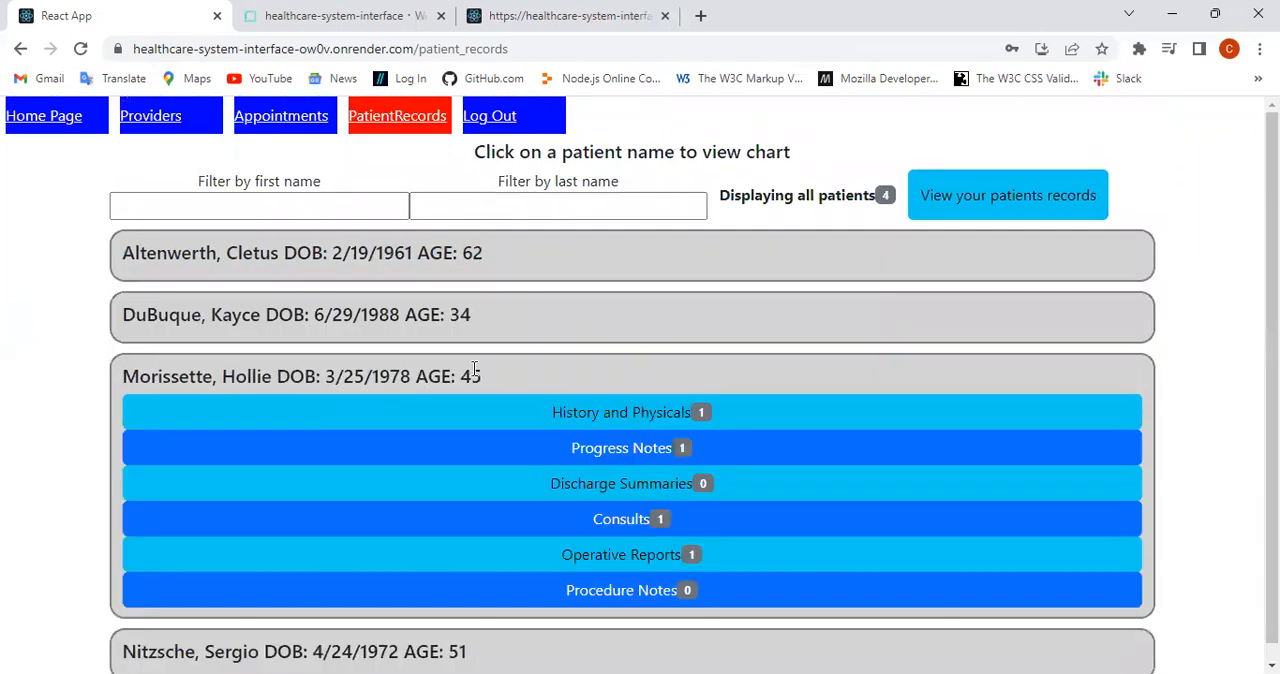
scroll(491, 366, "down", 1)
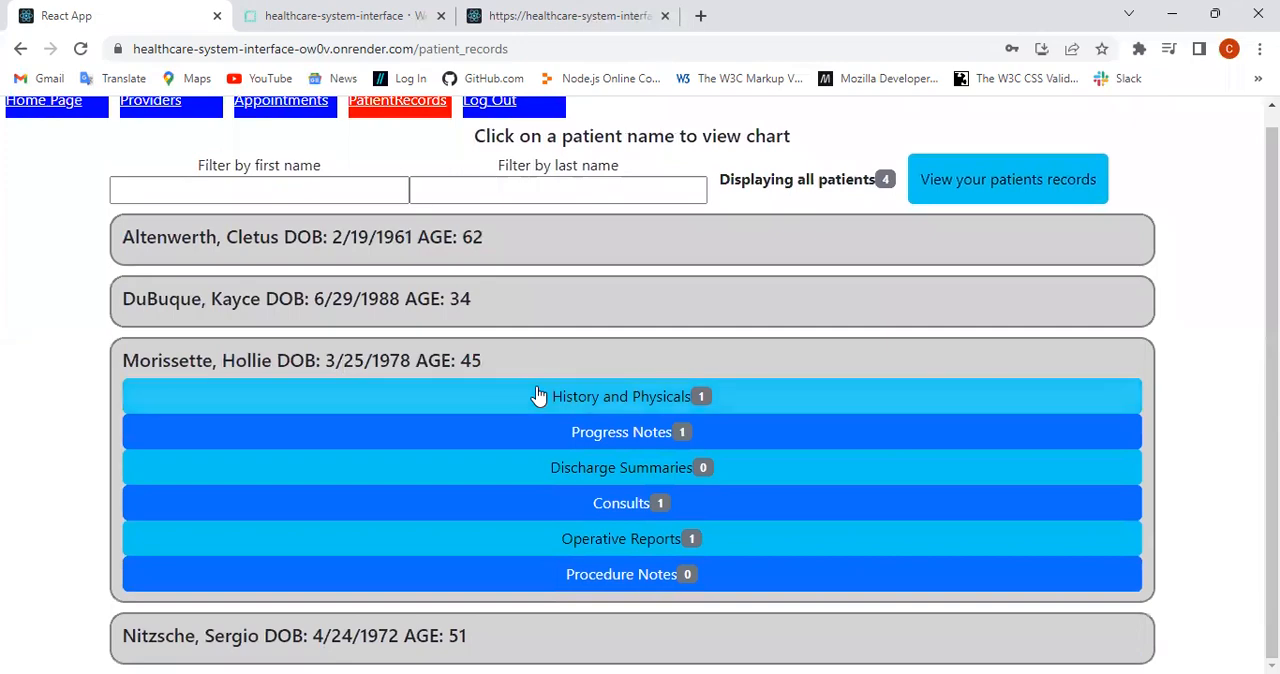
Step: Read the third patient's History and Physical and open its edit form to look over the fields
left_click(646, 405)
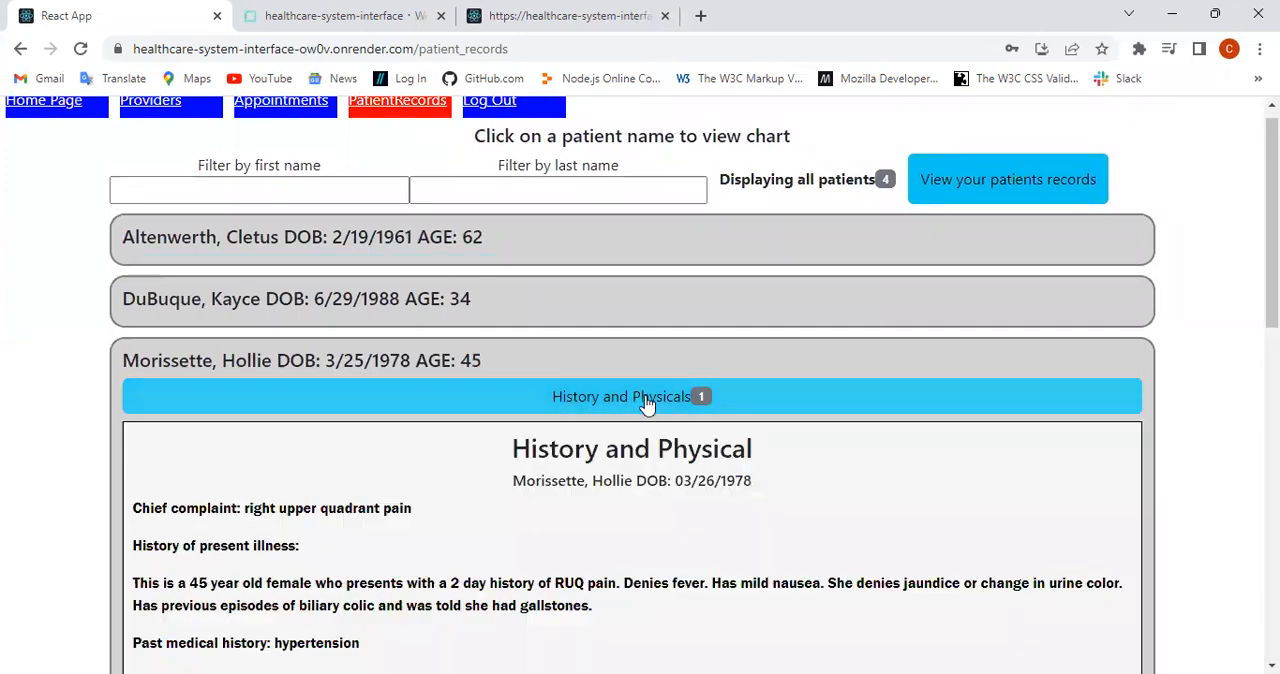
scroll(647, 404, "down", 1)
scroll(646, 403, "down", 10)
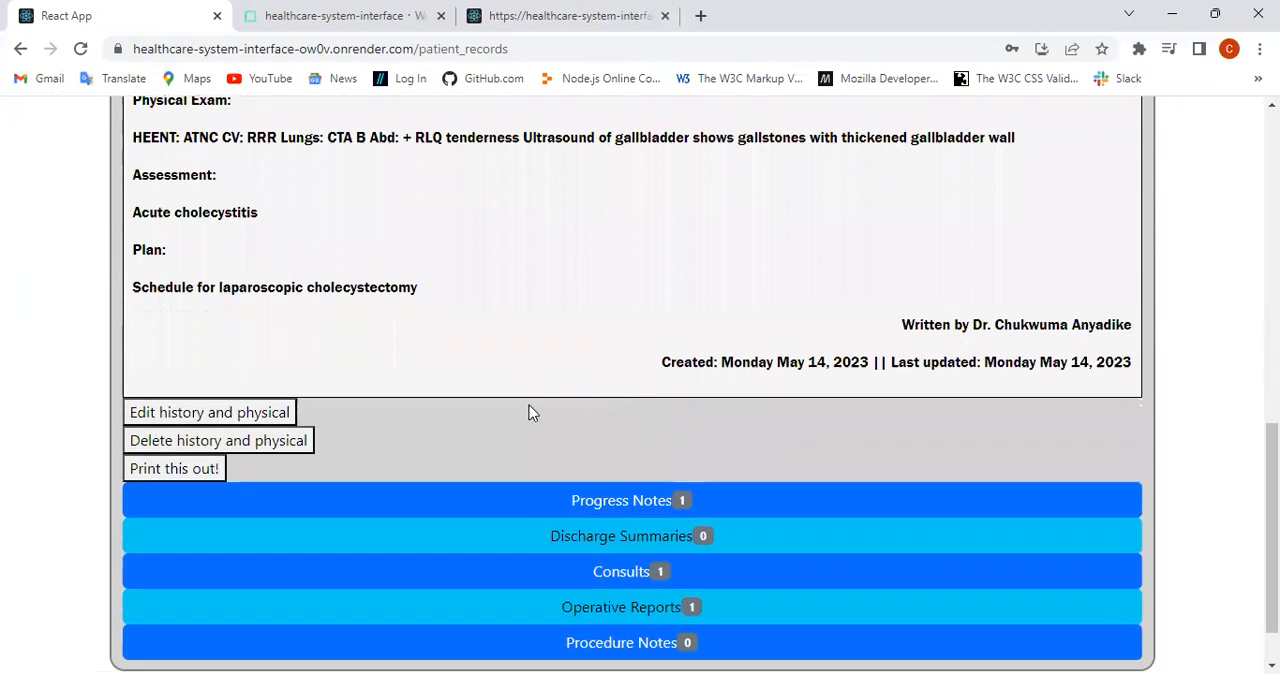
left_click(218, 417)
scroll(371, 406, "down", 3)
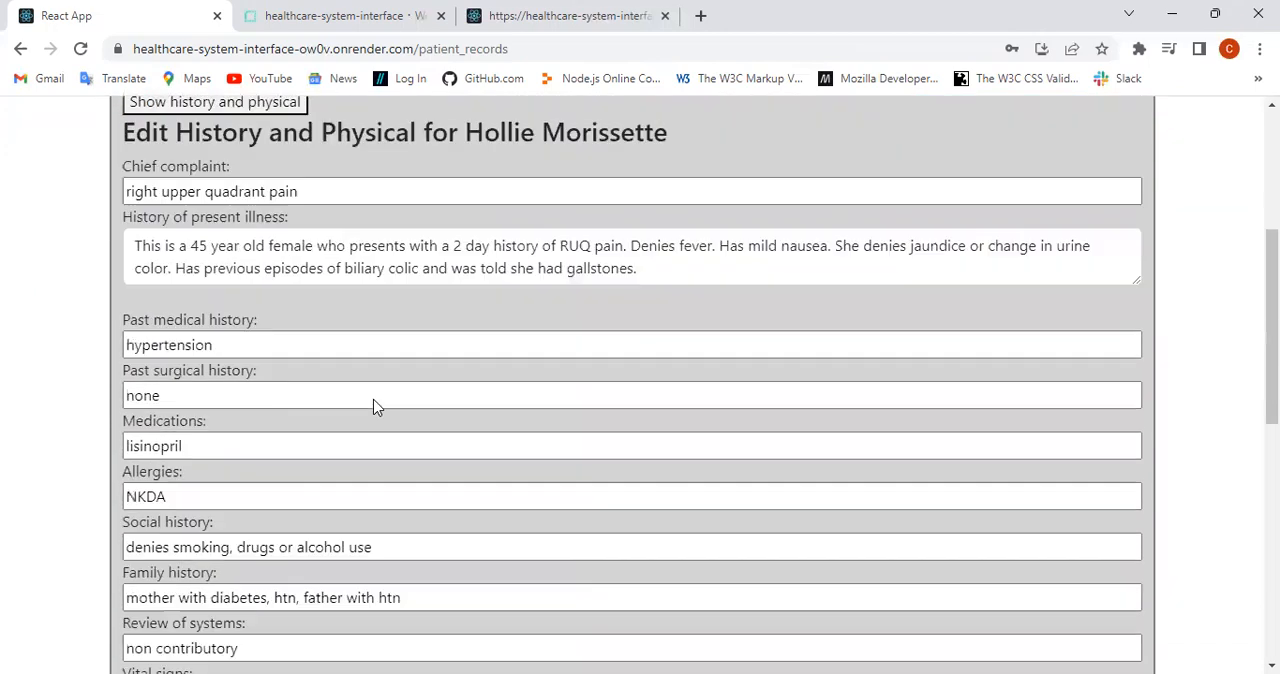
Step: Change the past medical history to HTN in the third patient's History and Physical and submit the edit
scroll(372, 405, "down", 3)
scroll(371, 402, "up", 6)
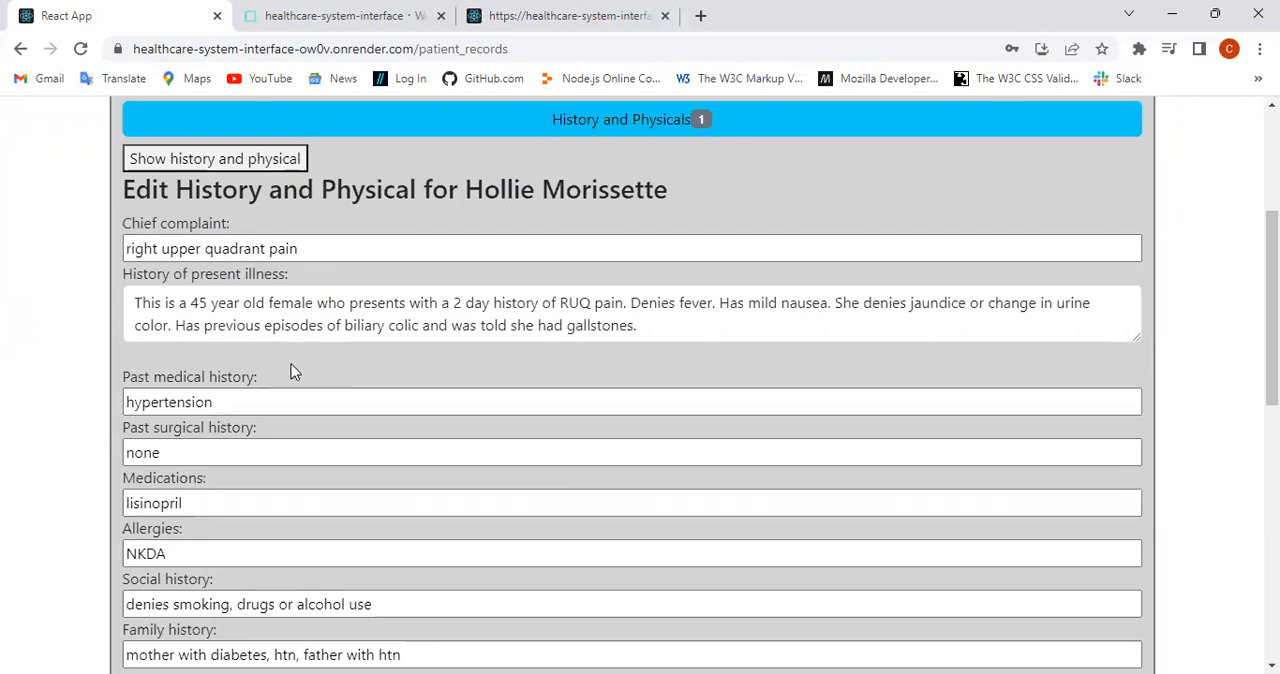
left_click(236, 401)
left_click_drag(236, 401, 115, 414)
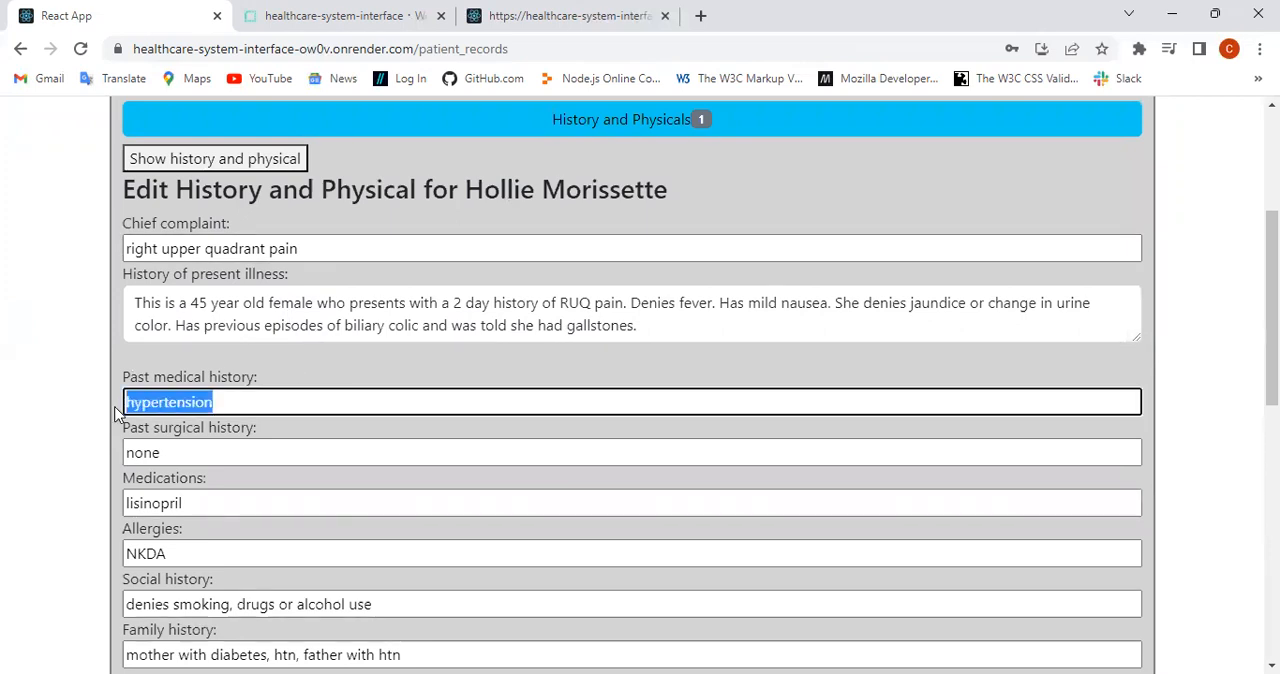
type("H")
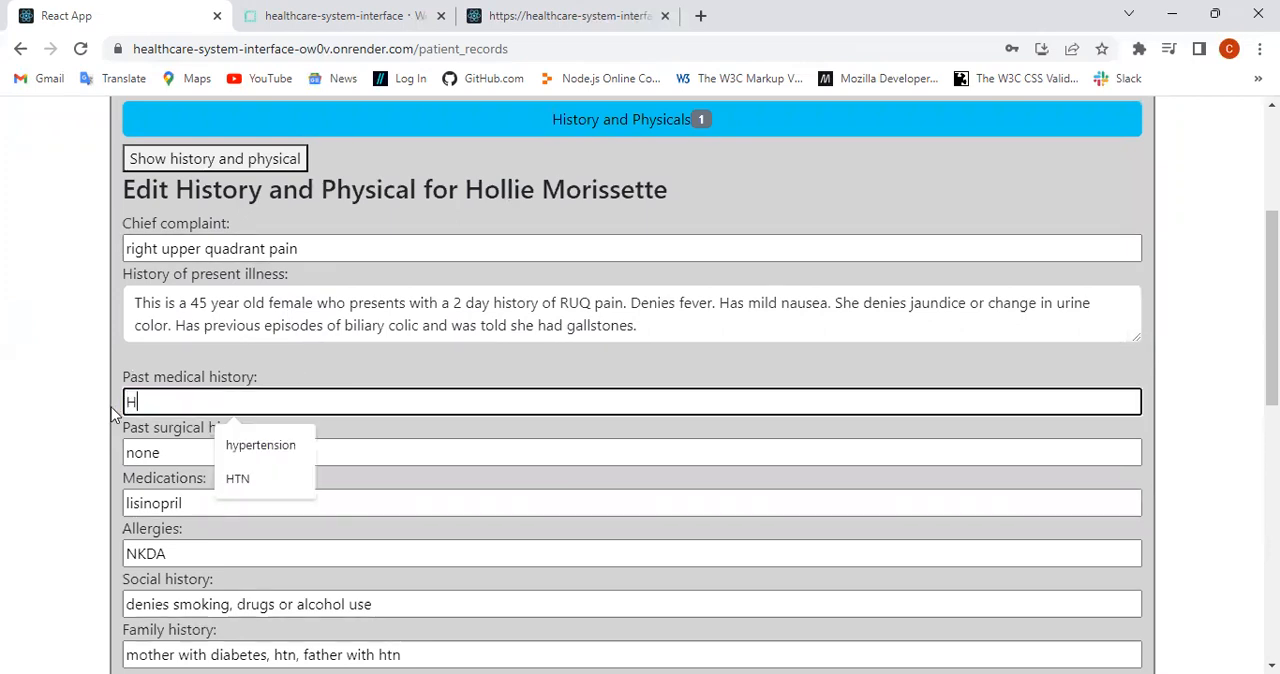
type("TN")
scroll(286, 387, "down", 1)
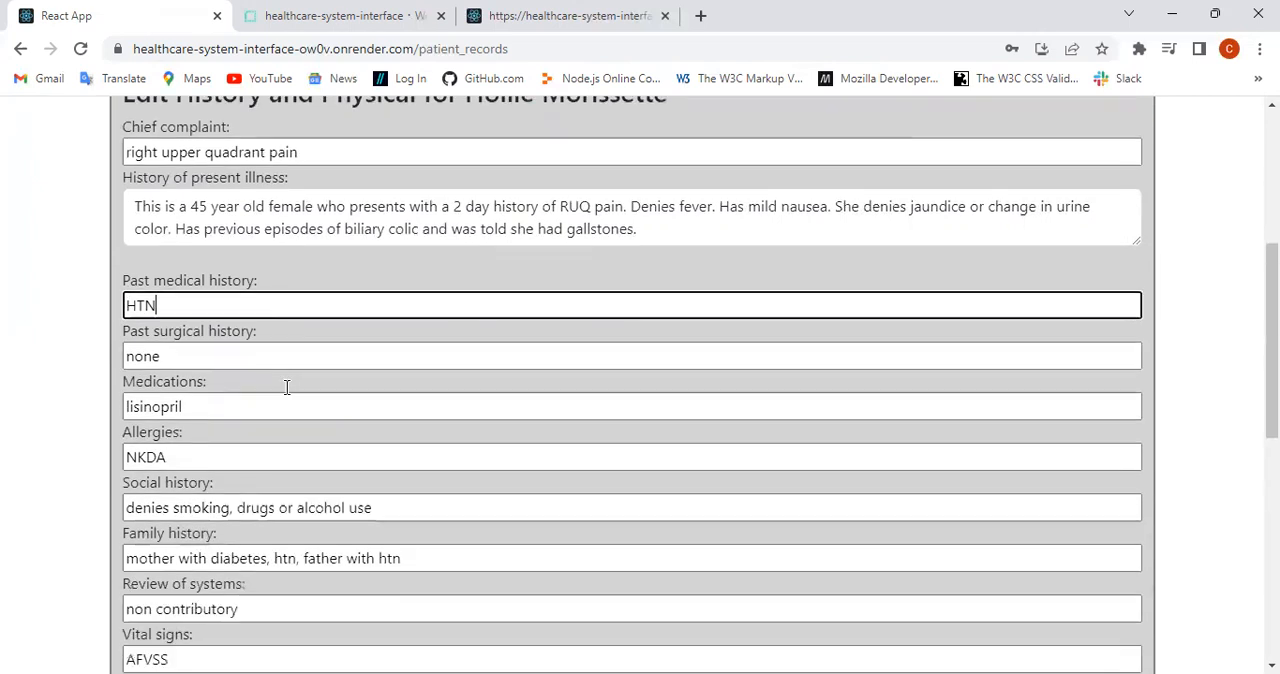
scroll(285, 400, "down", 6)
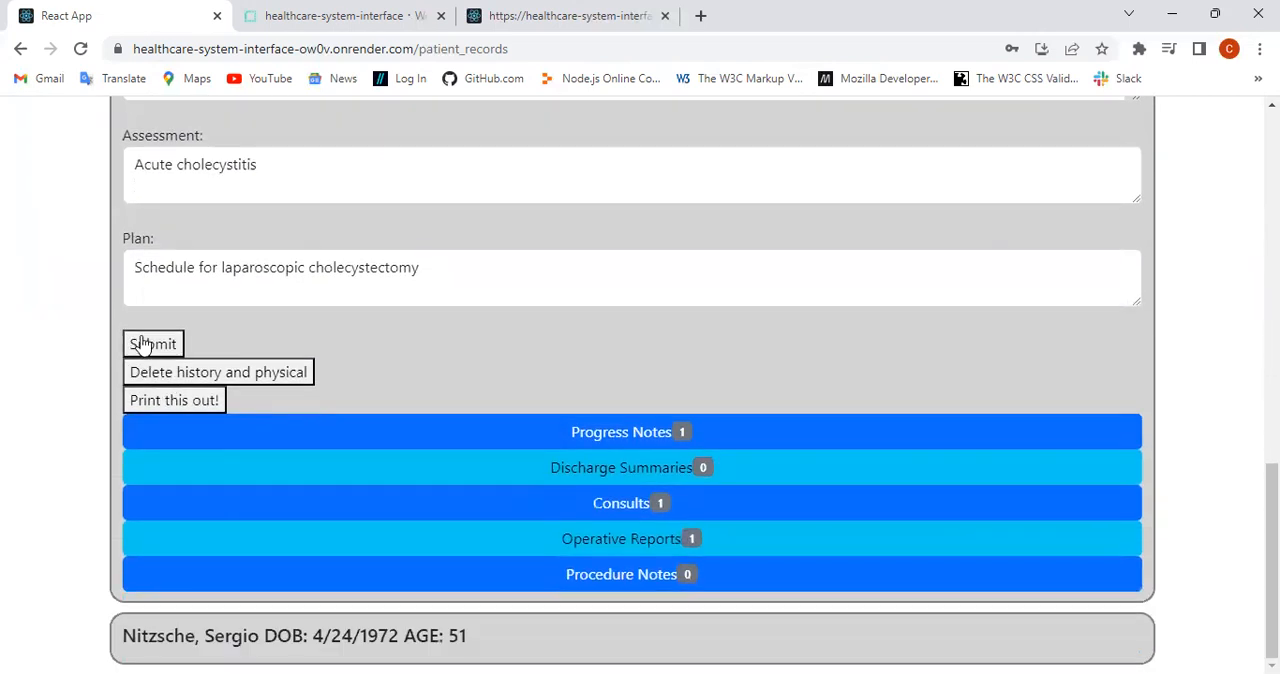
left_click(141, 344)
Step: Review the third patient's updated History and Physical and collapse the section
scroll(394, 289, "up", 7)
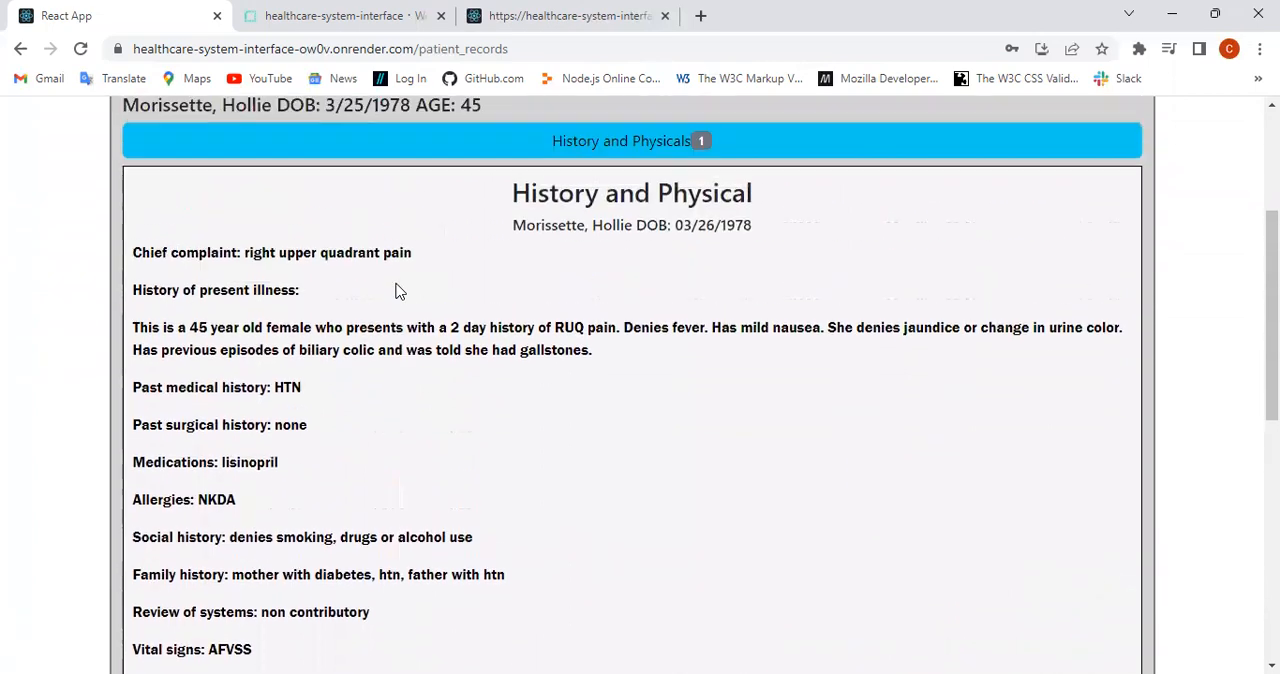
scroll(394, 346, "down", 3)
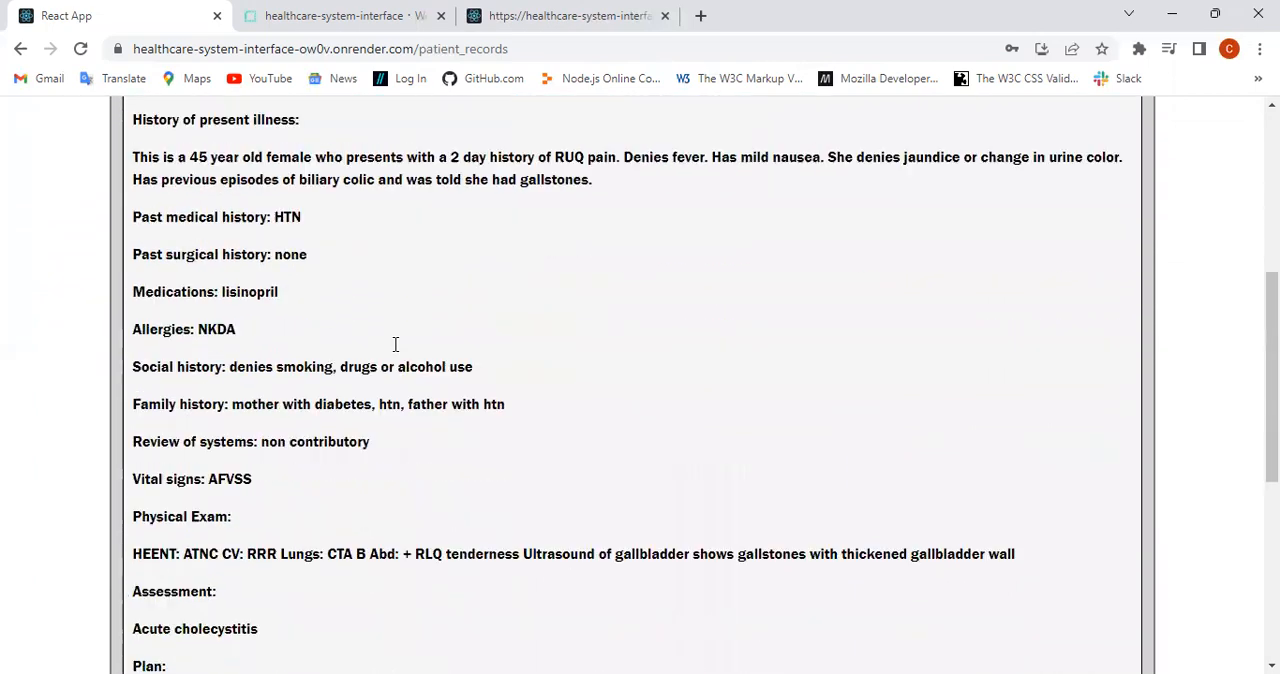
scroll(517, 283, "up", 3)
left_click(606, 148)
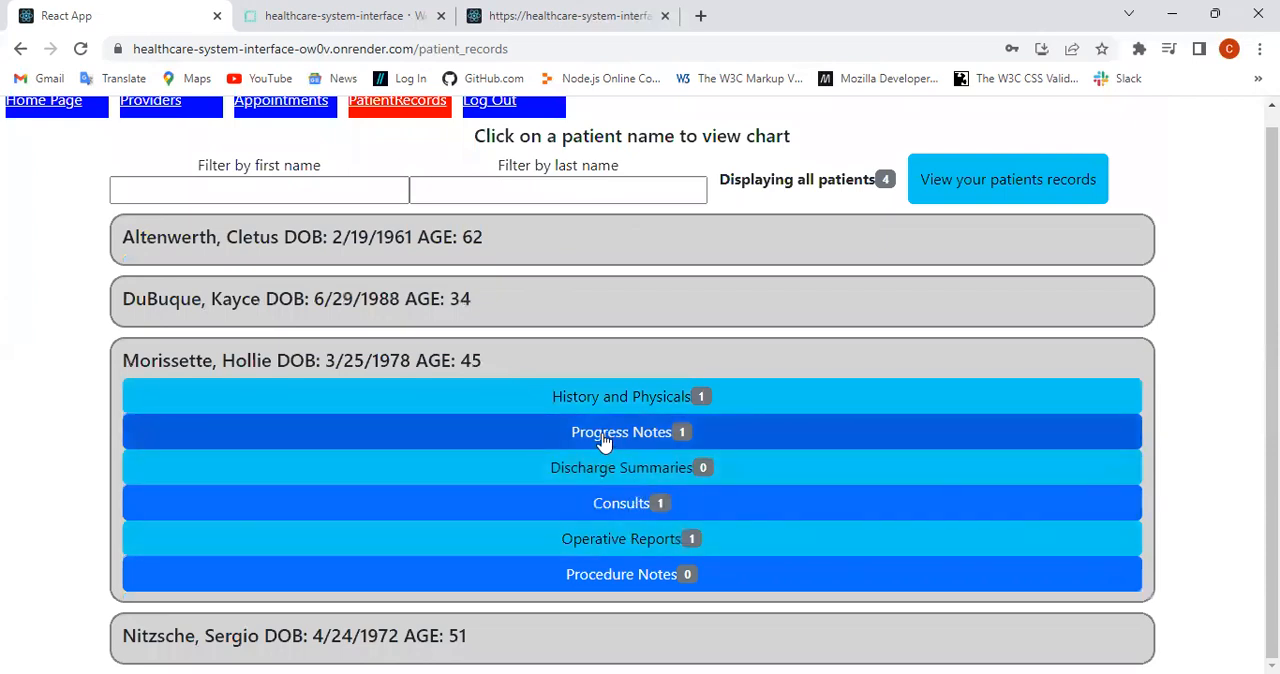
Step: Read through the third patient's Operative Report, and collapse the report and the chart
left_click(628, 545)
scroll(630, 545, "down", 10)
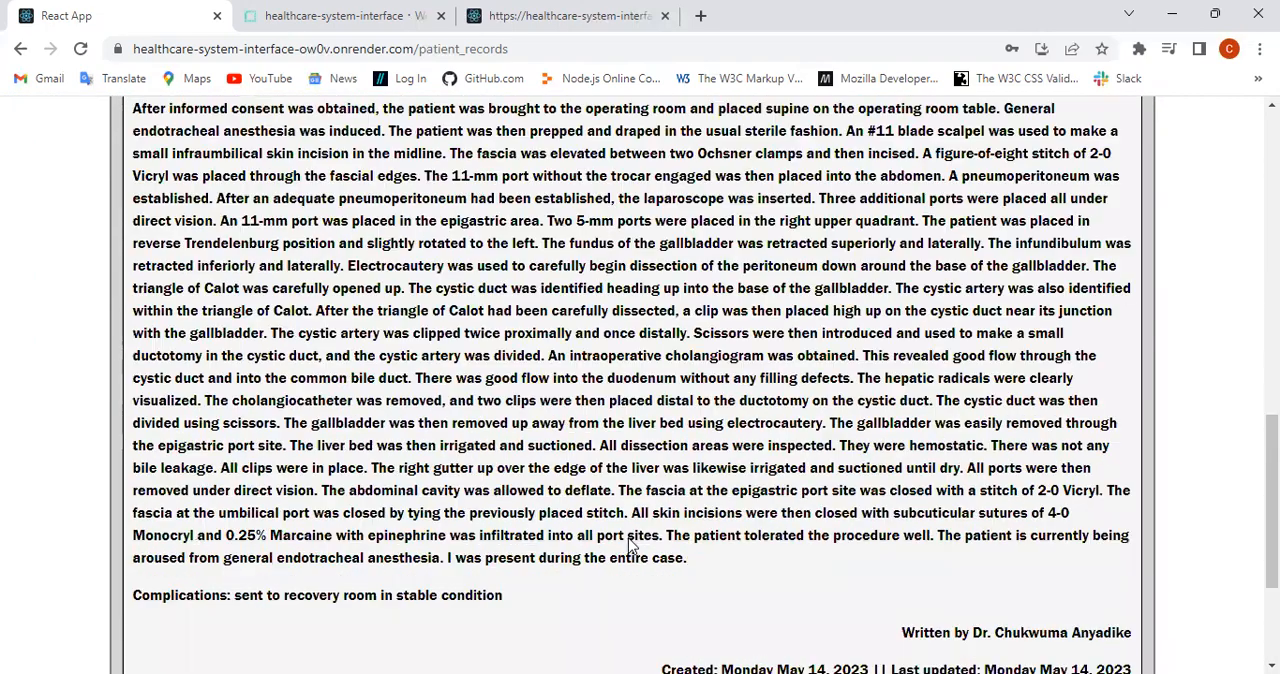
scroll(630, 545, "down", 1)
scroll(628, 545, "up", 5)
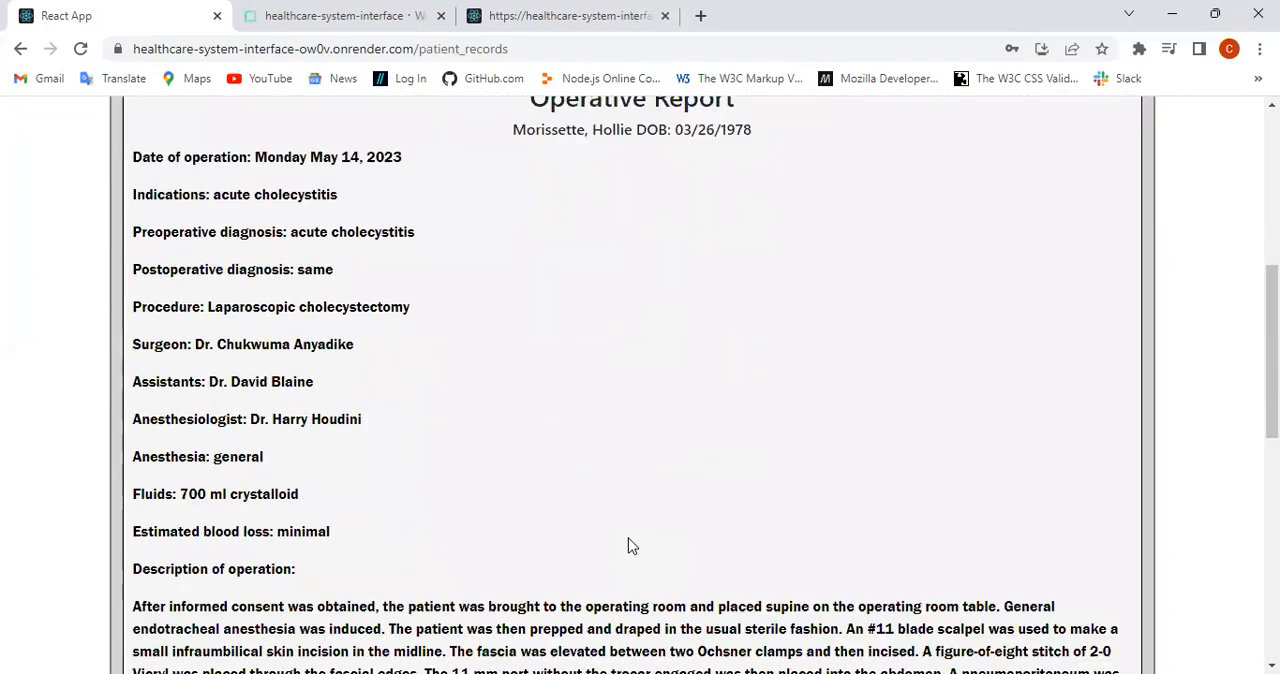
scroll(628, 543, "down", 3)
scroll(630, 545, "down", 3)
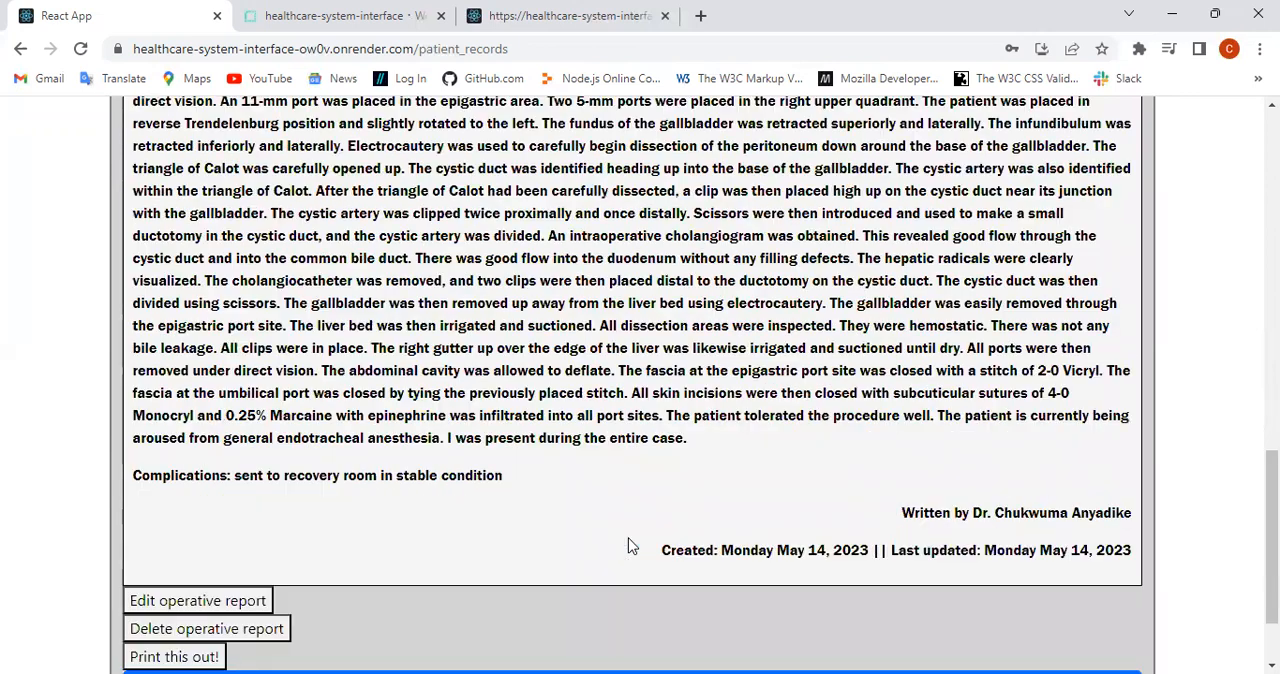
scroll(628, 543, "up", 9)
left_click(645, 358)
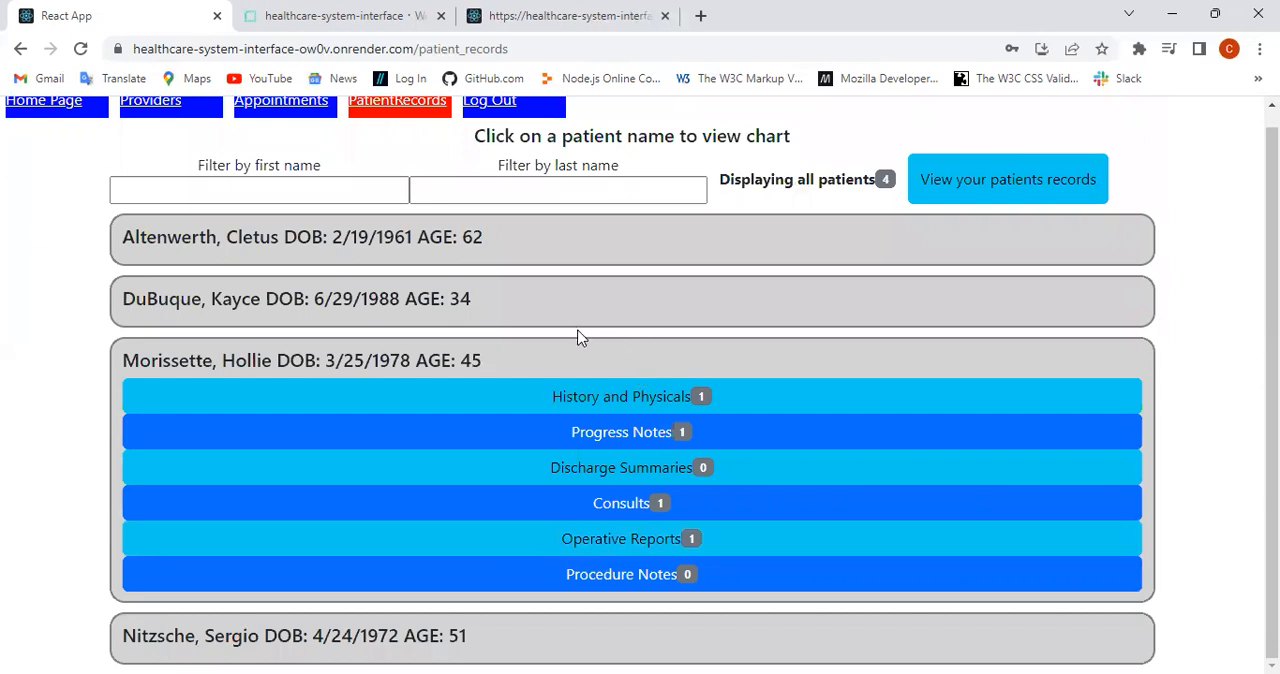
left_click(583, 366)
Step: Filter the patient list by the first patient's first name and by the second patient's last name, clearing each filter
left_click(279, 209)
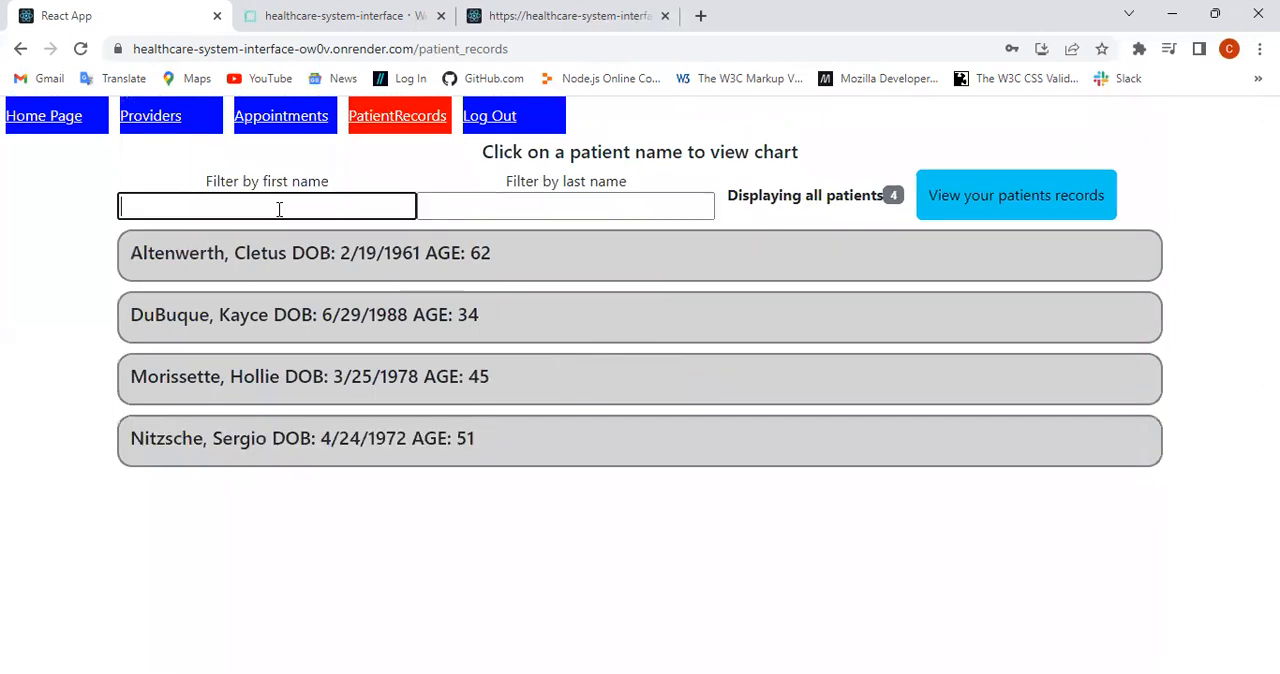
type("cle")
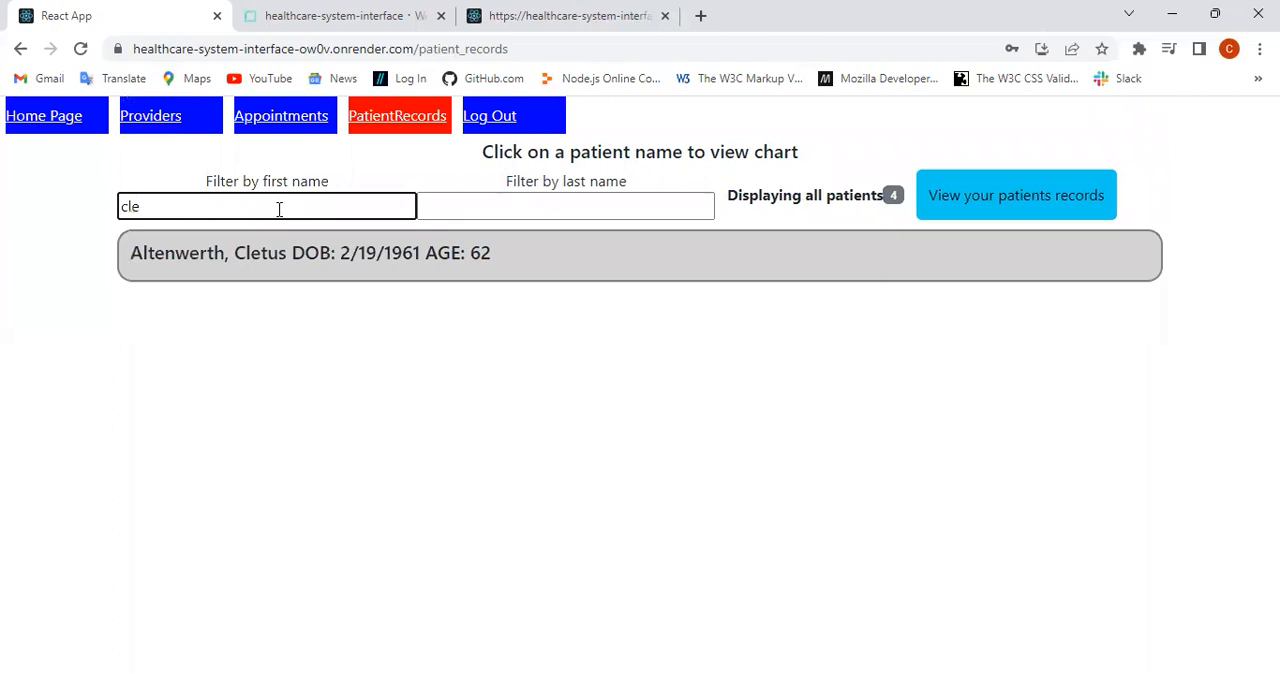
key("BackSpace")
key("BackSpace")
key("BackSpace")
left_click(483, 195)
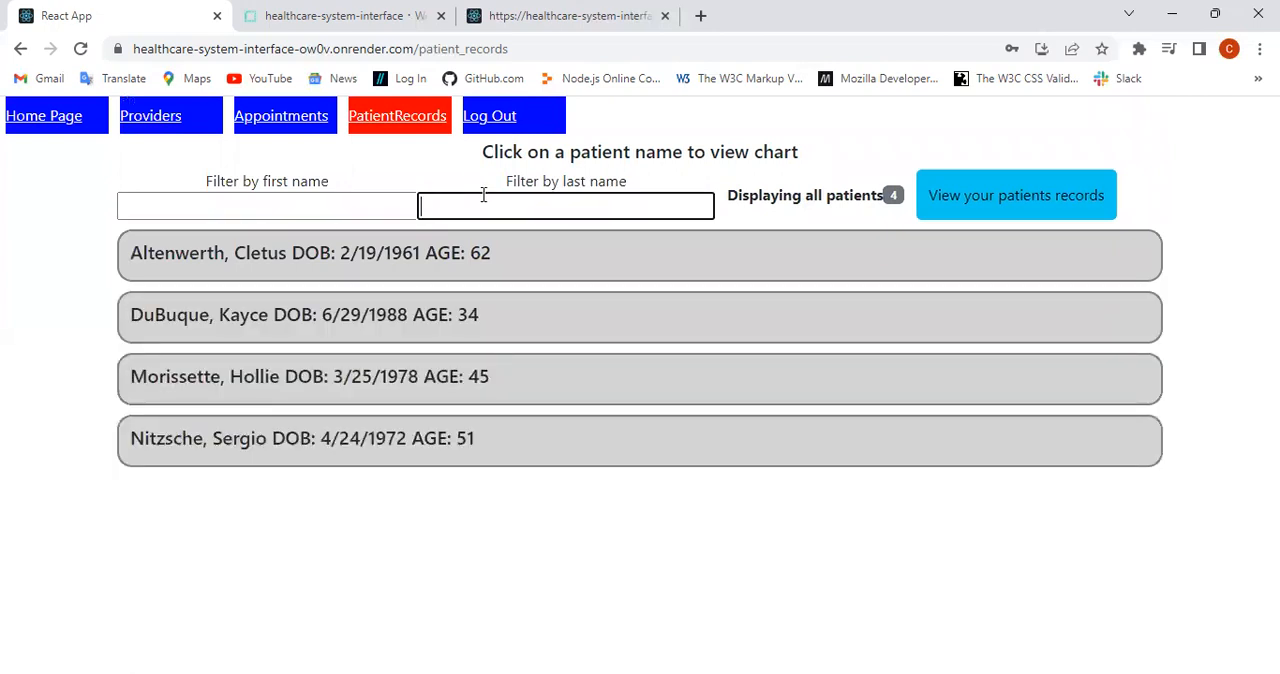
type("du")
key("BackSpace")
key("BackSpace")
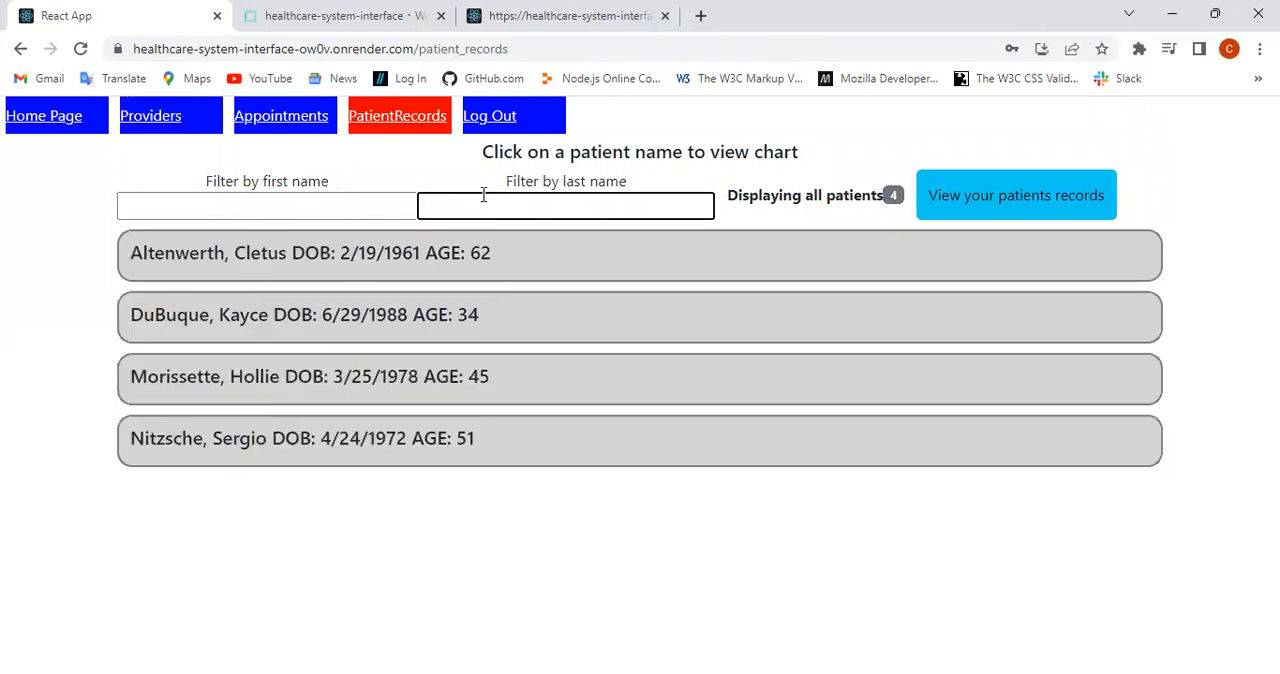
Step: Show only the provider's own patients' records and switch back to all patients' records
left_click(1008, 200)
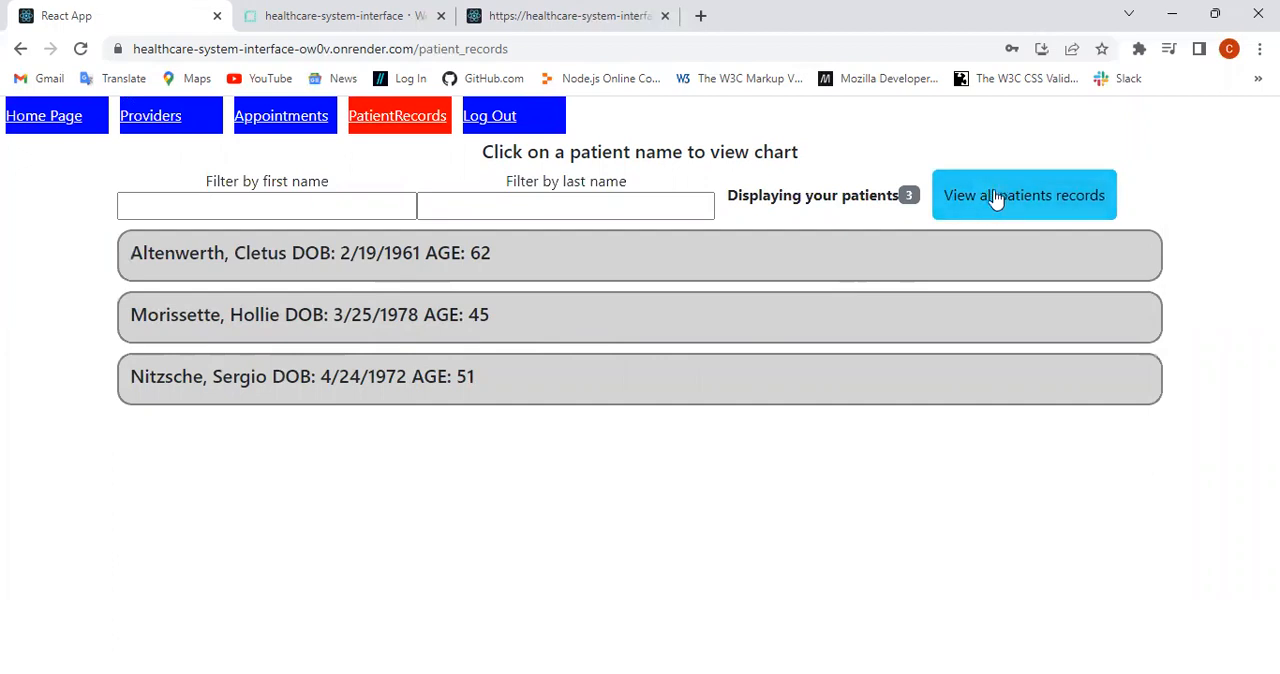
left_click(1010, 200)
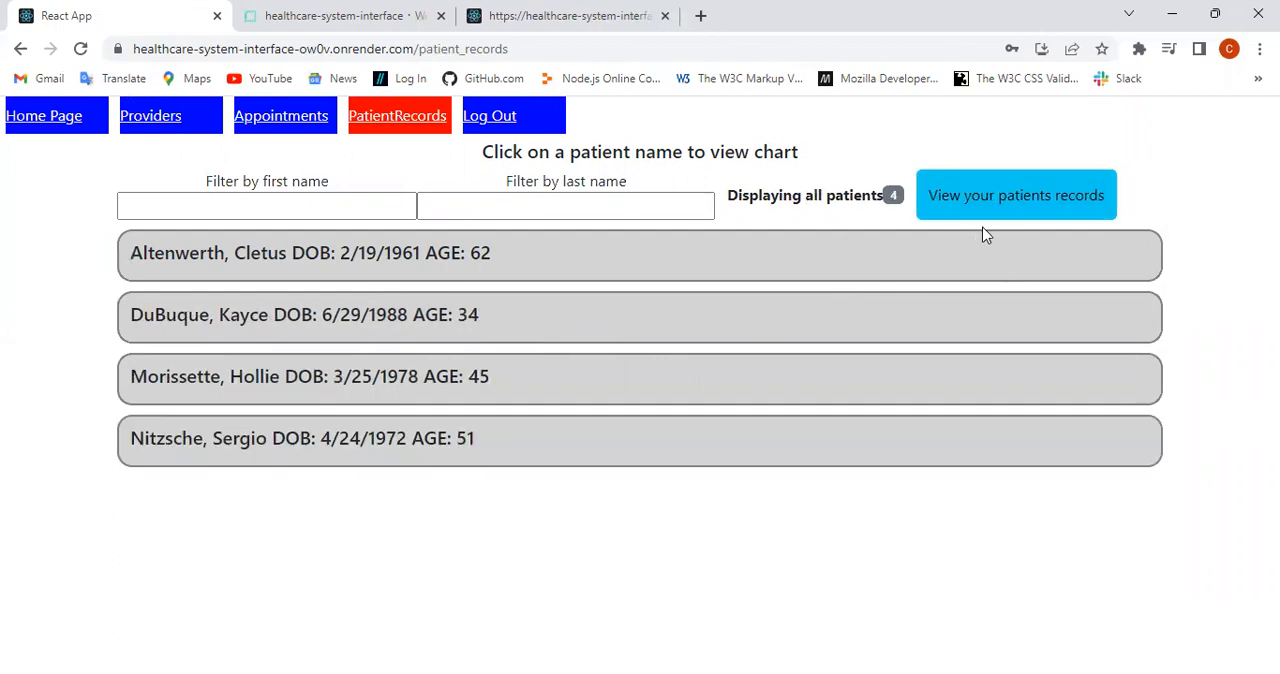
Step: Go to the Appointments page and open the form for adding a new patient
left_click(272, 119)
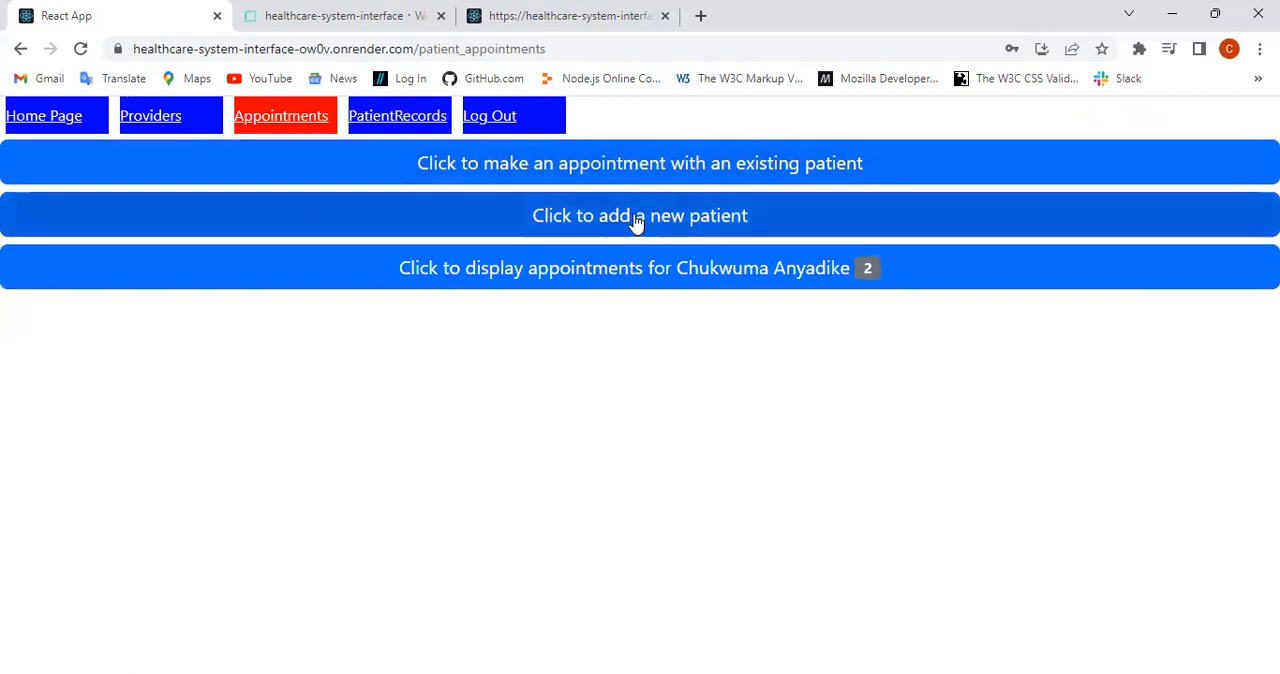
left_click(636, 220)
scroll(640, 260, "down", 1)
Step: Enter the new patient's first, middle and last name using the saved suggestions
left_click(212, 285)
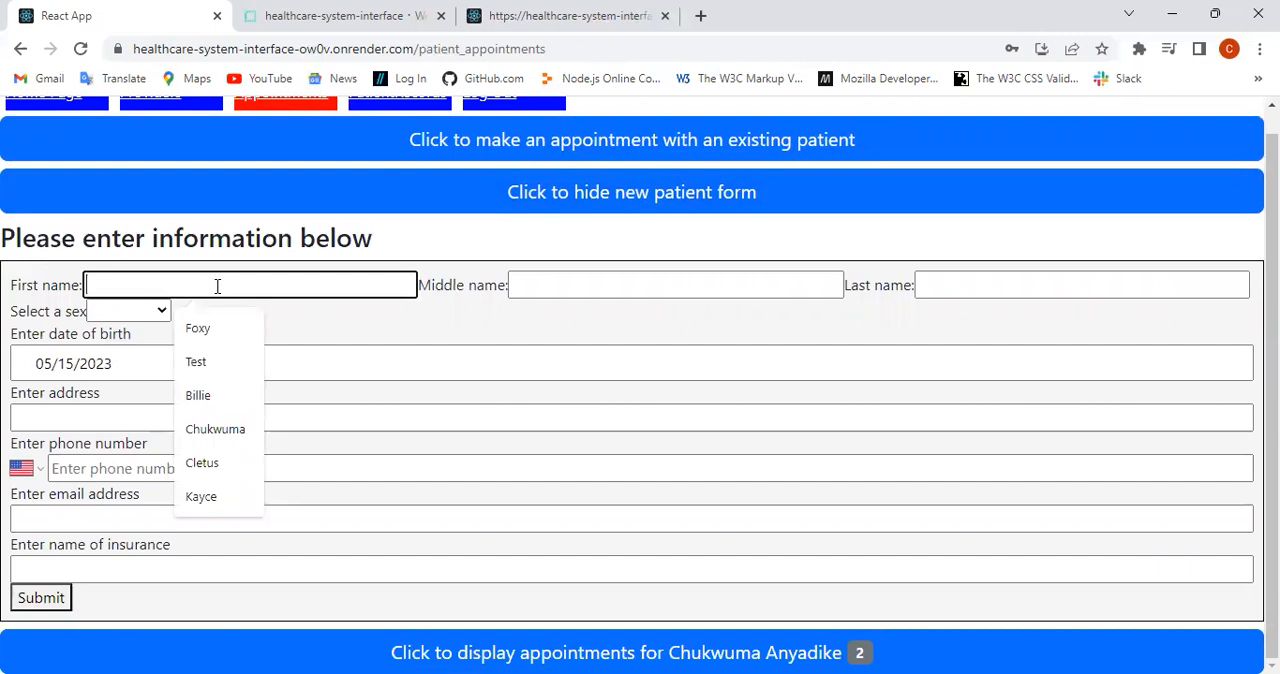
type("David")
left_click(208, 328)
left_click(527, 281)
type("Bruce")
left_click(640, 323)
left_click(957, 286)
type("B")
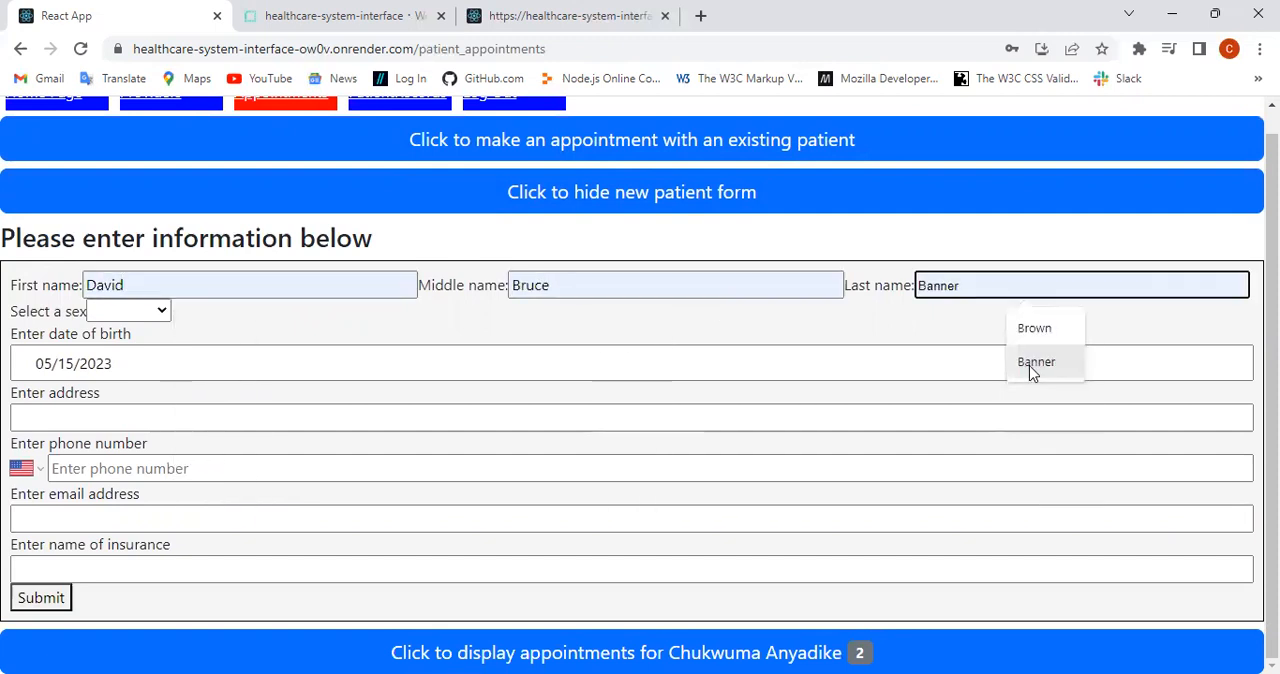
left_click(1031, 362)
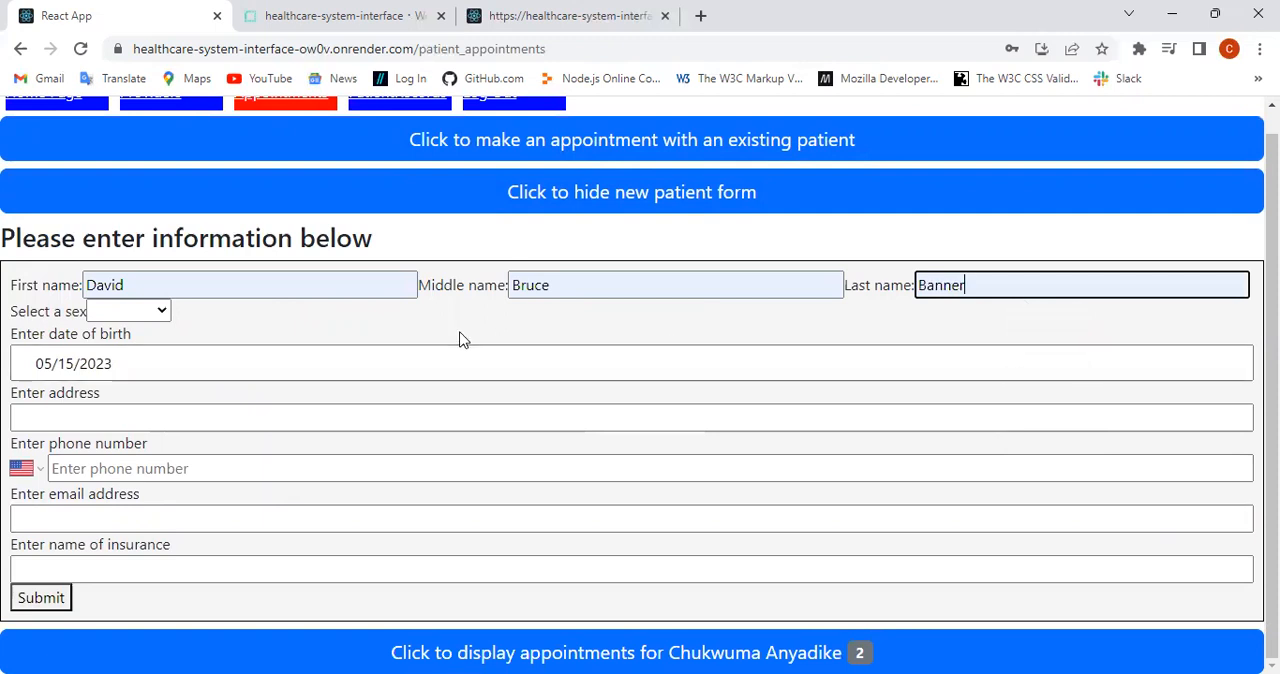
Step: Set the new patient's sex to M and enter the date of birth
left_click(168, 317)
left_click(125, 355)
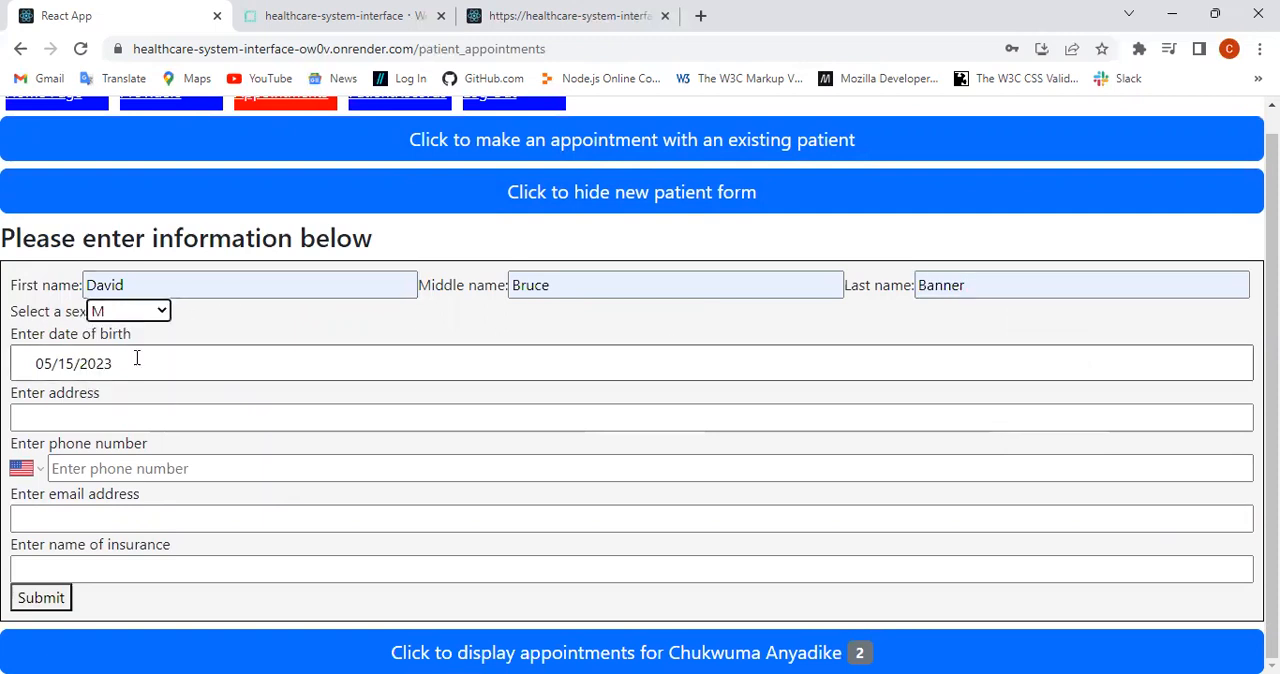
left_click(50, 365)
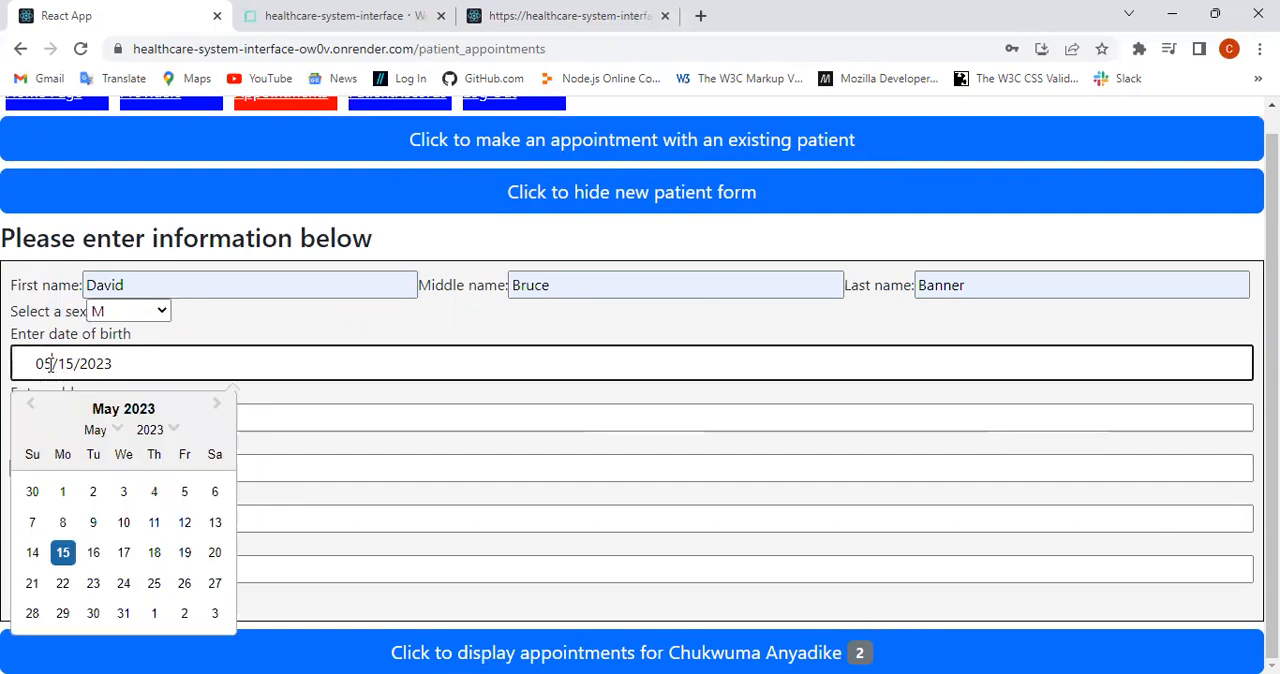
key("Down")
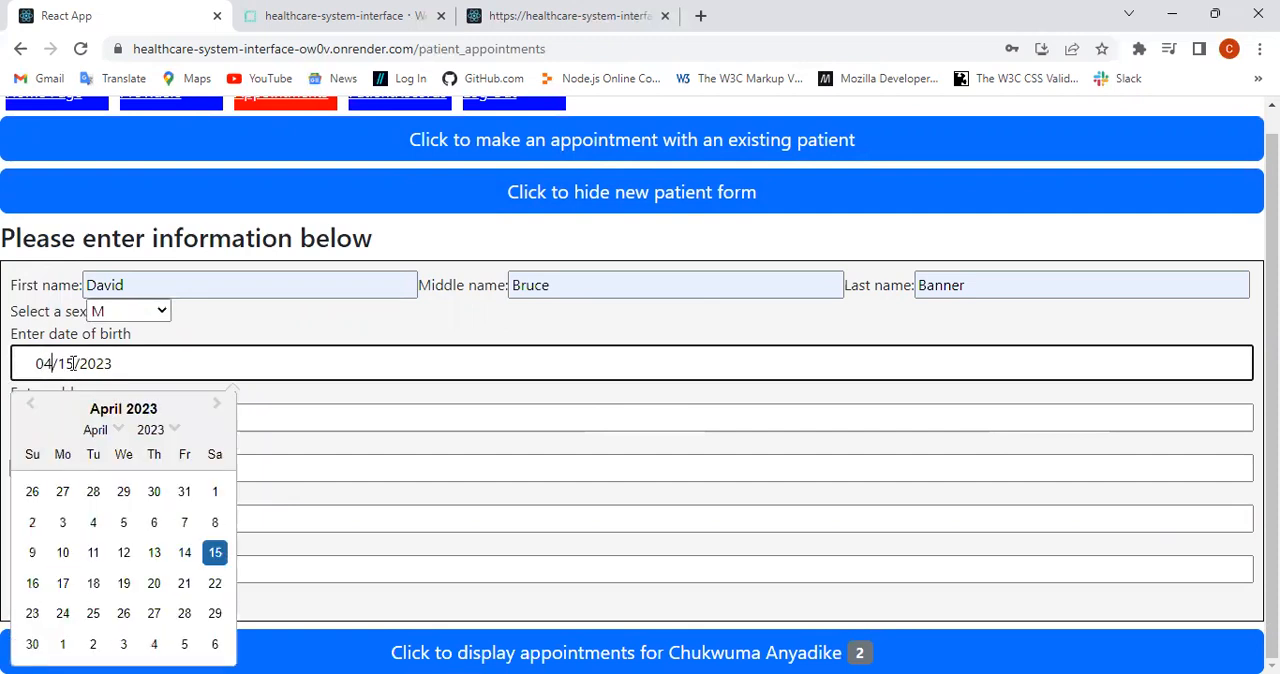
key("BackSpace")
key("BackSpace")
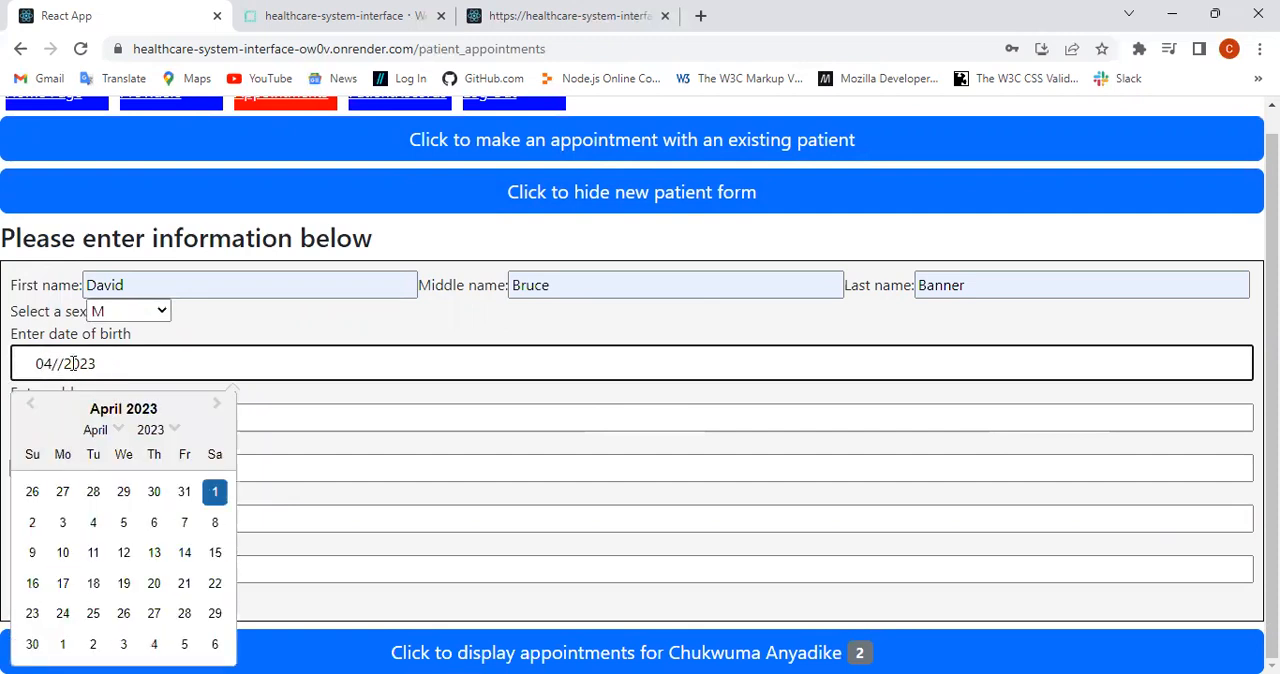
type("9")
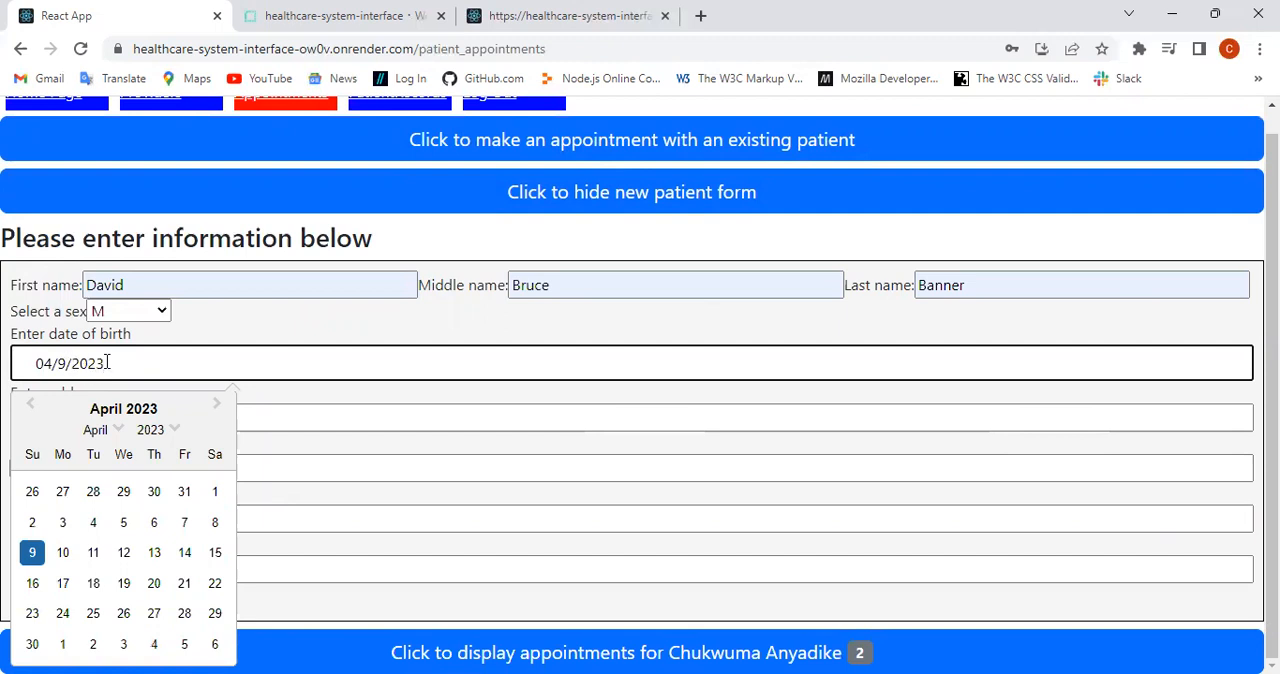
key("BackSpace")
key("BackSpace")
key("BackSpace")
key("BackSpace")
type("19")
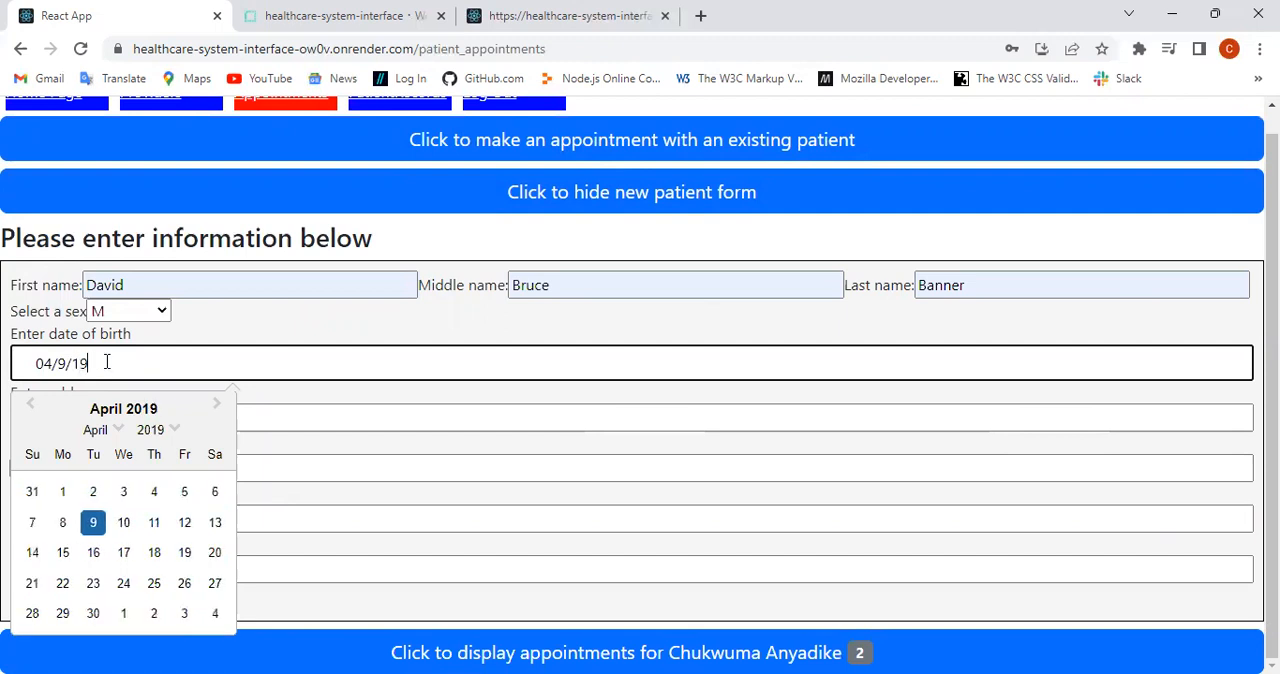
type("70")
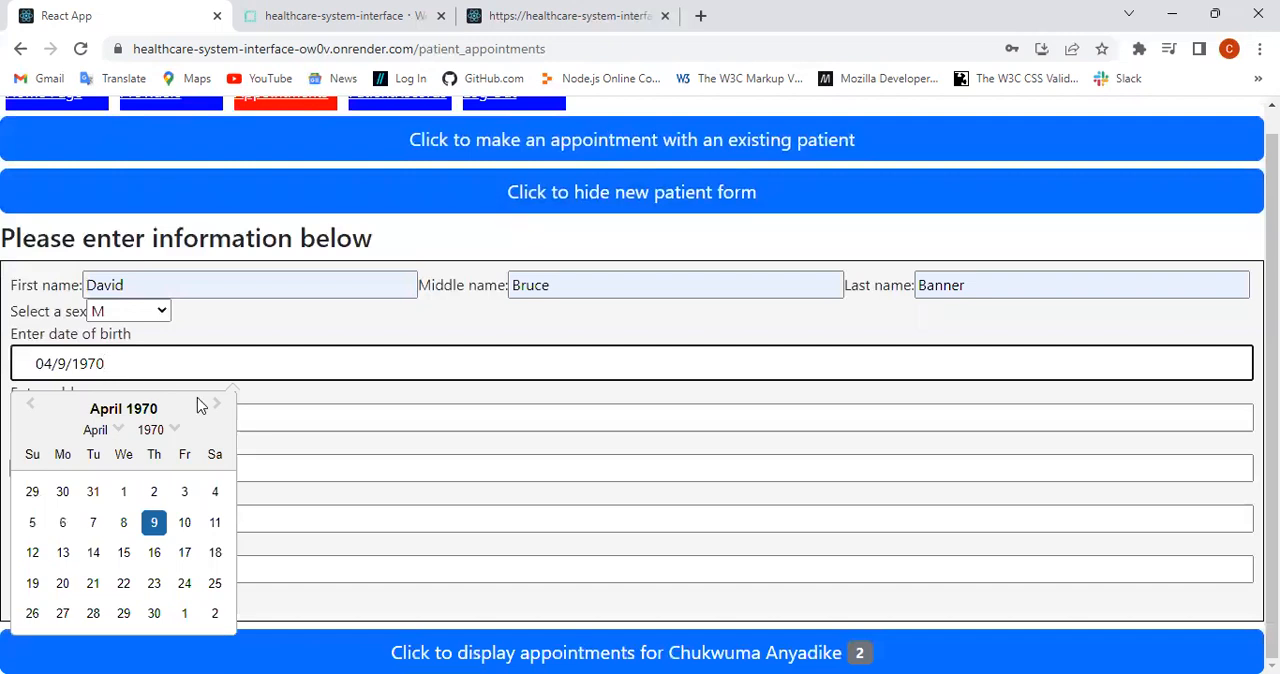
left_click(343, 406)
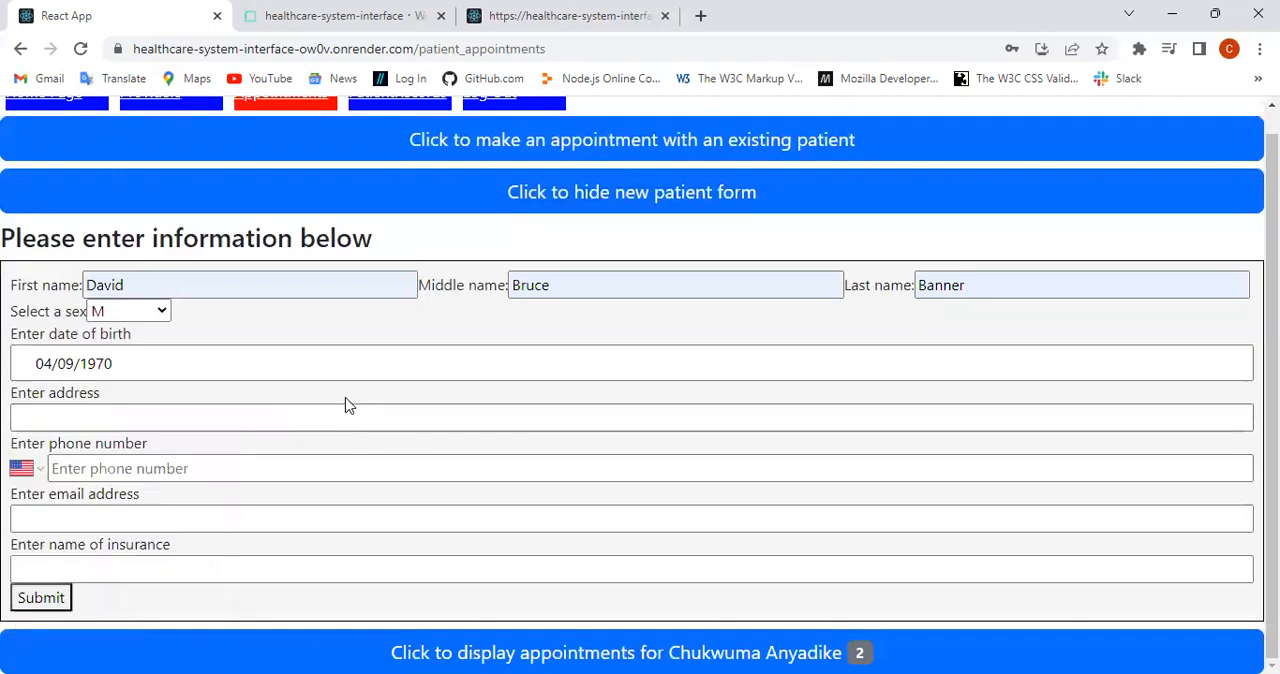
Step: Enter the new patient's street address with city and state
left_click(86, 407)
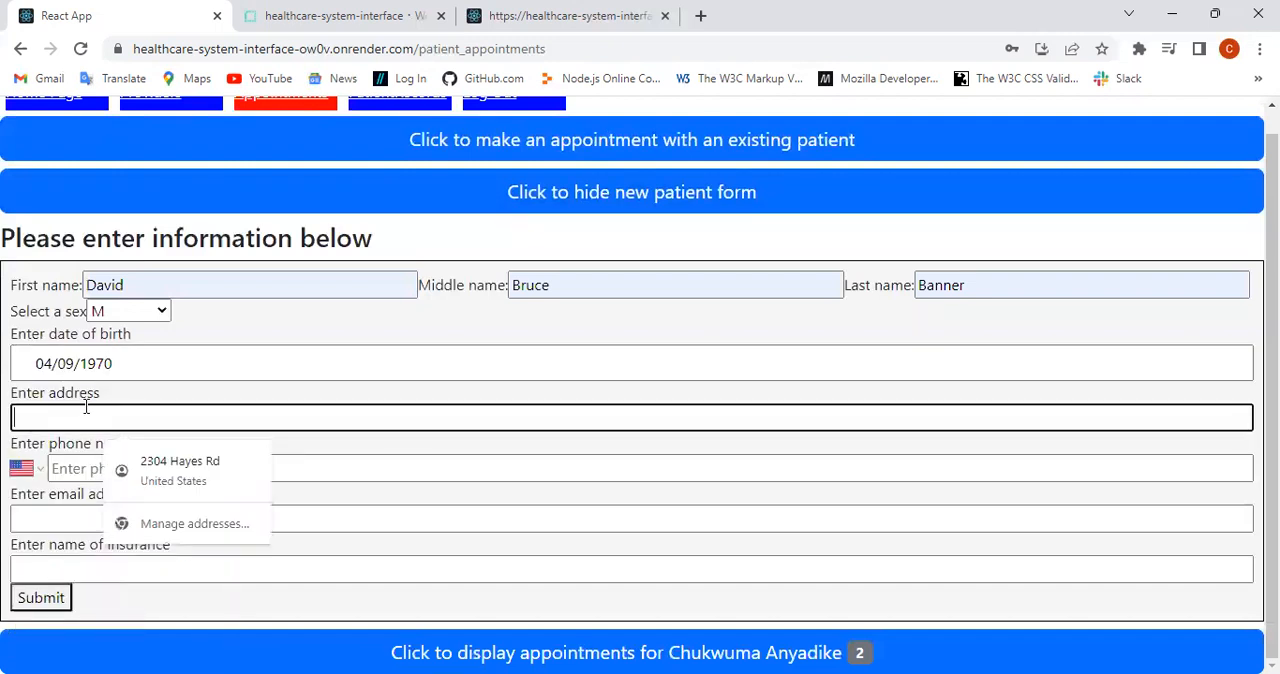
type("19")
key("Tab")
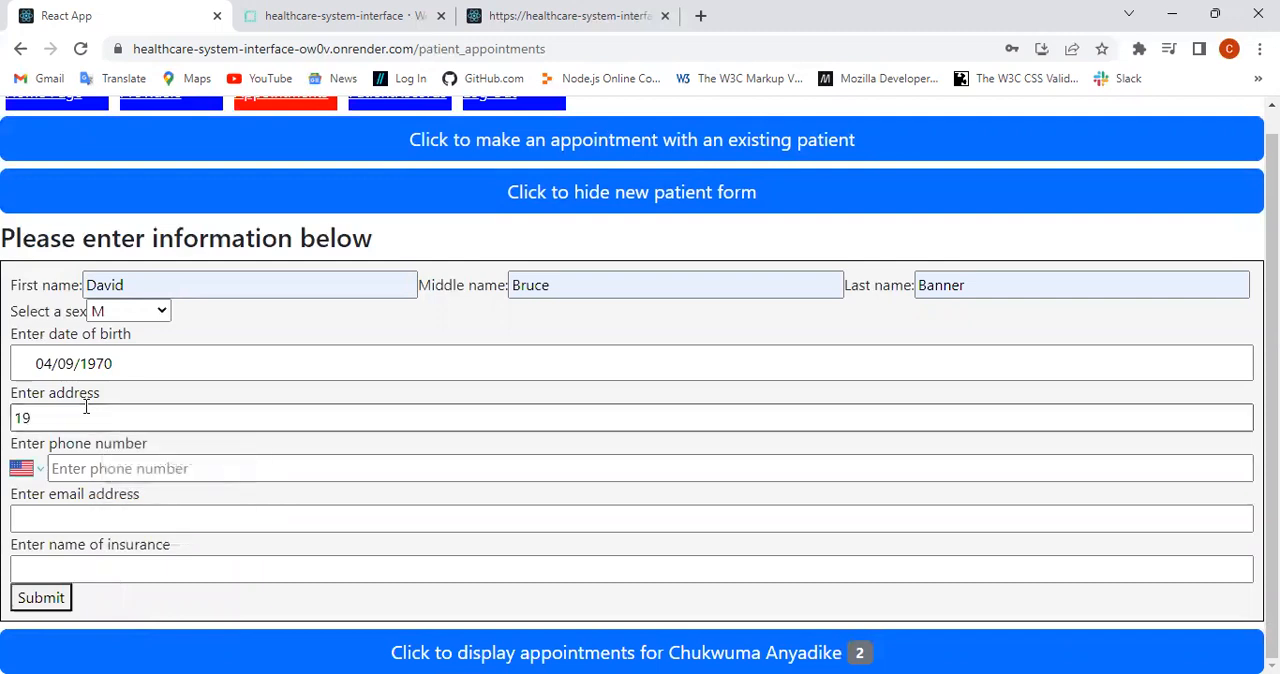
left_click(94, 411)
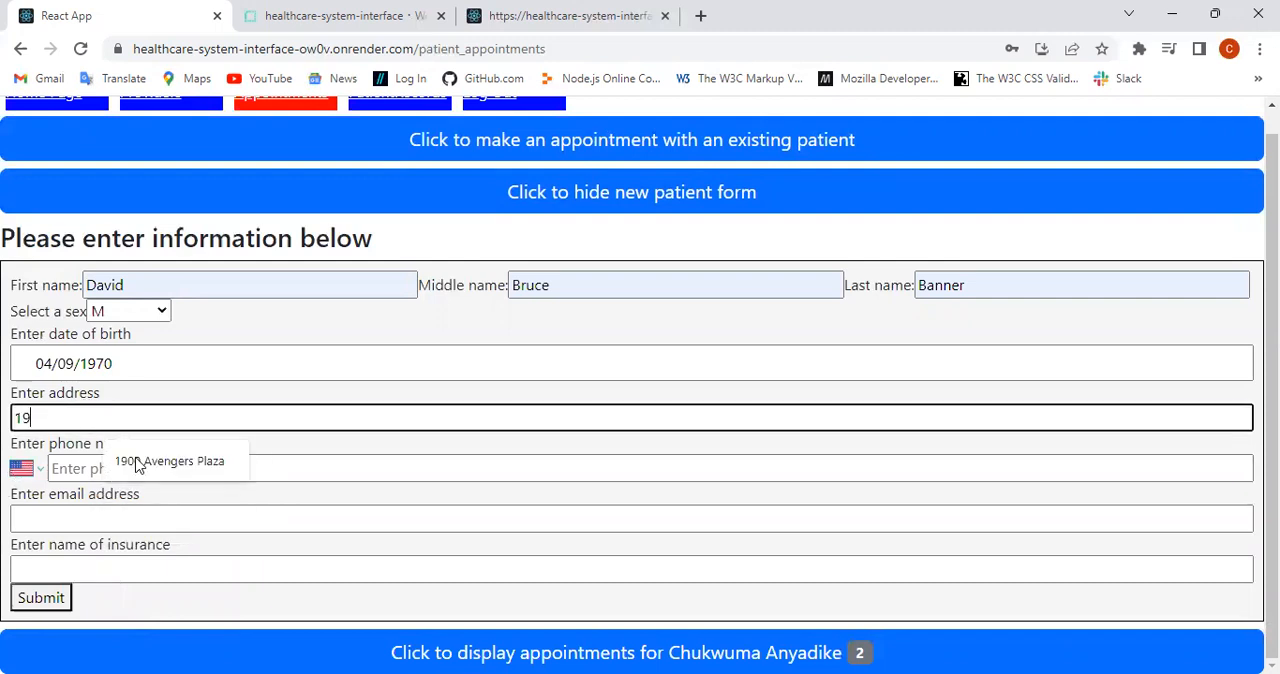
left_click(145, 461)
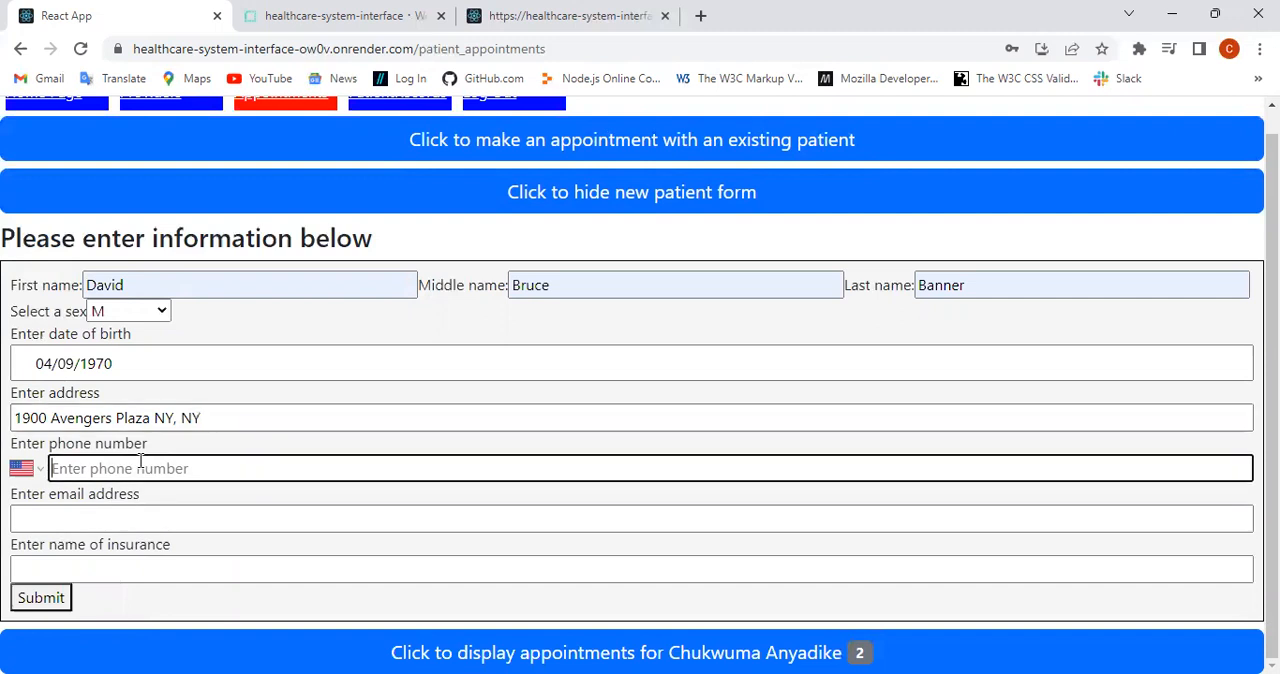
Step: Fill in the new patient's email address, set the insurance to Met Life and submit the new patient form
left_click(148, 516)
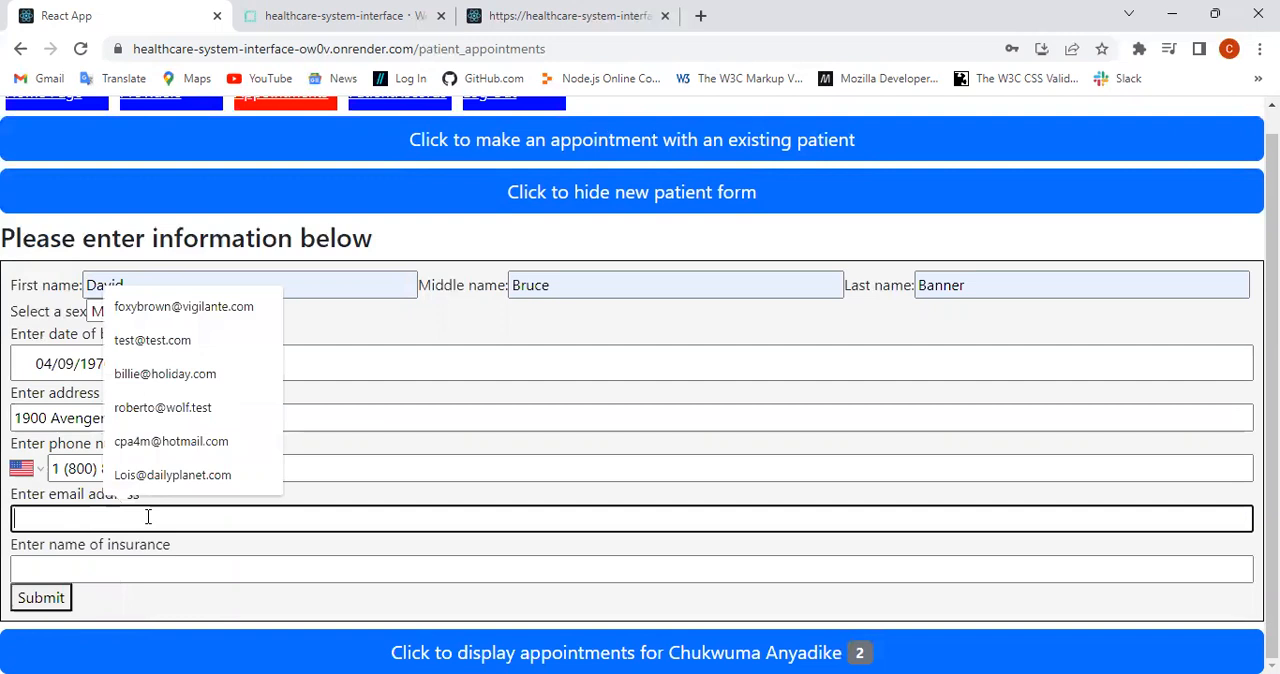
type("b")
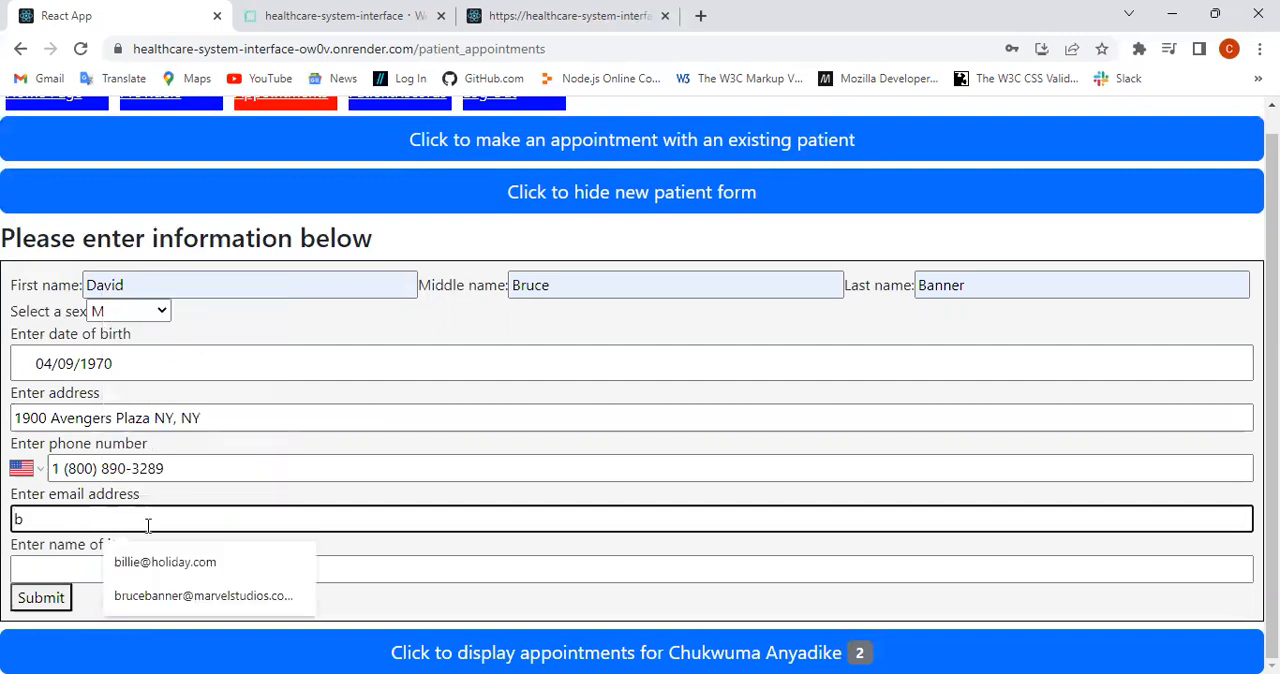
left_click(149, 591)
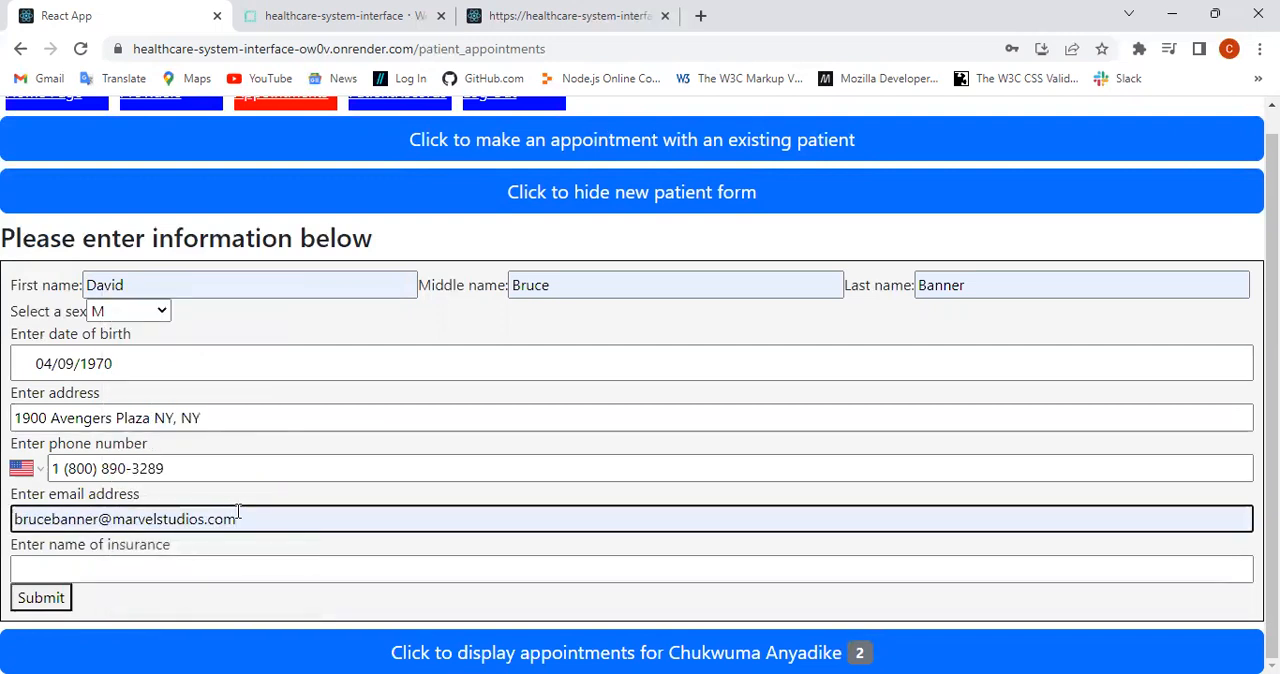
left_click(170, 562)
left_click(150, 392)
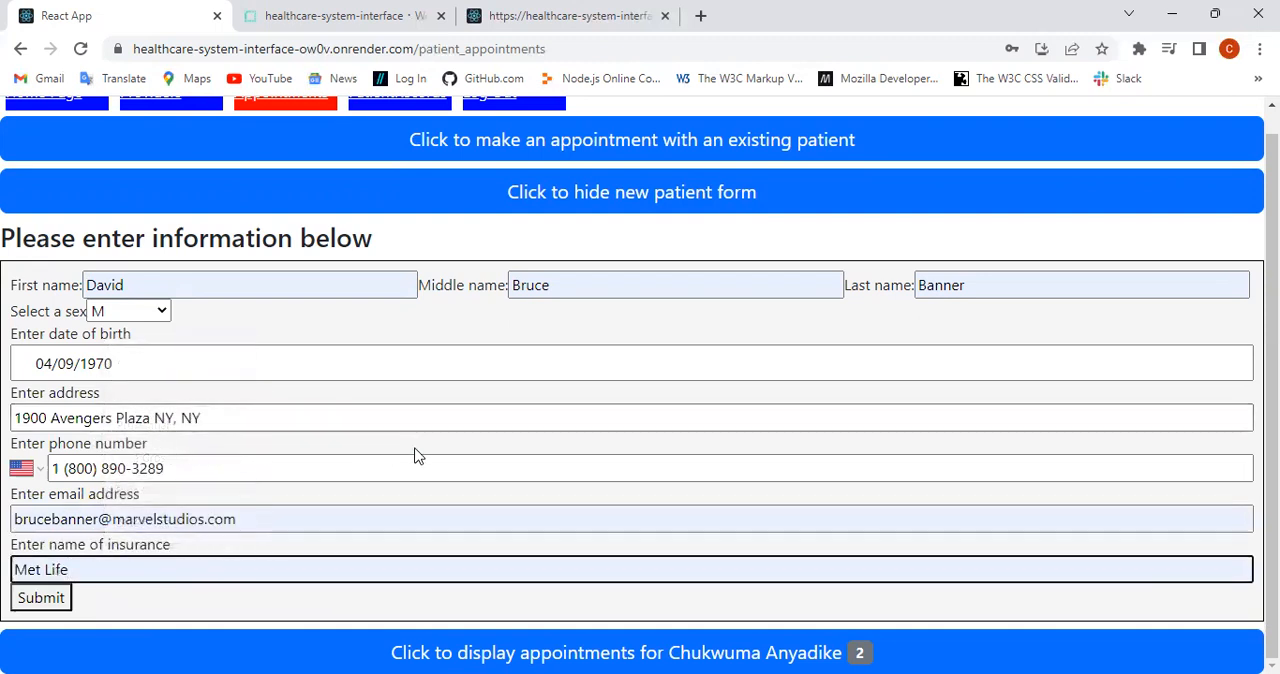
left_click(42, 600)
Step: Upload the image file bearing the patient's middle and last name to the new patient's profile
scroll(640, 520, "down", 2)
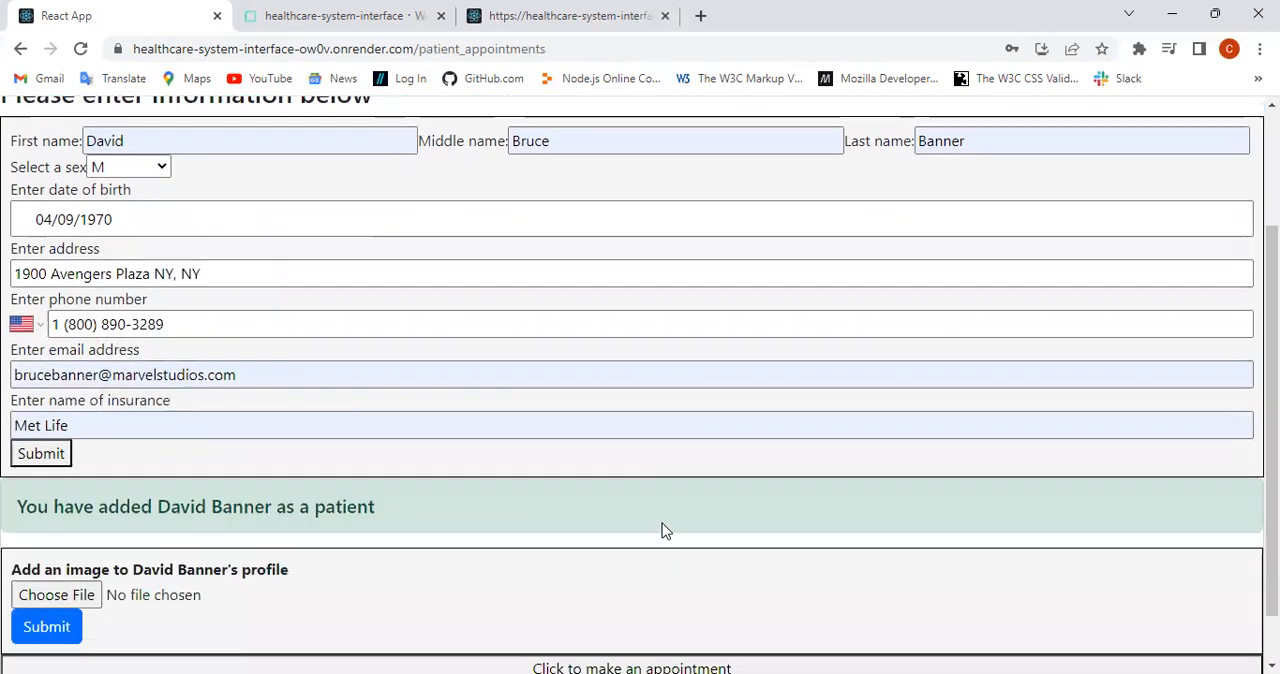
scroll(662, 529, "down", 1)
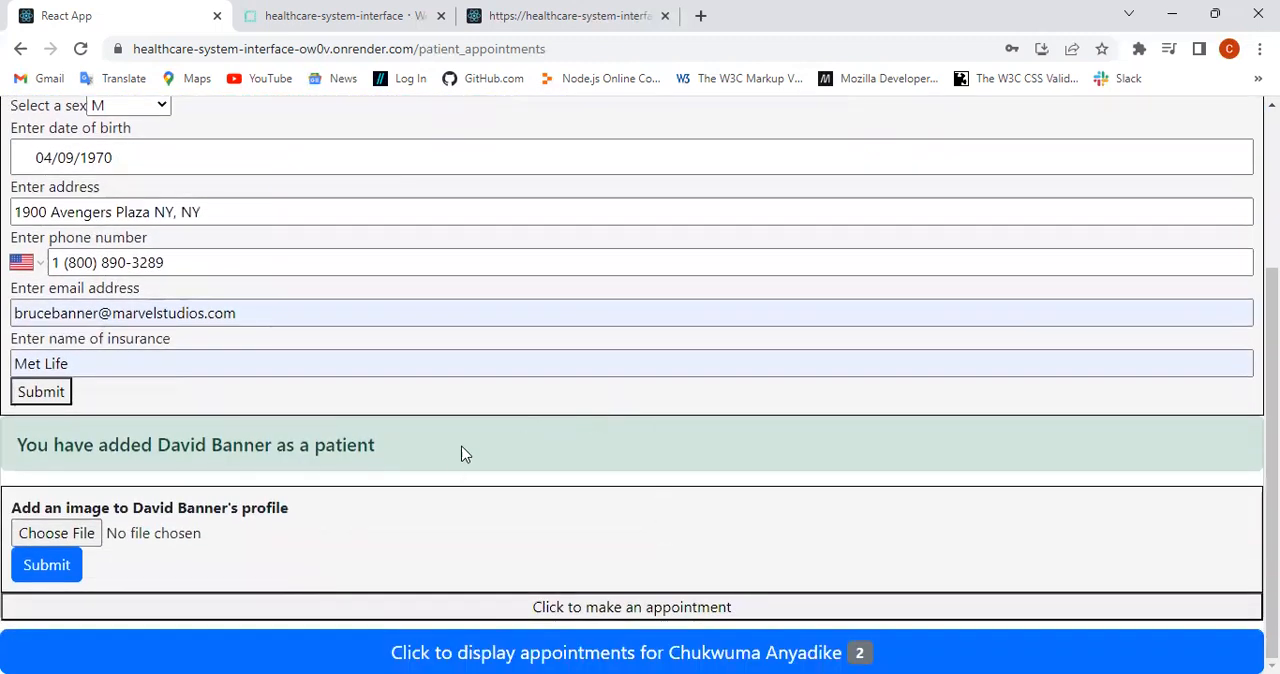
left_click(55, 535)
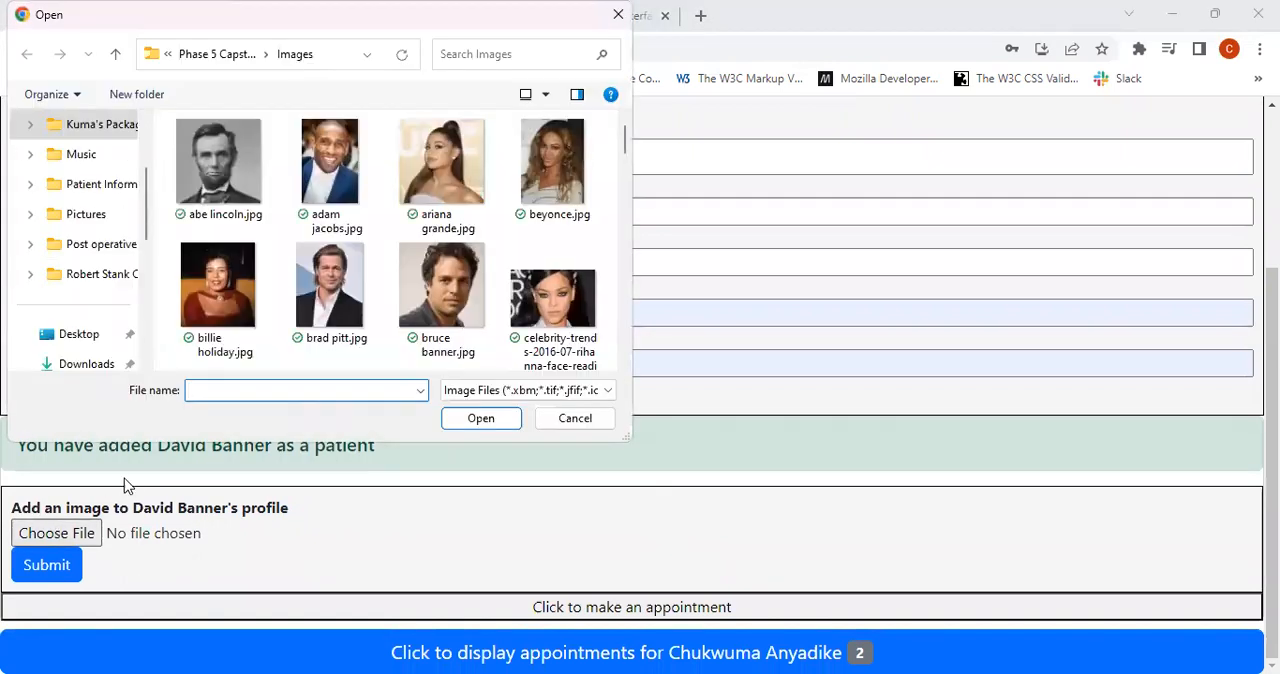
left_click(442, 295)
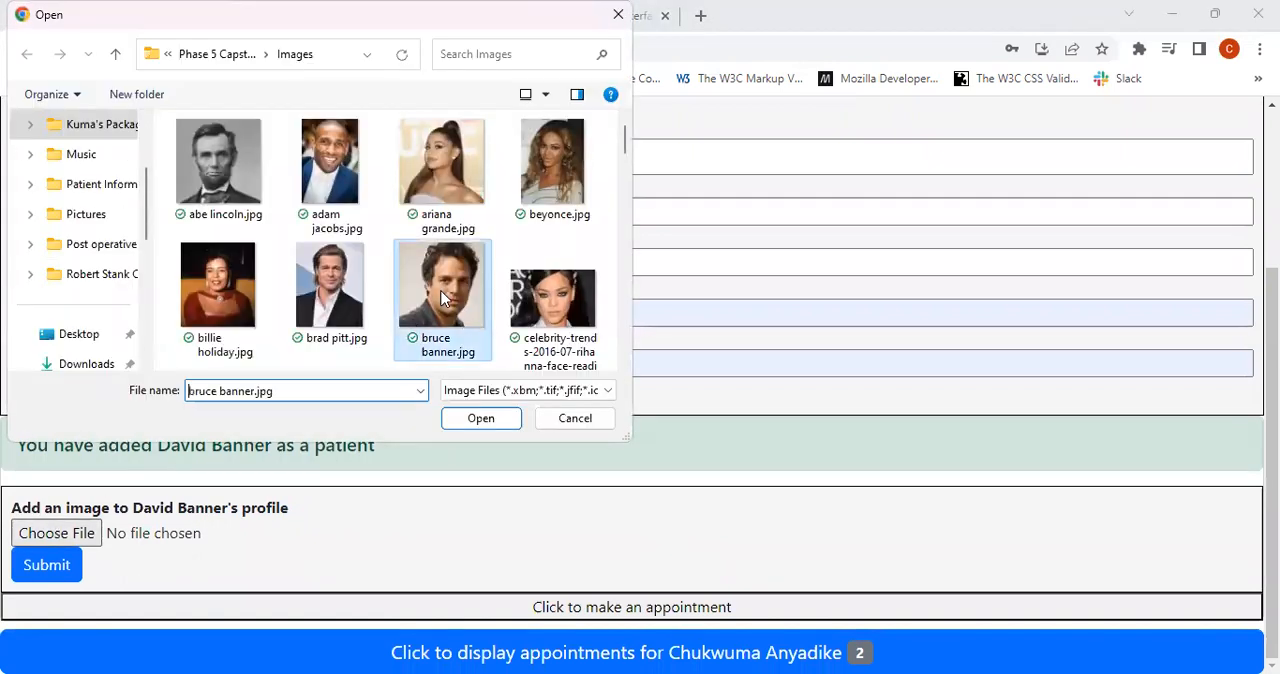
left_click(480, 419)
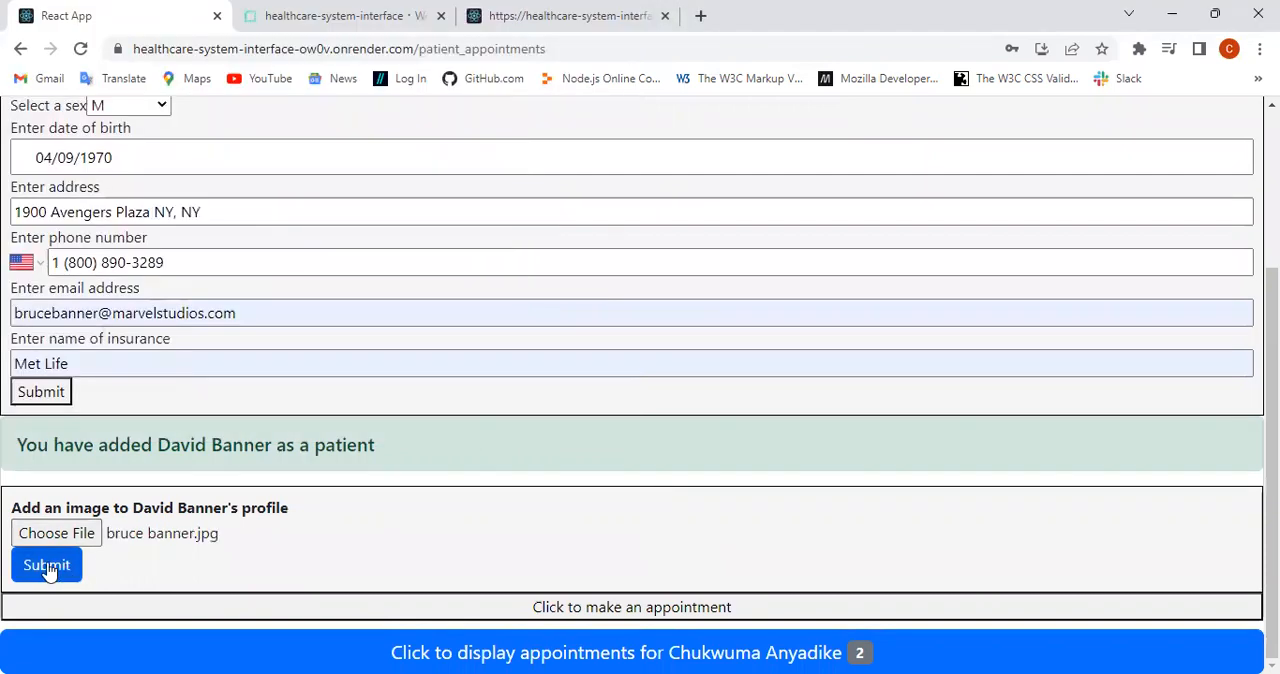
left_click(47, 566)
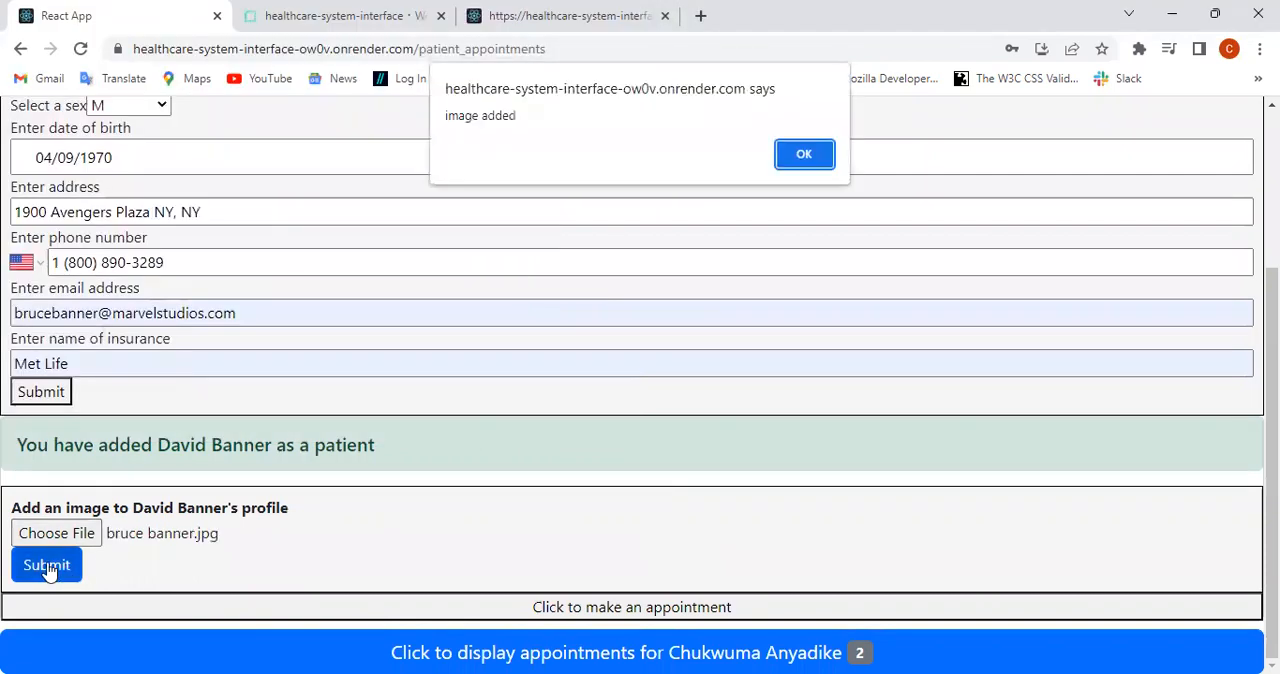
left_click(804, 158)
Step: Open the appointment form for the newly added patient and set the appointment type to Outpatient: New Visit
left_click(651, 604)
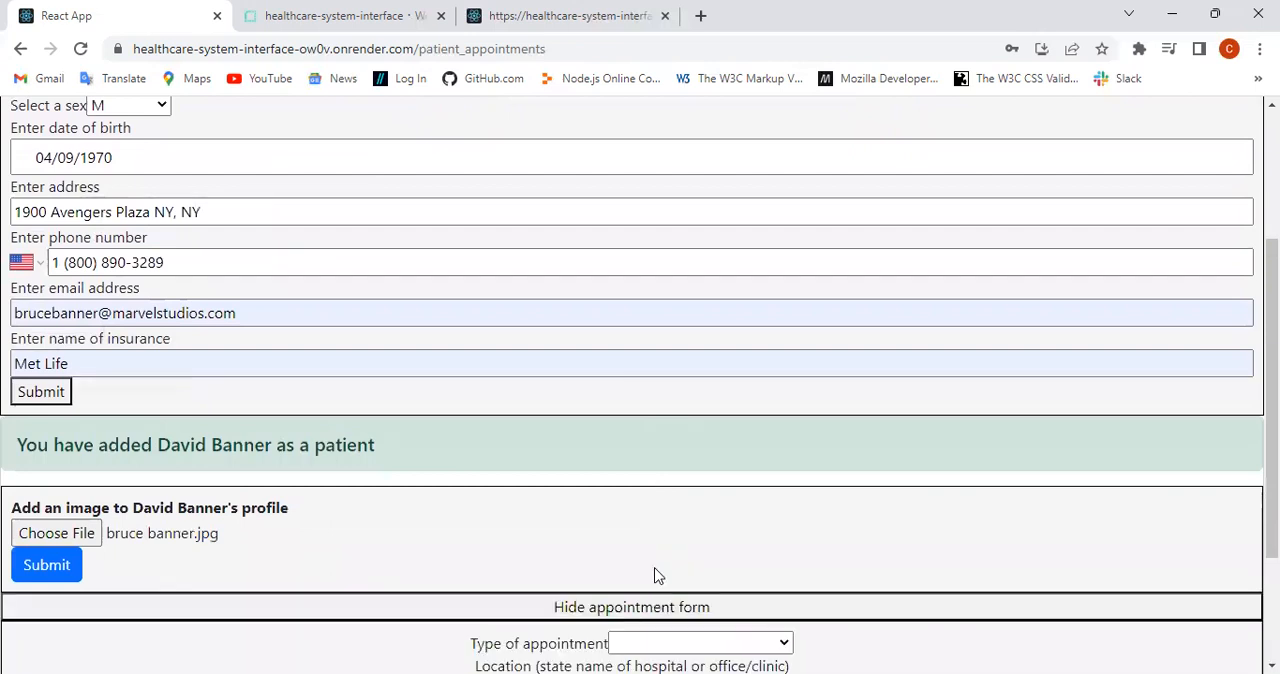
scroll(697, 466, "down", 2)
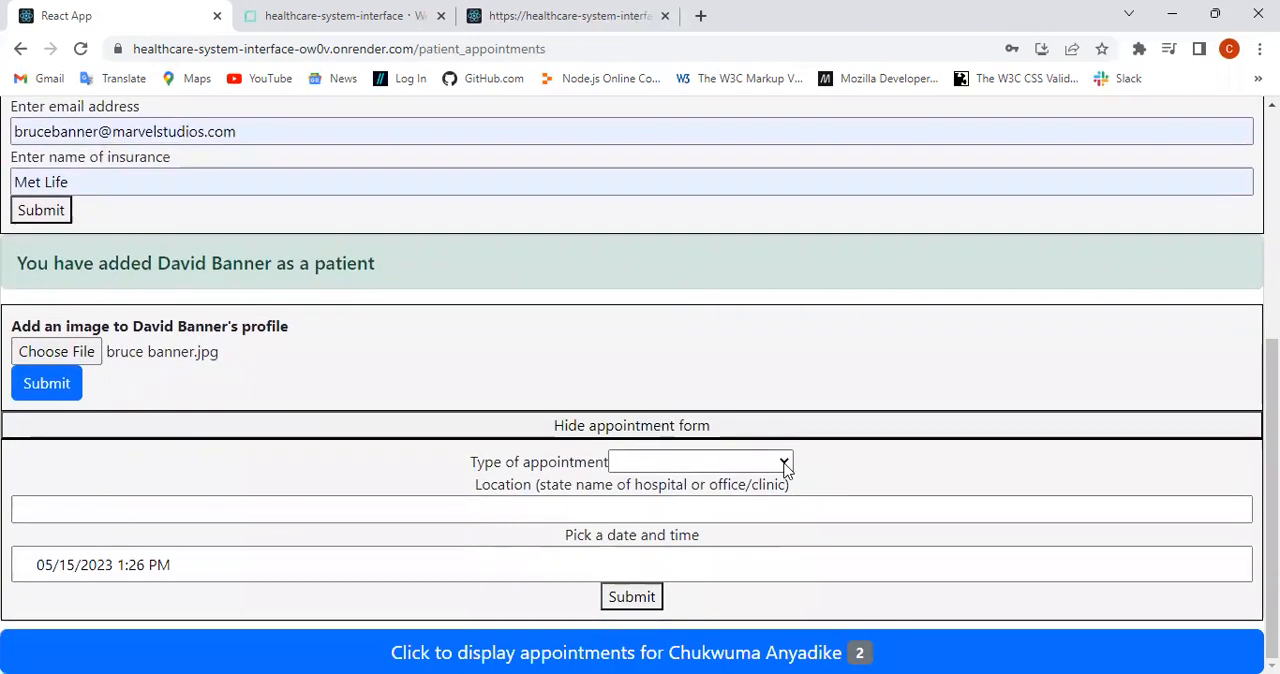
left_click(785, 465)
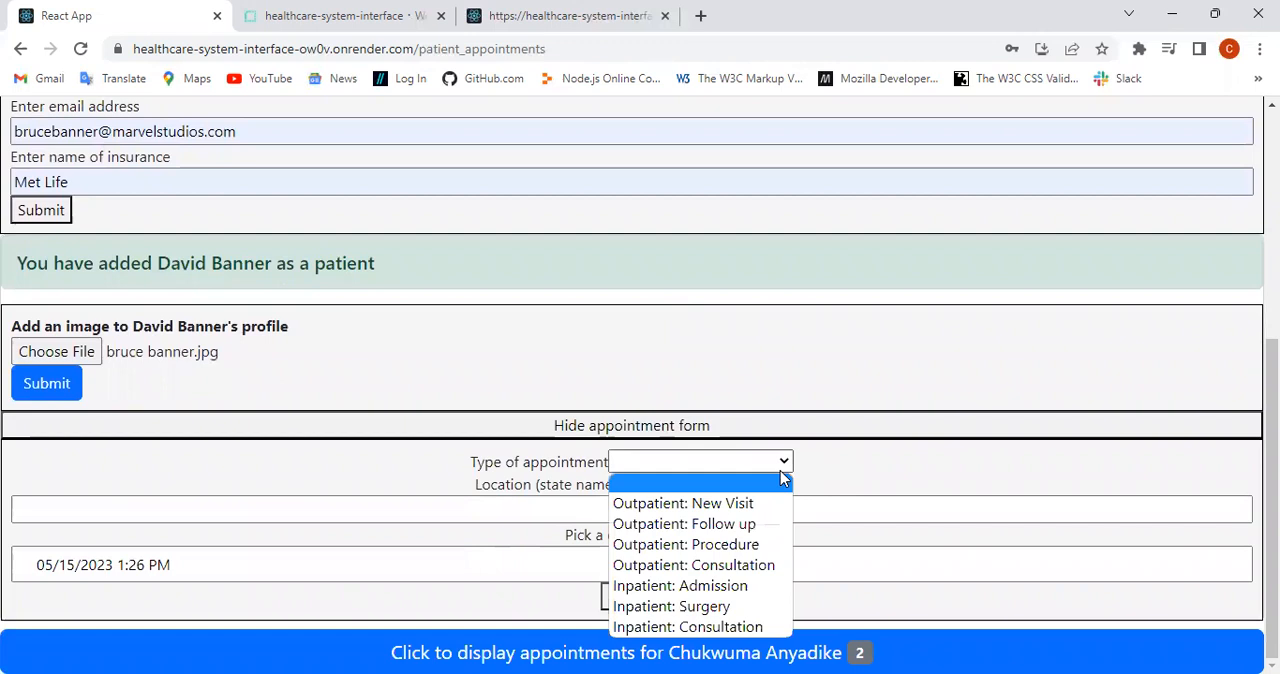
left_click(750, 503)
Step: Enter Marvel Studios Healthcare Center as the location of the new patient's appointment
left_click(527, 511)
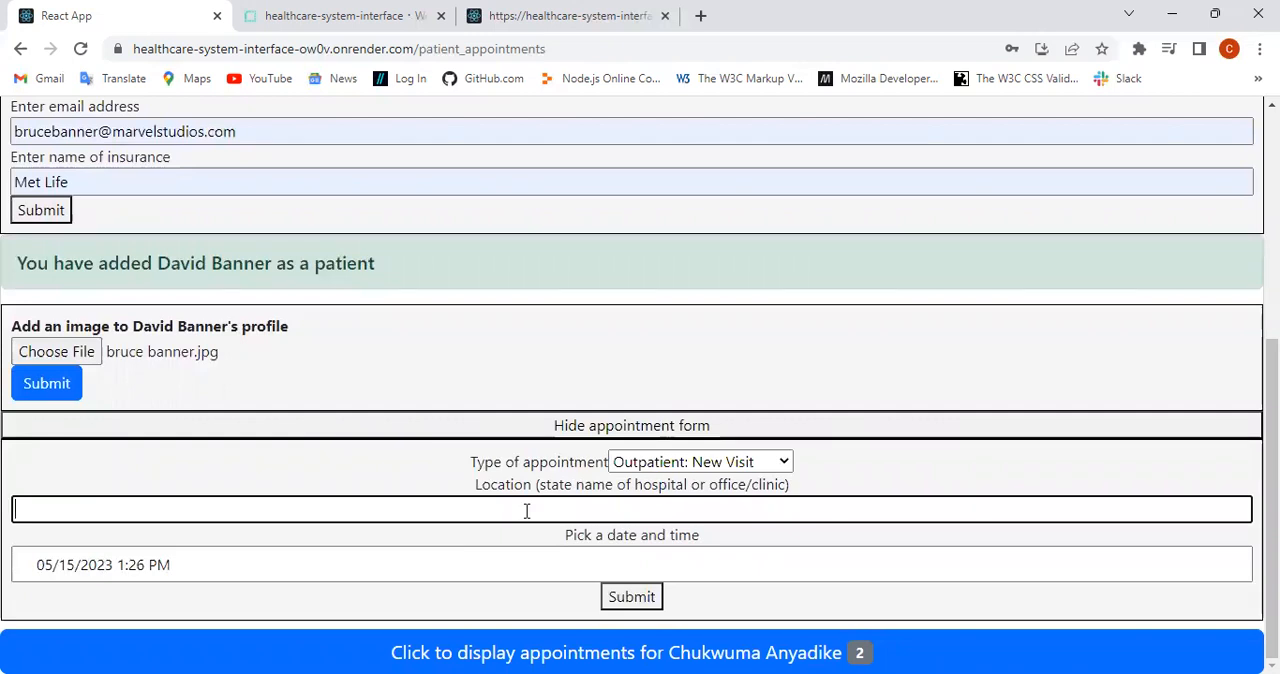
type("Marvel Studios")
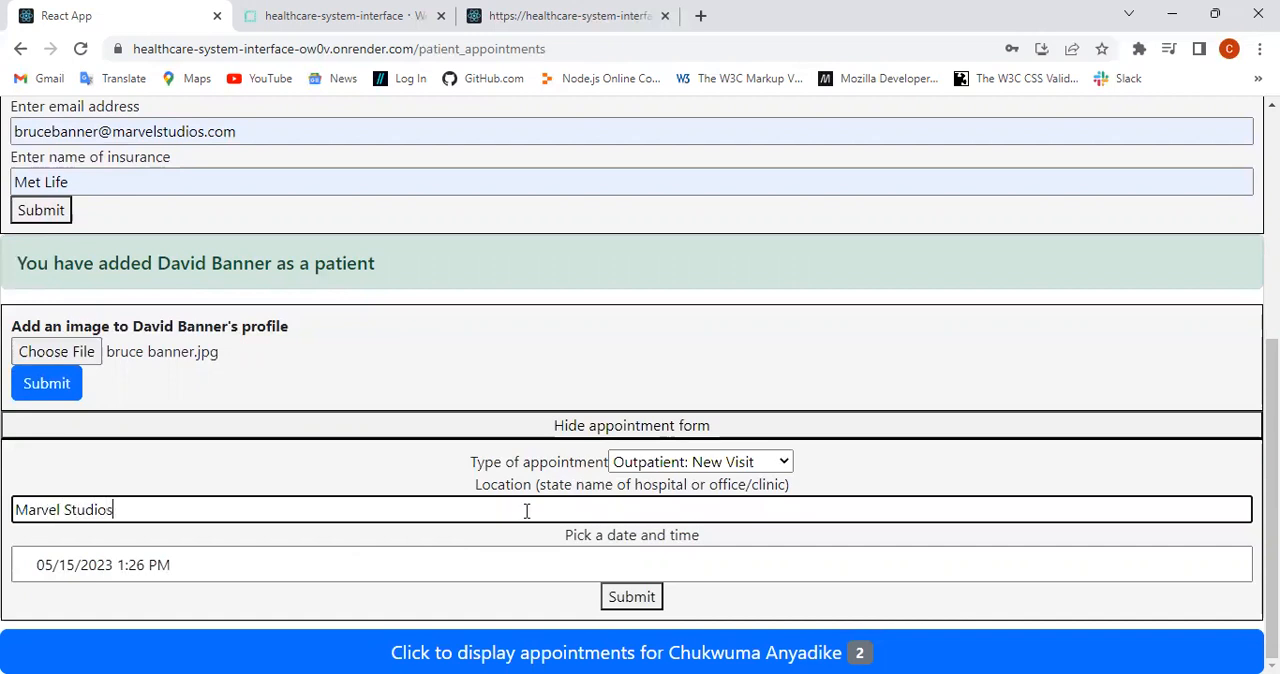
type(" Healthcare Center")
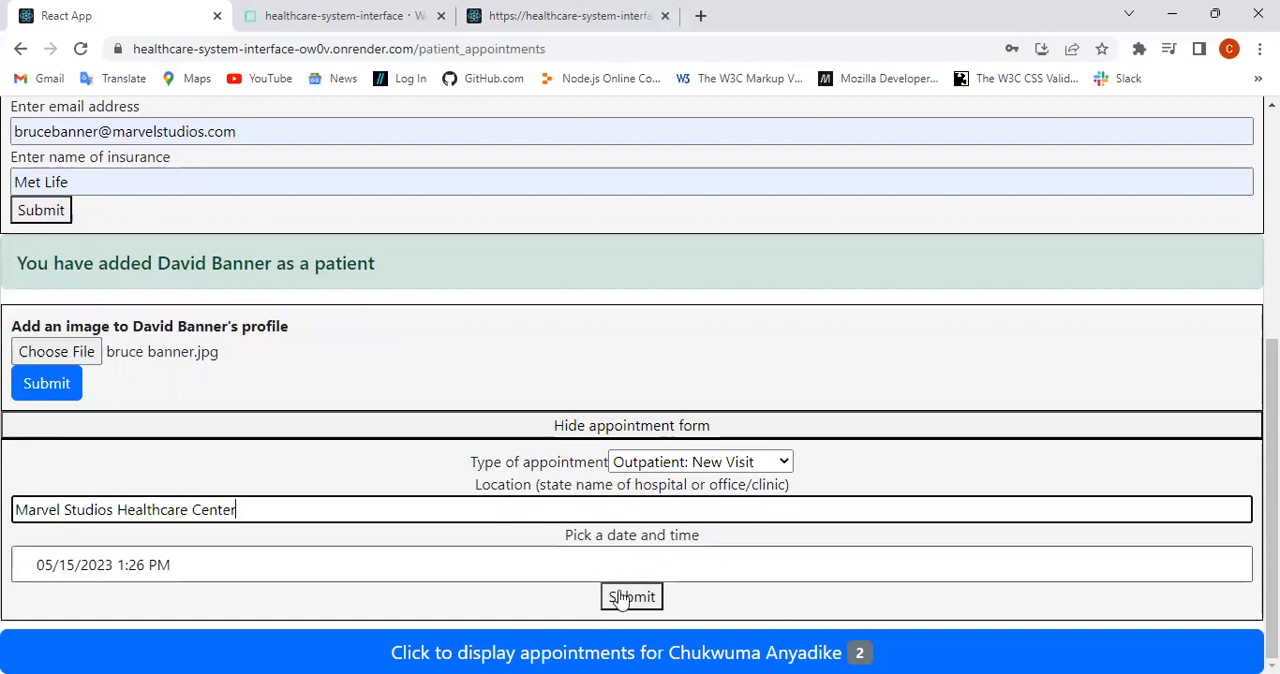
Step: Set the appointment date and time to 05/16/2023 1:30 PM and submit the appointment
left_click(535, 560)
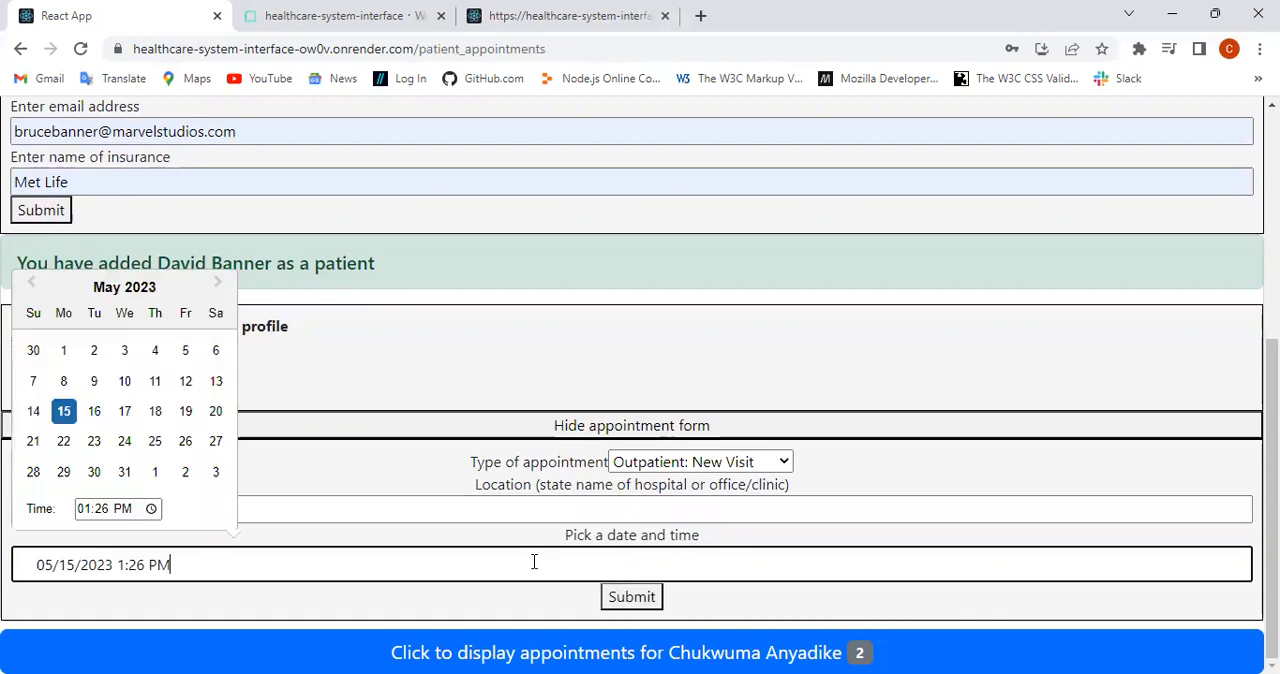
left_click(94, 411)
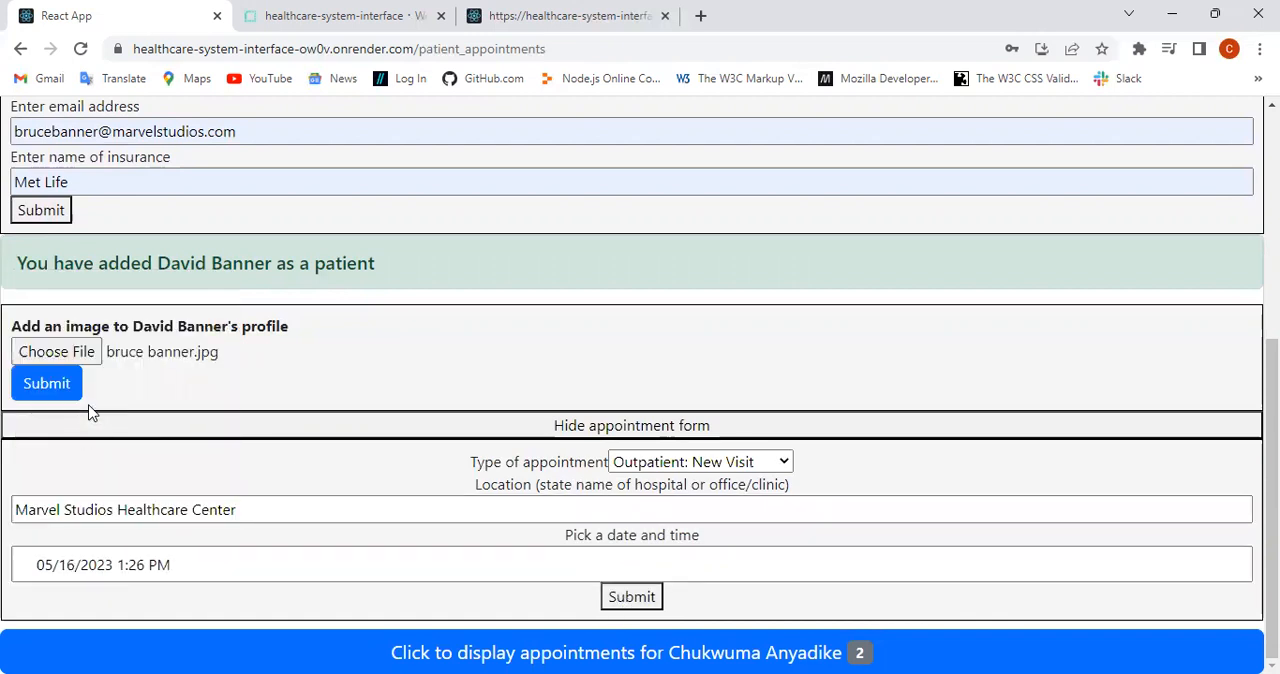
left_click(152, 564)
left_click(112, 512)
left_click(113, 510)
type("30 PM")
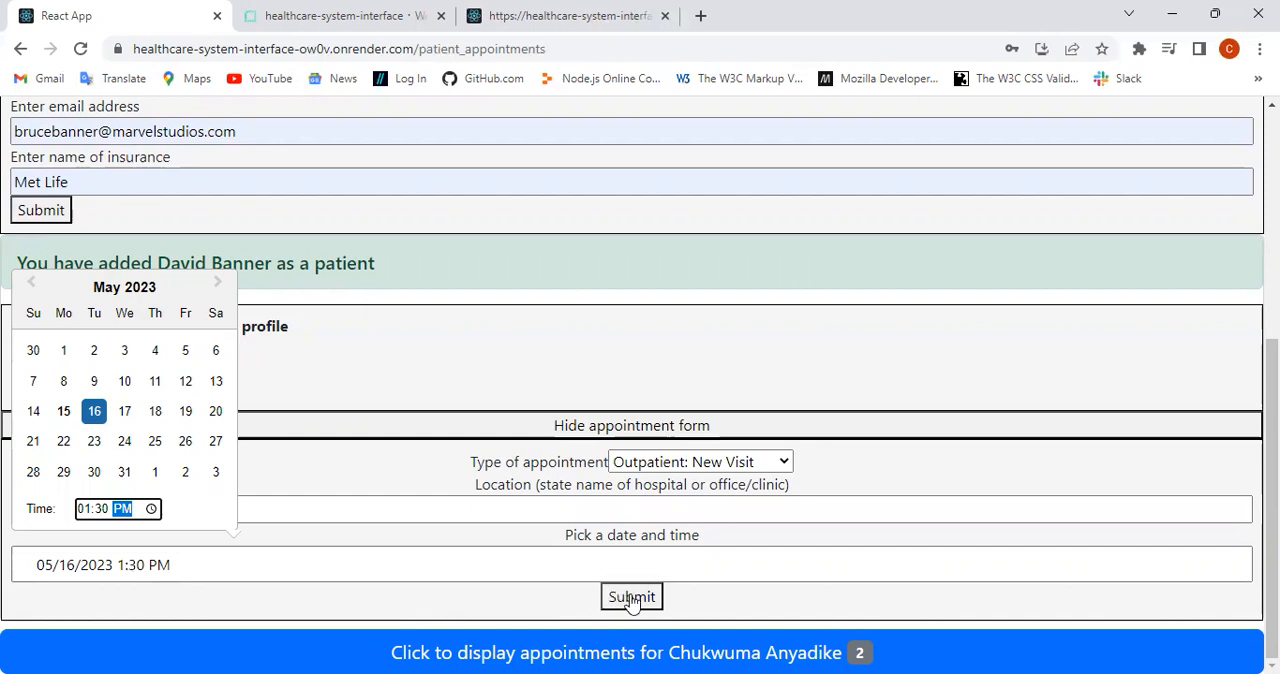
left_click(521, 562)
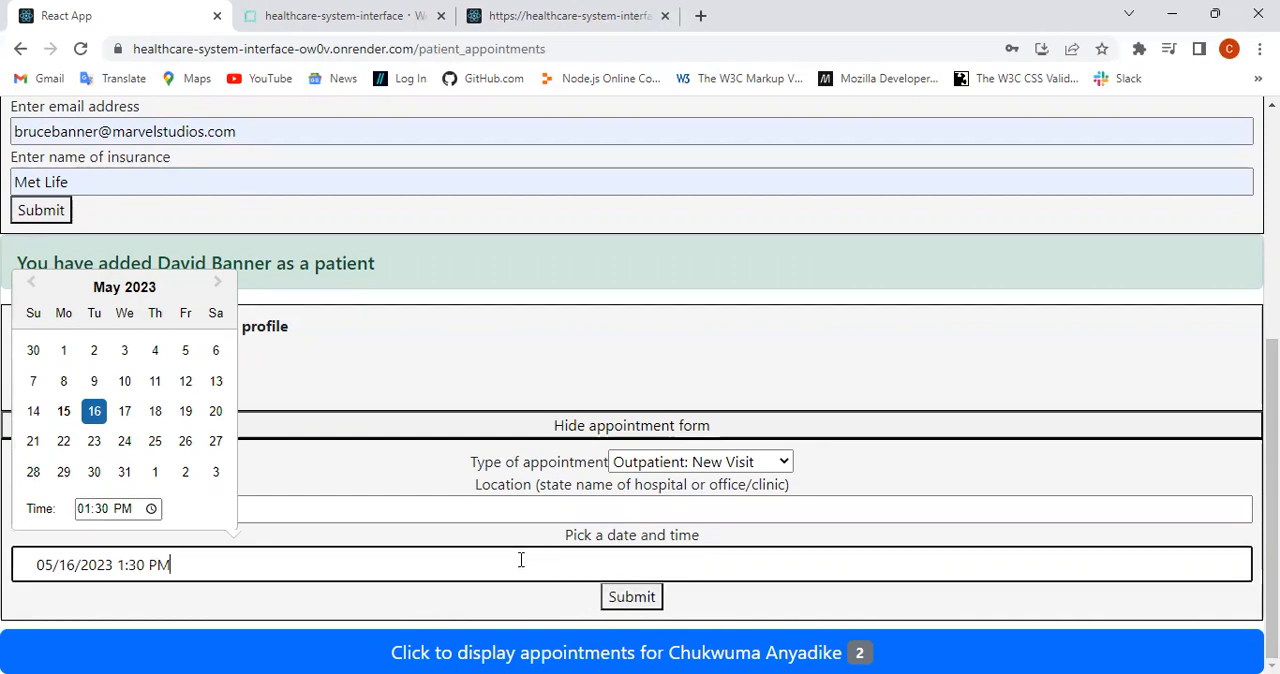
left_click(631, 598)
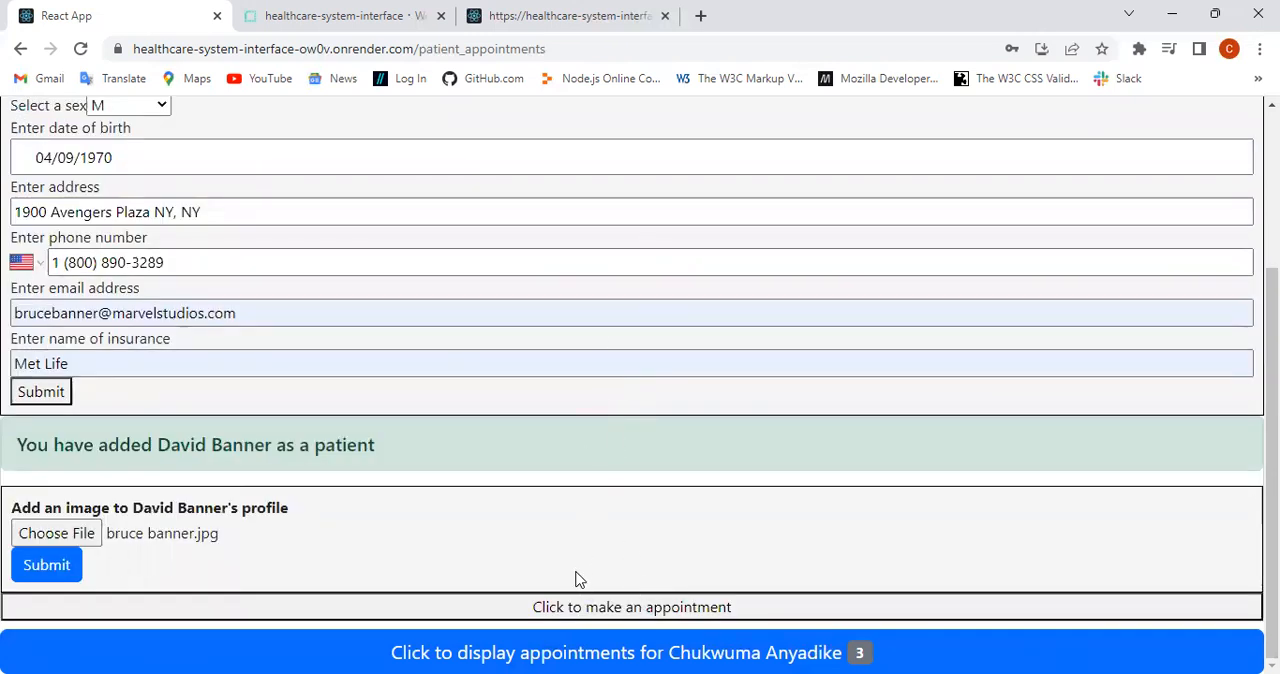
Step: Review the newly added patient's information in the list of existing patients and collapse it again
scroll(577, 573, "up", 3)
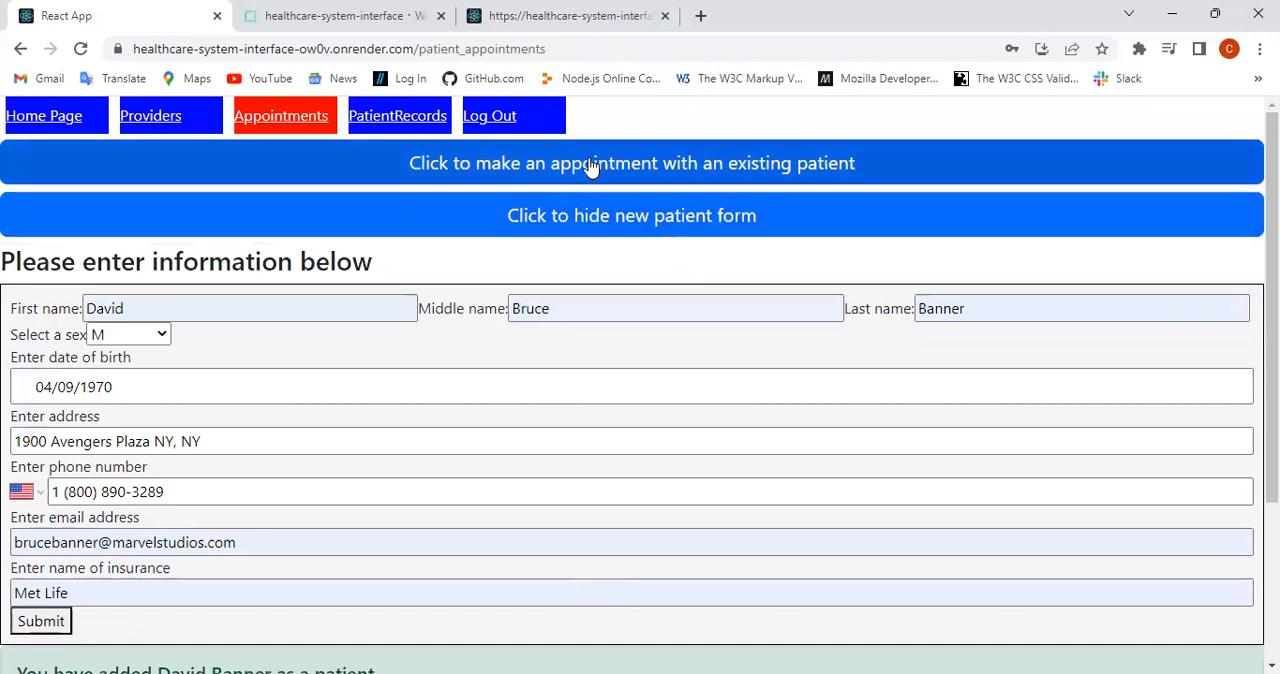
left_click(590, 166)
scroll(628, 263, "down", 5)
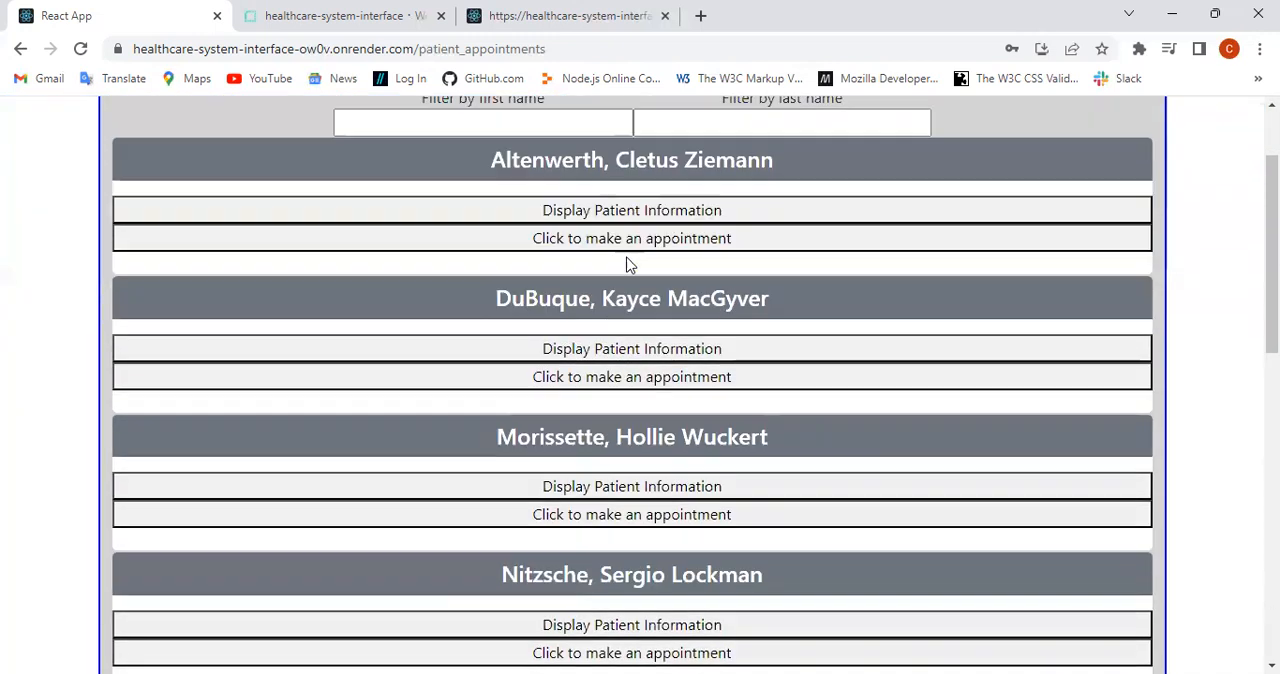
left_click(610, 422)
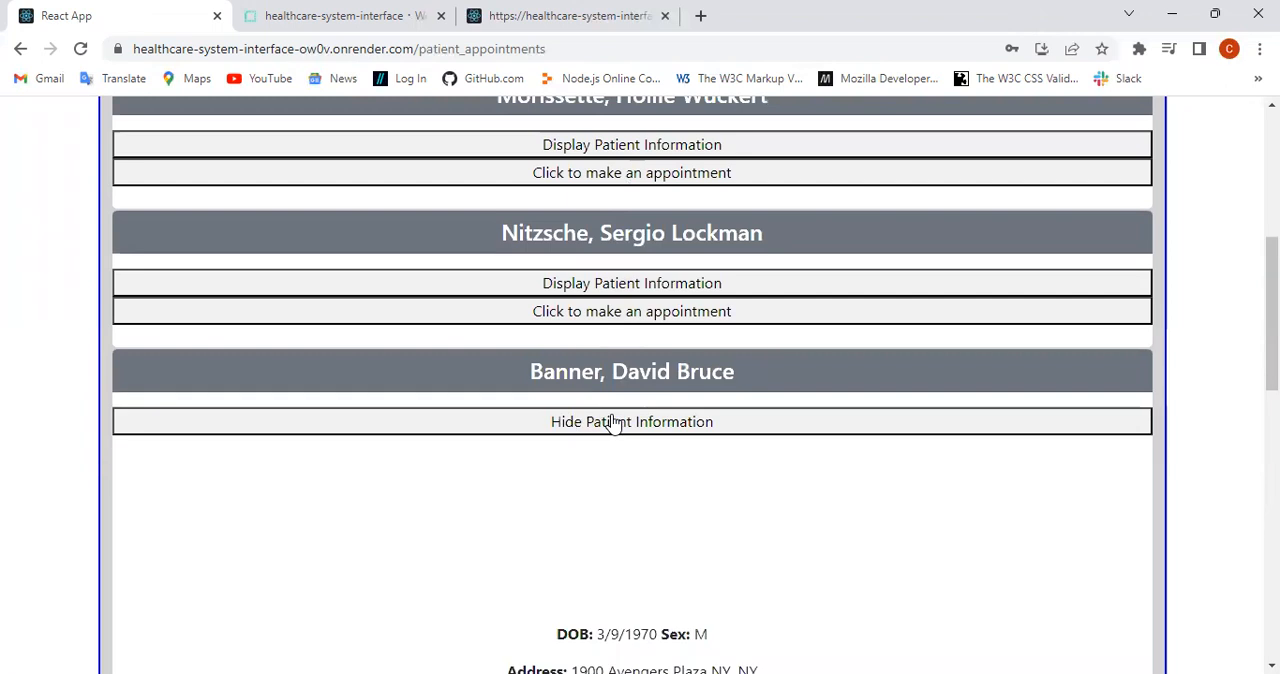
scroll(611, 420, "down", 4)
scroll(614, 409, "up", 1)
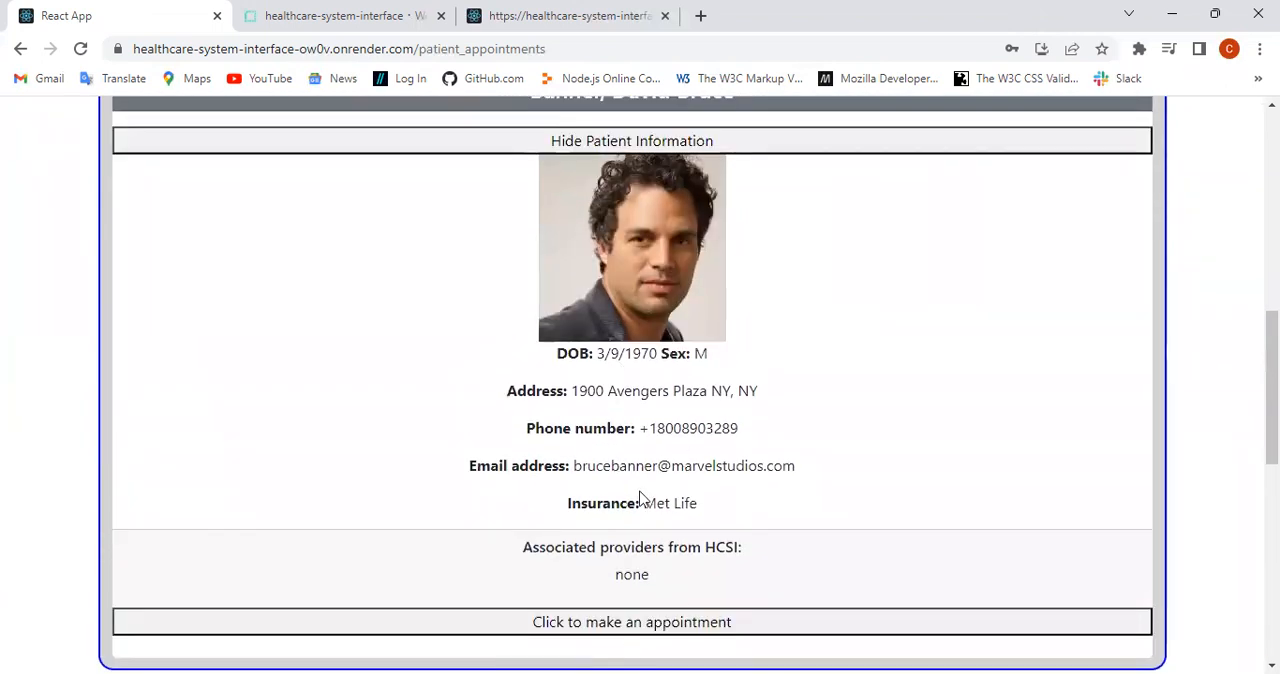
scroll(676, 432, "up", 8)
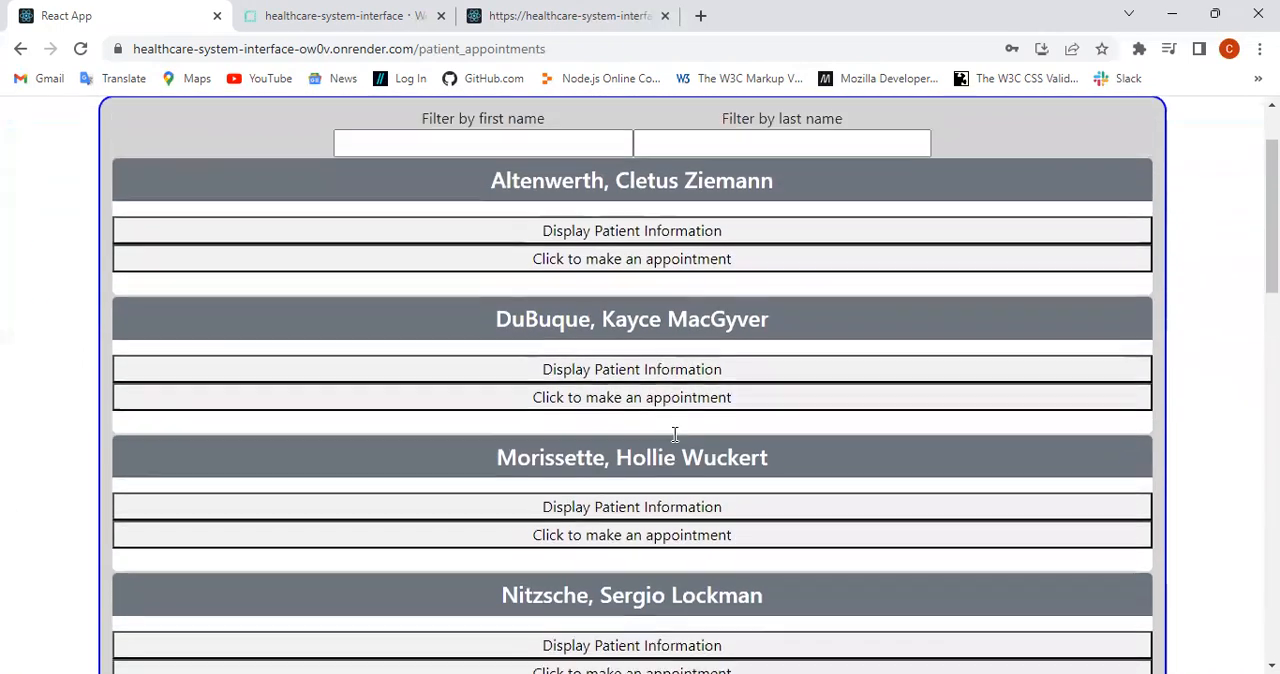
scroll(655, 400, "down", 6)
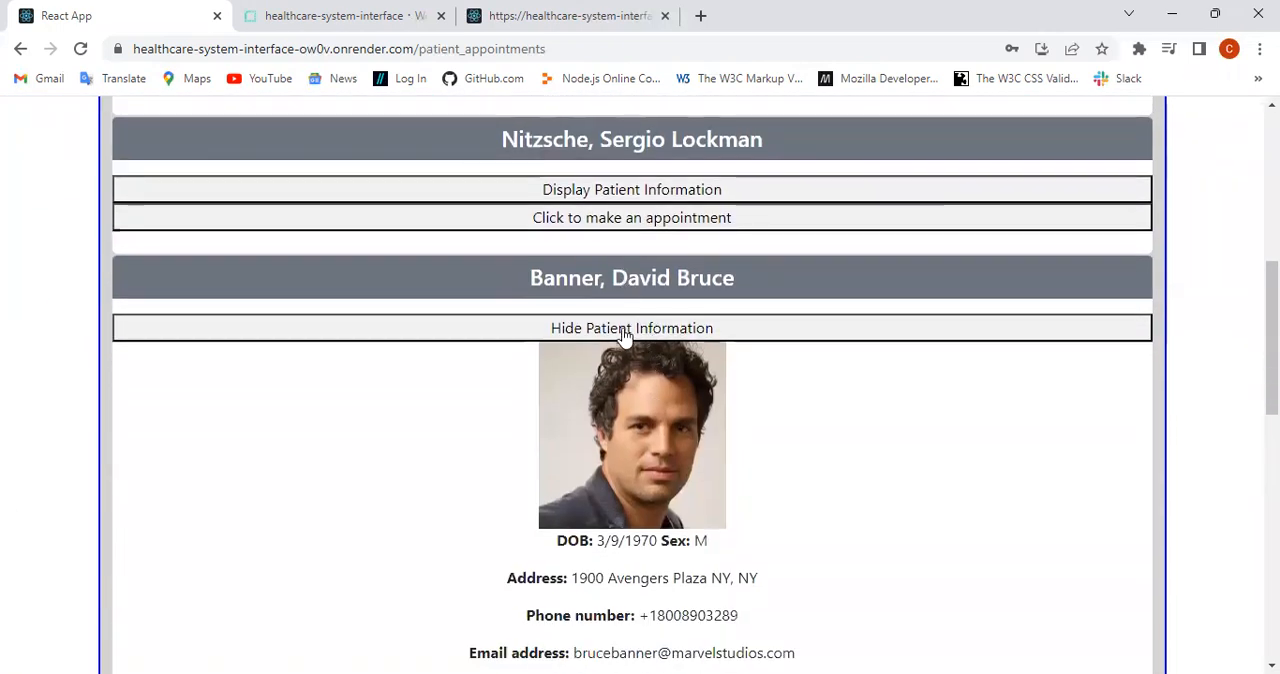
left_click(624, 334)
Step: Hide the new patient form and display the provider's scheduled appointments
scroll(624, 336, "down", 2)
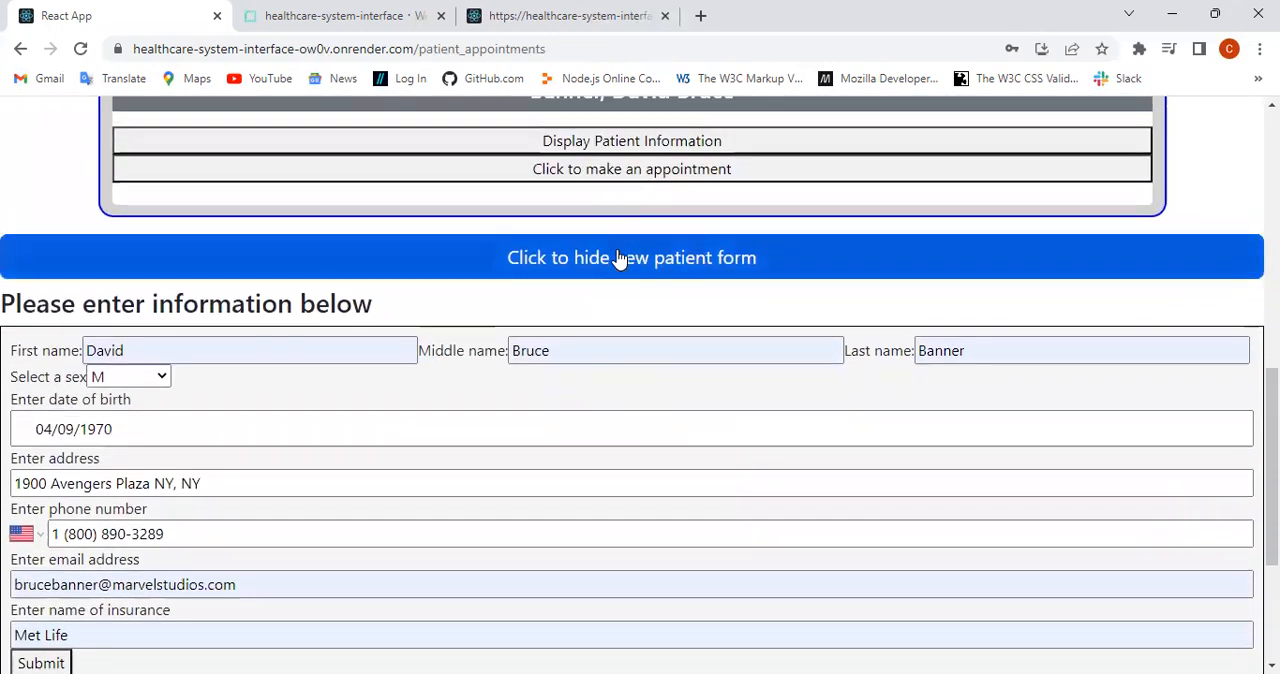
left_click(619, 257)
left_click(617, 654)
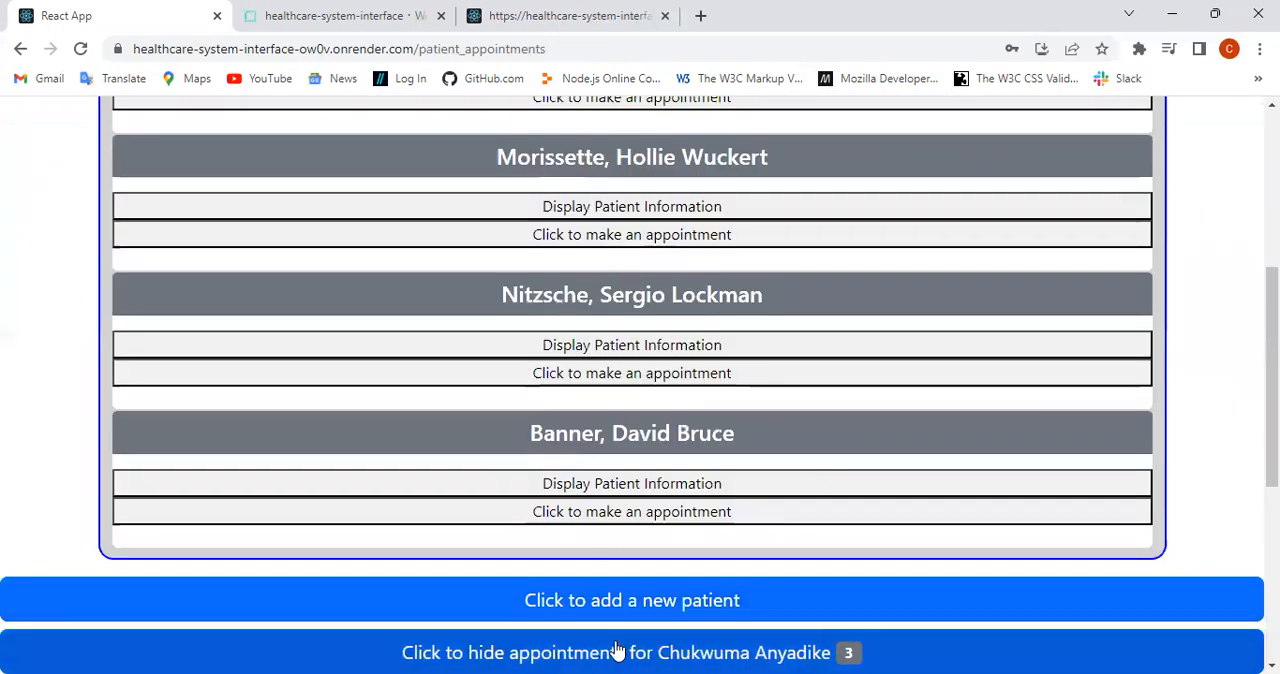
scroll(678, 580, "down", 1)
scroll(678, 580, "down", 4)
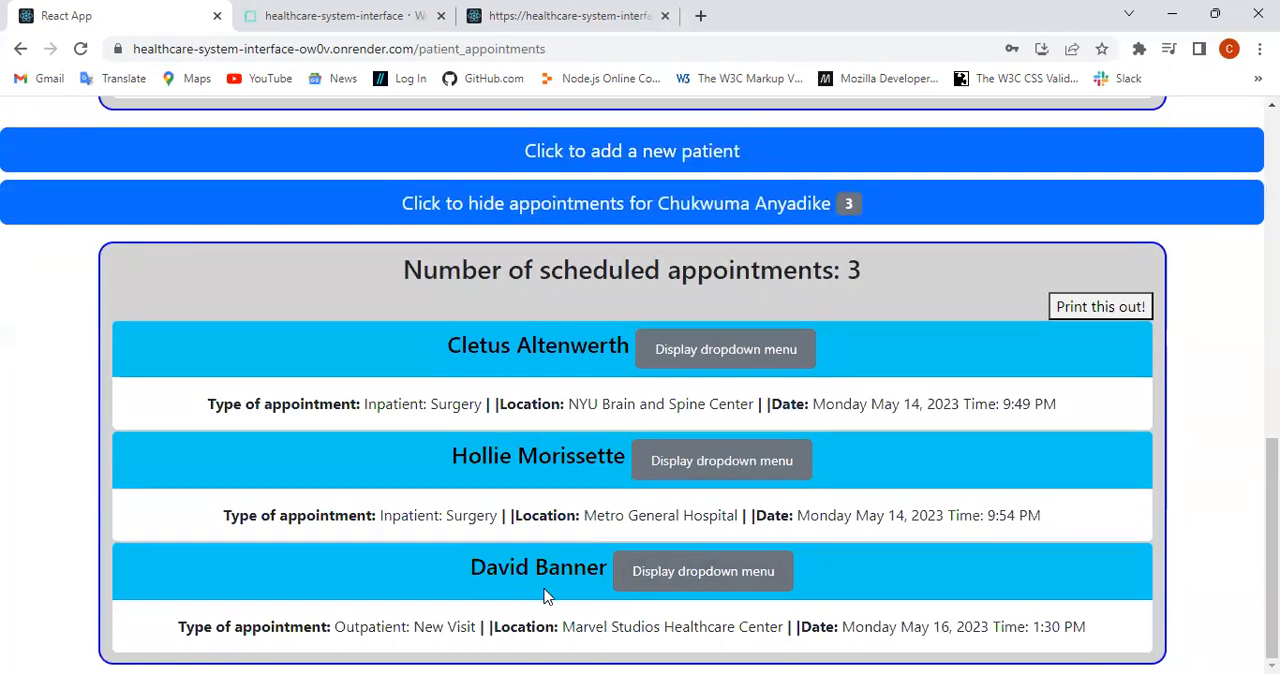
Step: Expand the options for the new patient's appointment and start adding a SOAP note record
left_click(697, 581)
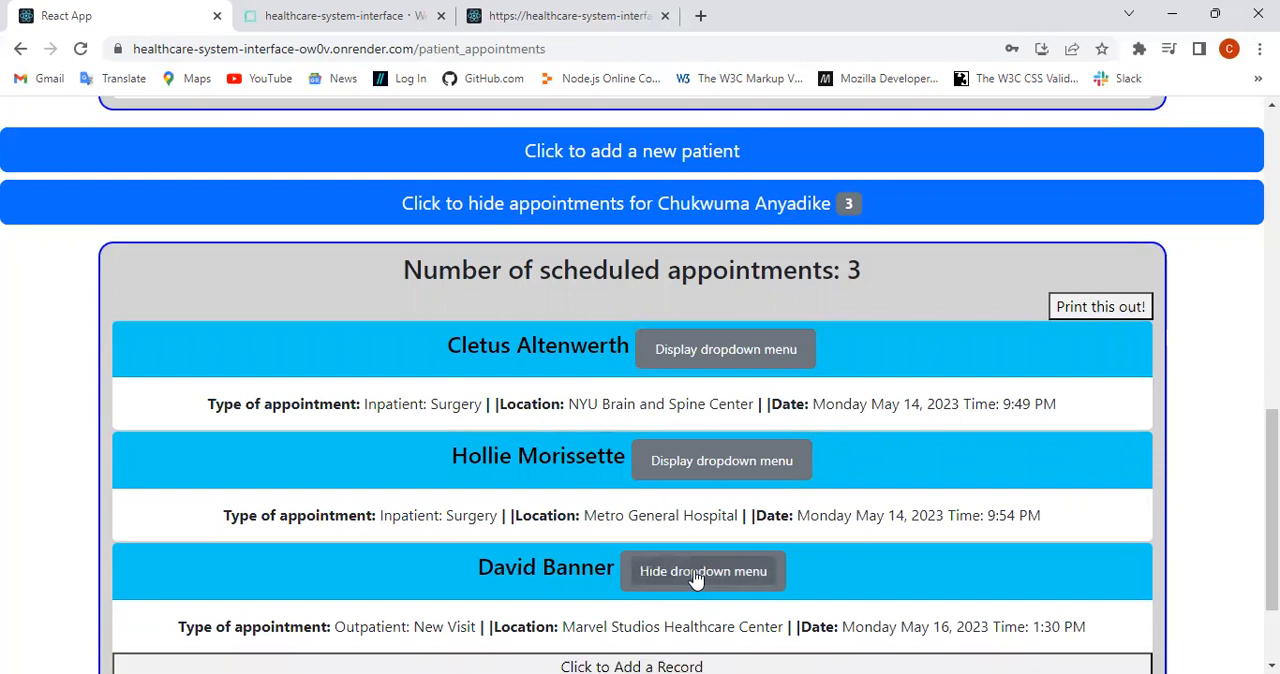
scroll(697, 578, "down", 2)
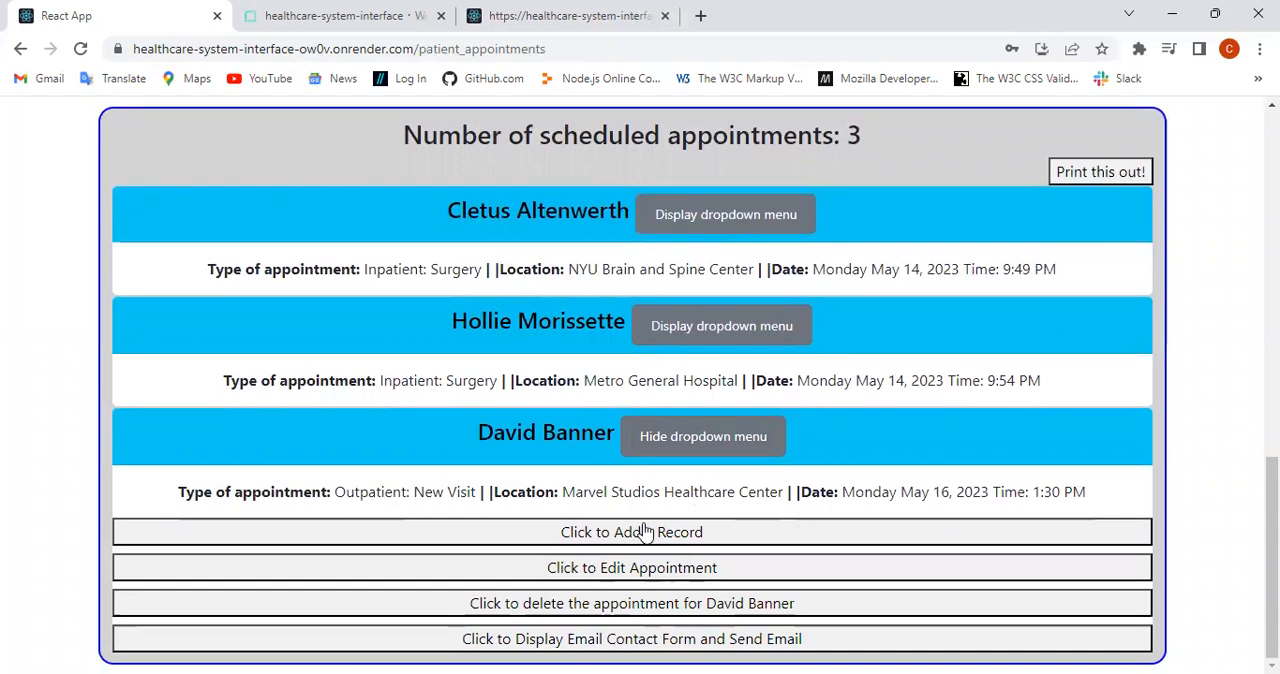
left_click(632, 540)
scroll(636, 541, "down", 3)
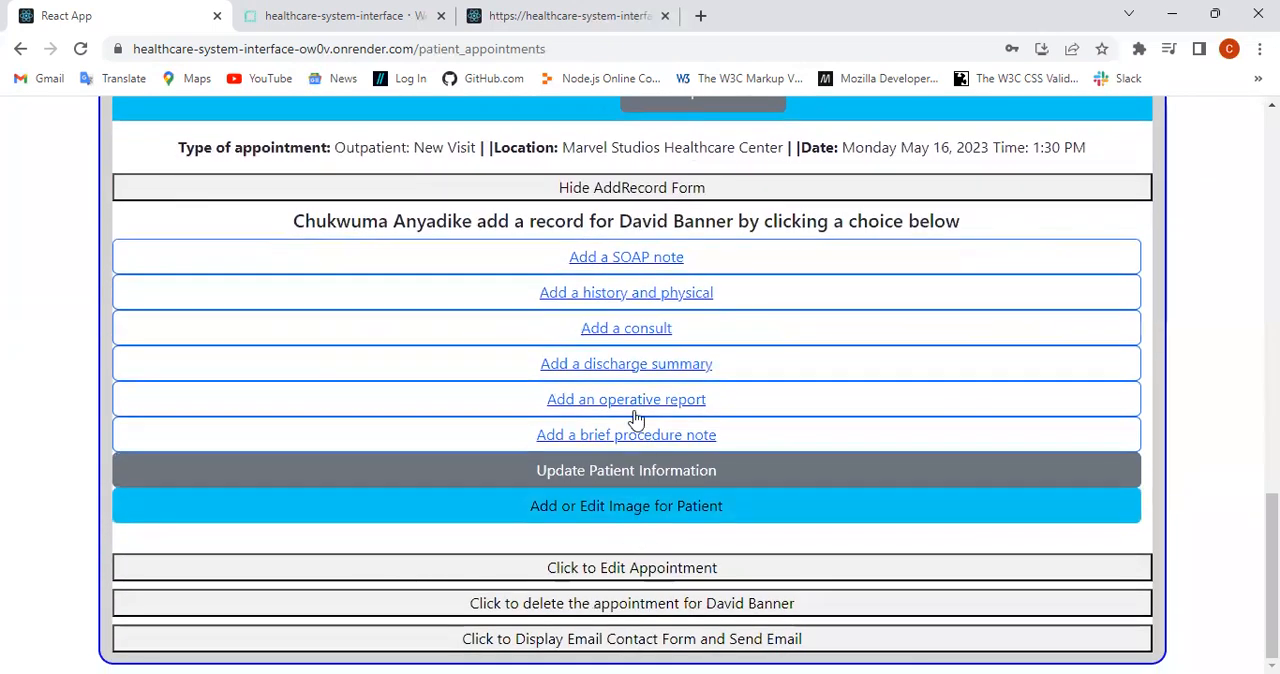
left_click(622, 260)
Step: Enter "I was called to see this patient for gamma radiation poisoning. He says he feels angry." as the progress note's Subjective text
left_click(332, 234)
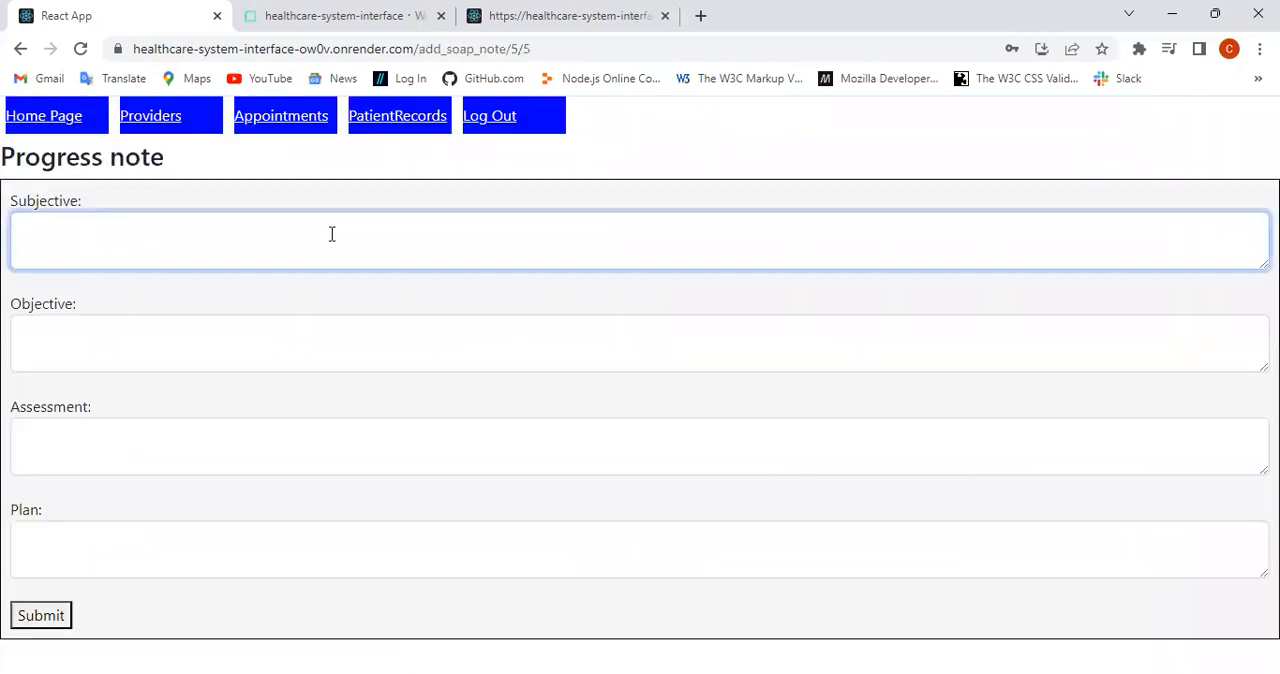
type("I was called to see this patient for gamma ")
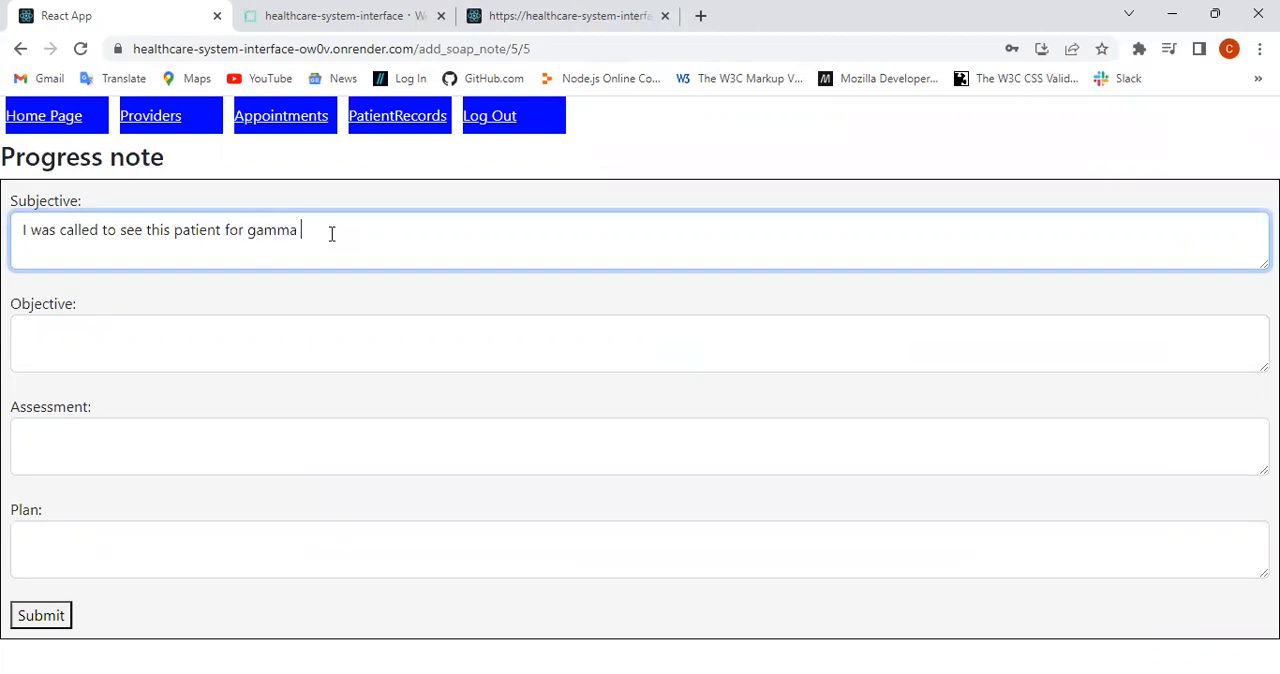
type("radiation pooi")
key("BackSpace")
type("ion")
key("BackSpace")
key("BackSpace")
type("soning.  He says he feels ")
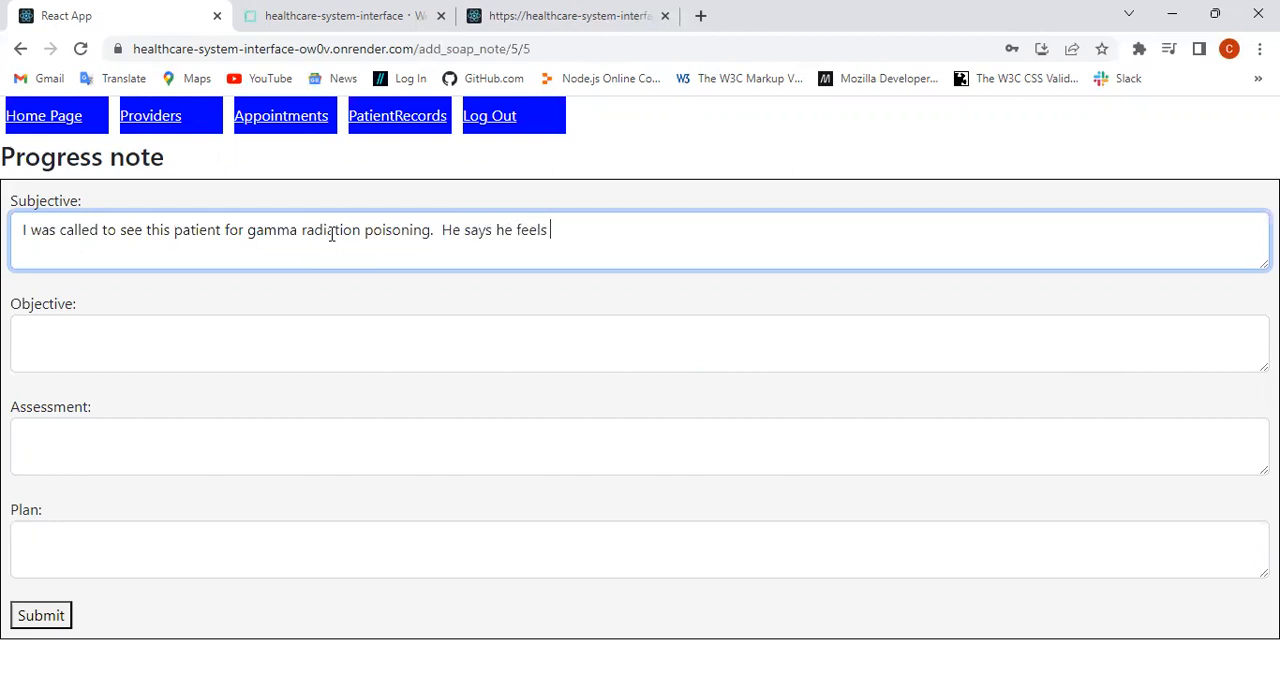
type("angry.")
Step: Start the Objective section with the lines "Gen: well developed, appears a bit upset" and "CV: RRR"
left_click(49, 329)
type("Gen:")
type(" we")
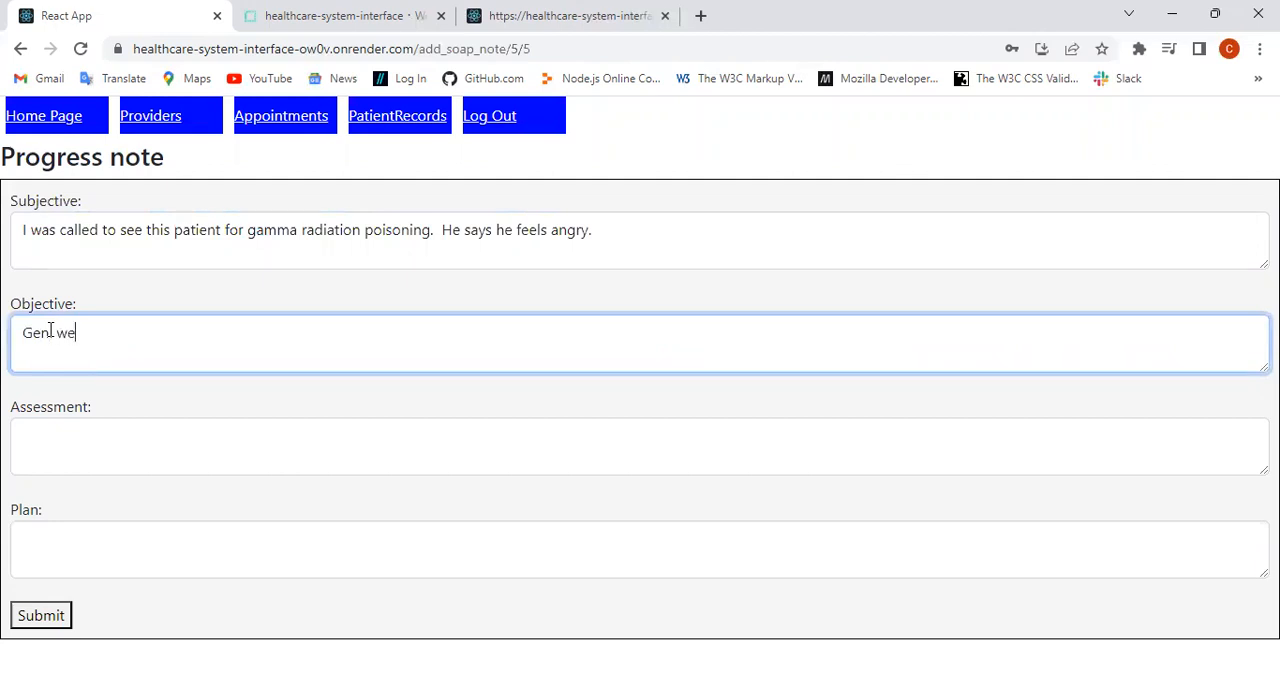
type("ll developed, app")
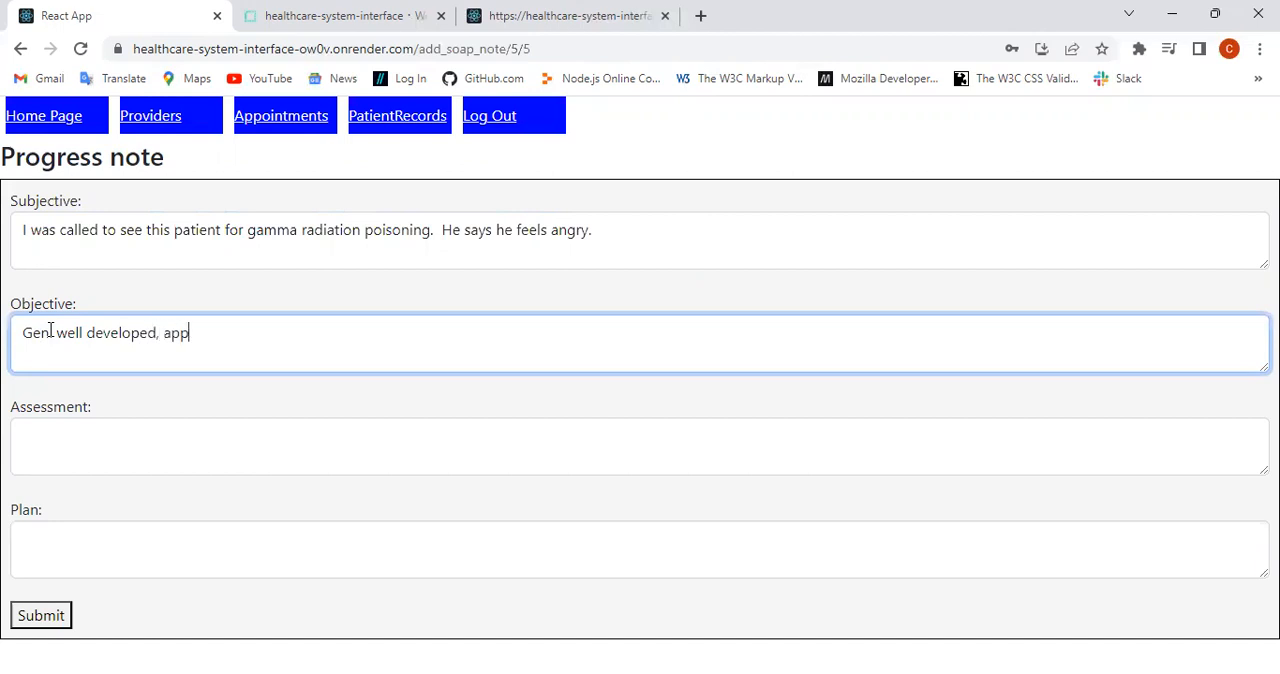
type("ears a bit ")
type("upset ")
type("CV:")
type(" RRR")
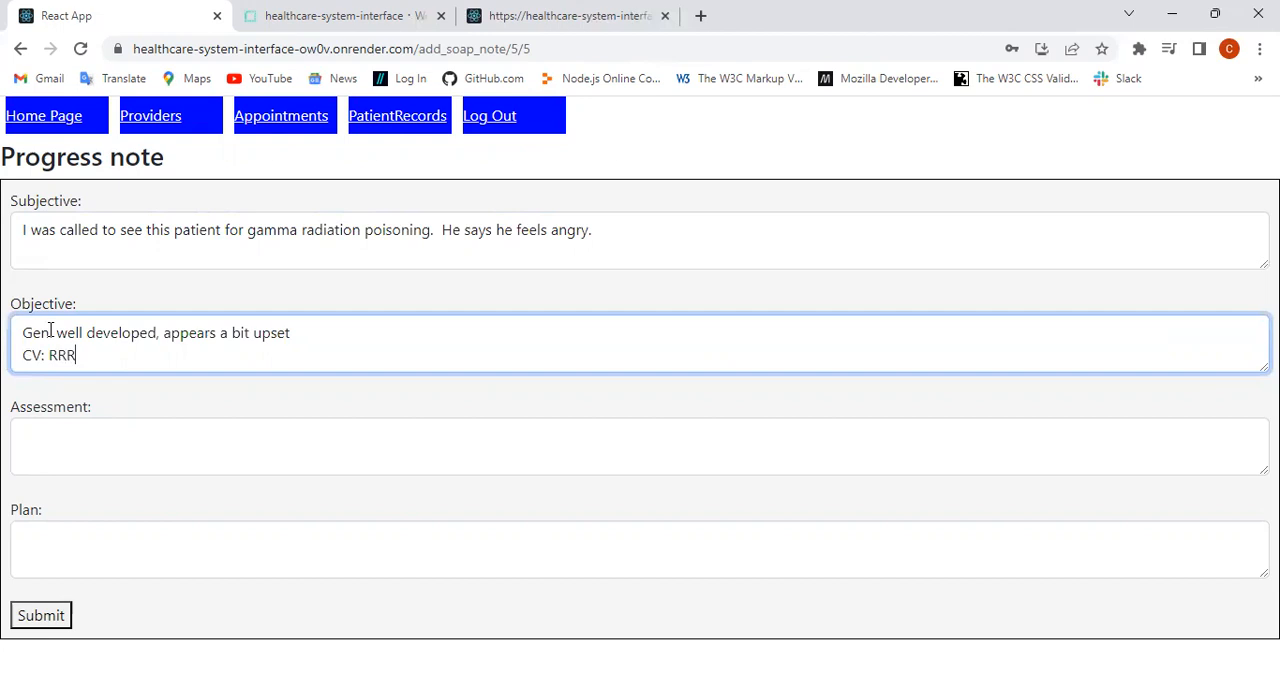
Step: Add the lines "Lungs: clear" and "Abdomen: soft" to the Objective section
key("Return")
type("LungsL")
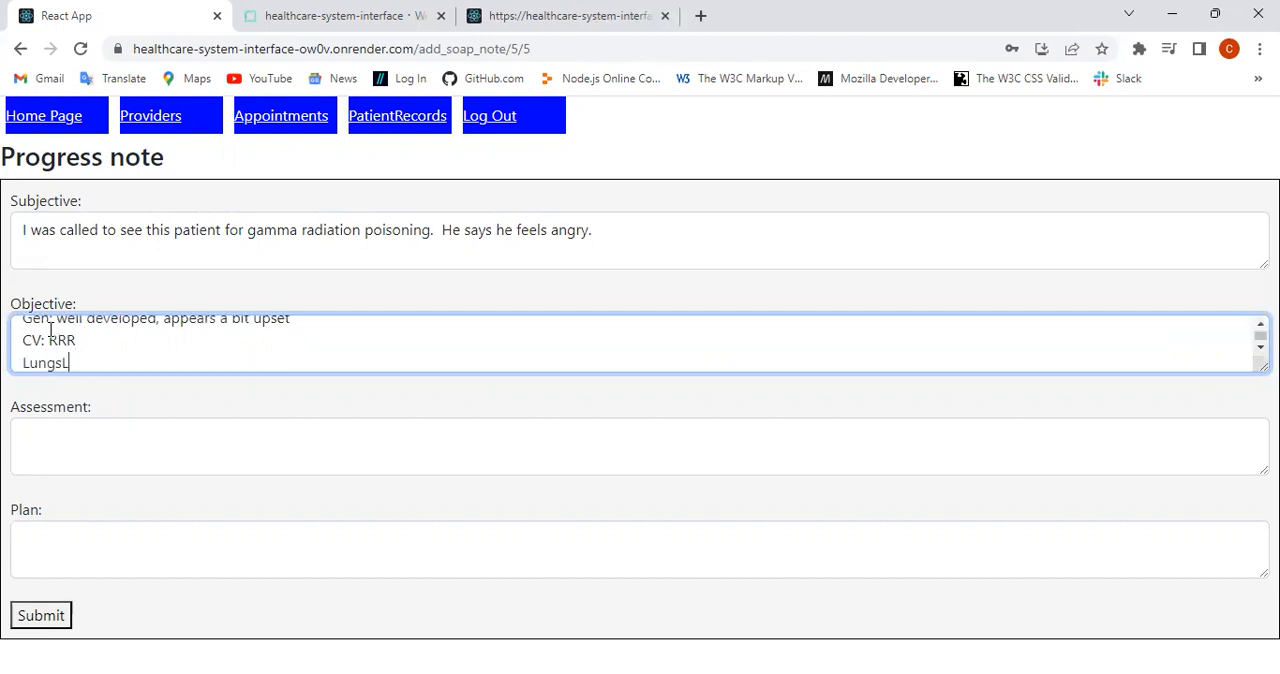
key("BackSpace")
type(": clear")
key("Return")
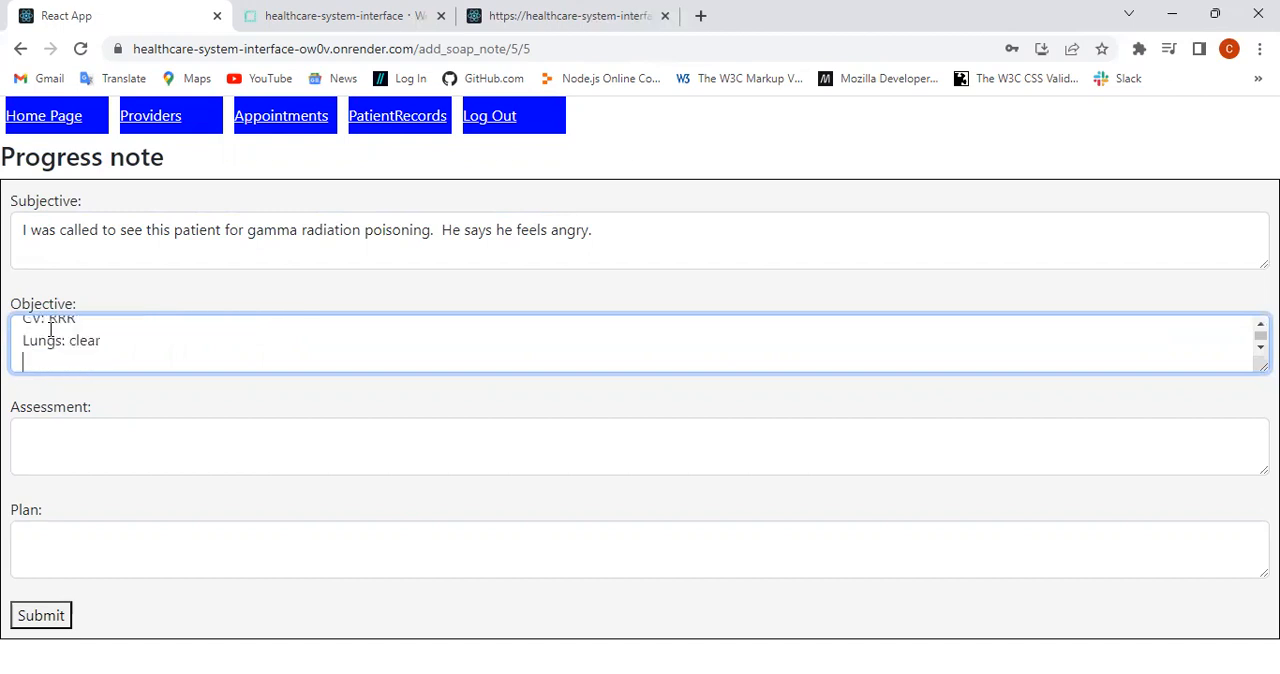
type("ABdomen: soft")
Step: Enter "case of radiation poisoning" as the progress note's Assessment
left_click(37, 431)
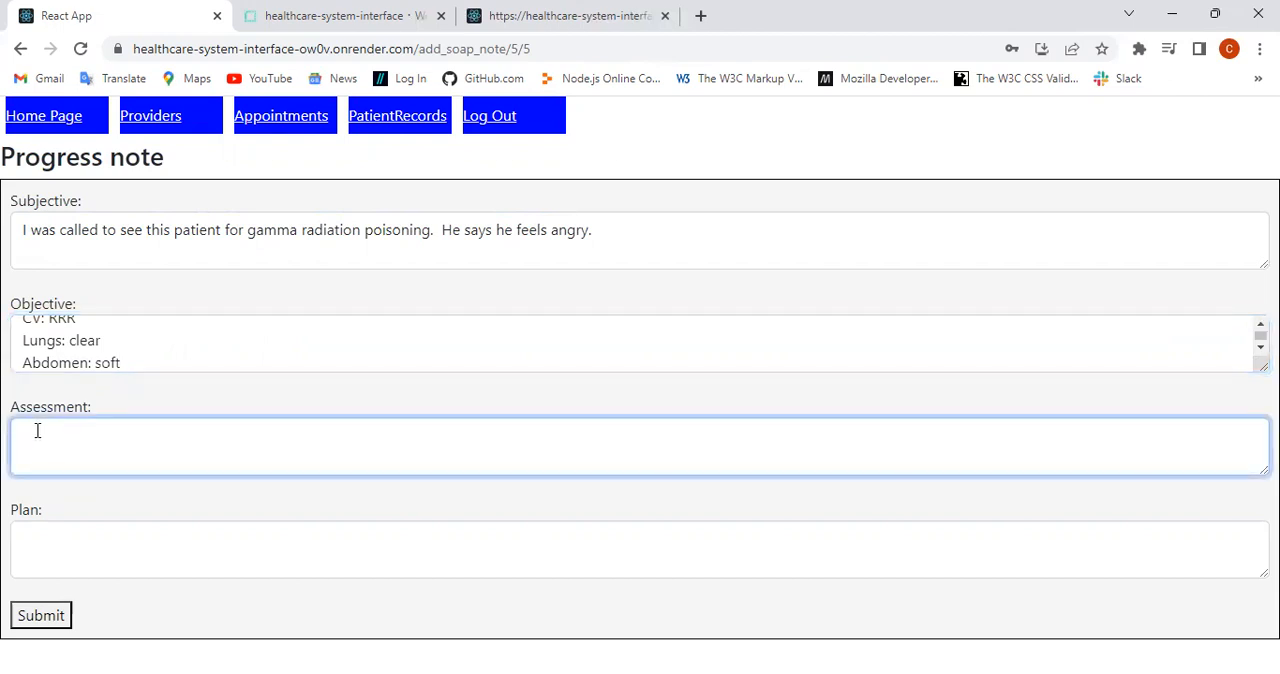
type("case of radiation poisoning")
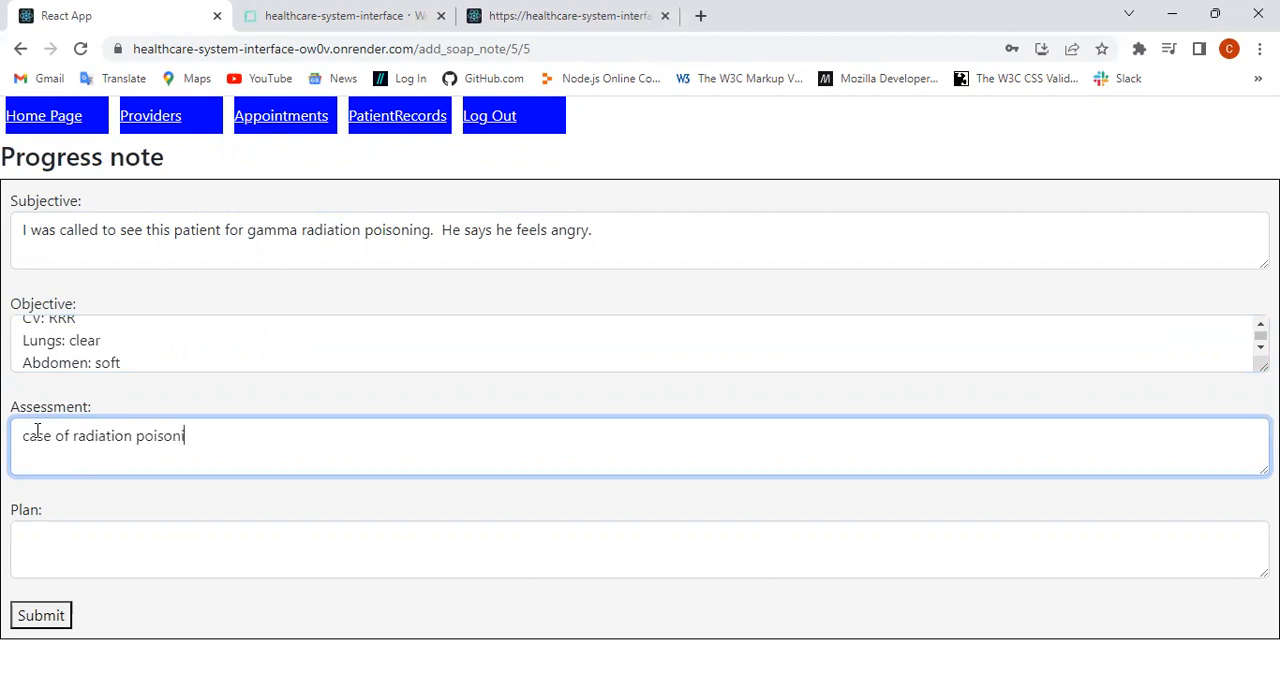
Step: Enter "initiate workup" as the Plan and submit the progress note
left_click(56, 532)
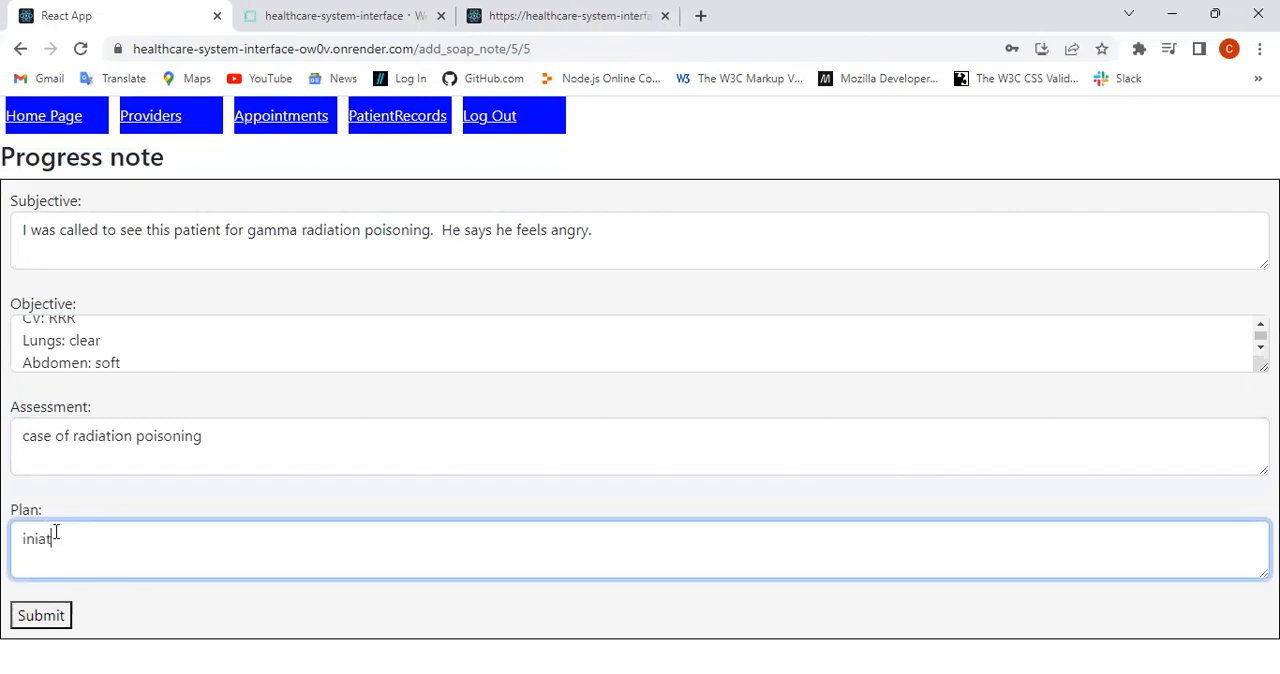
type("workup")
left_click(40, 614)
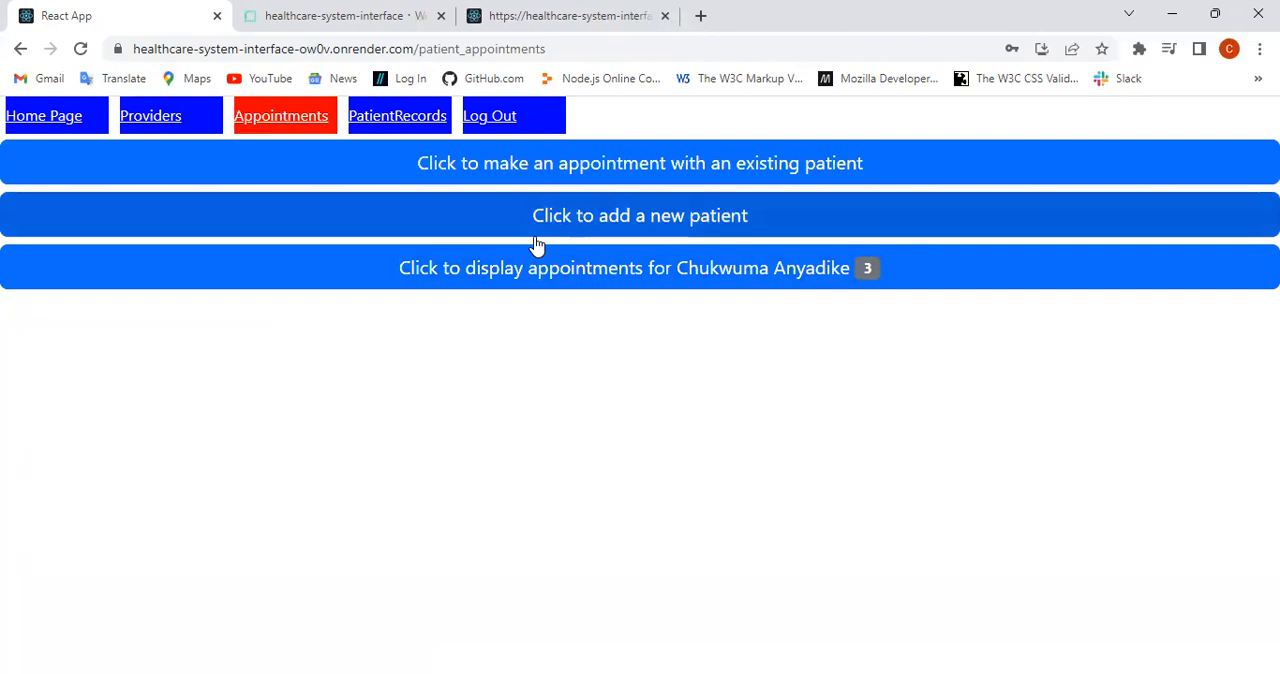
Step: Show only the provider's own patients in the patient records and filter them by the new patient's last name
left_click(391, 126)
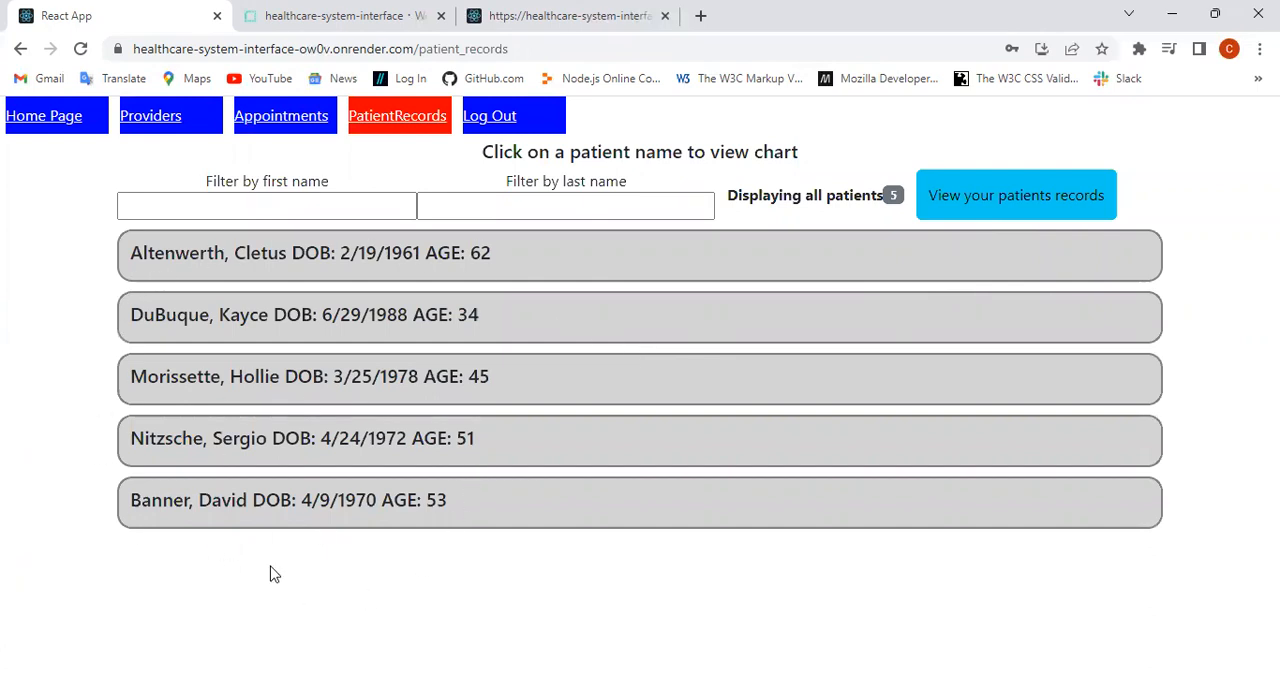
left_click(1000, 201)
left_click(524, 204)
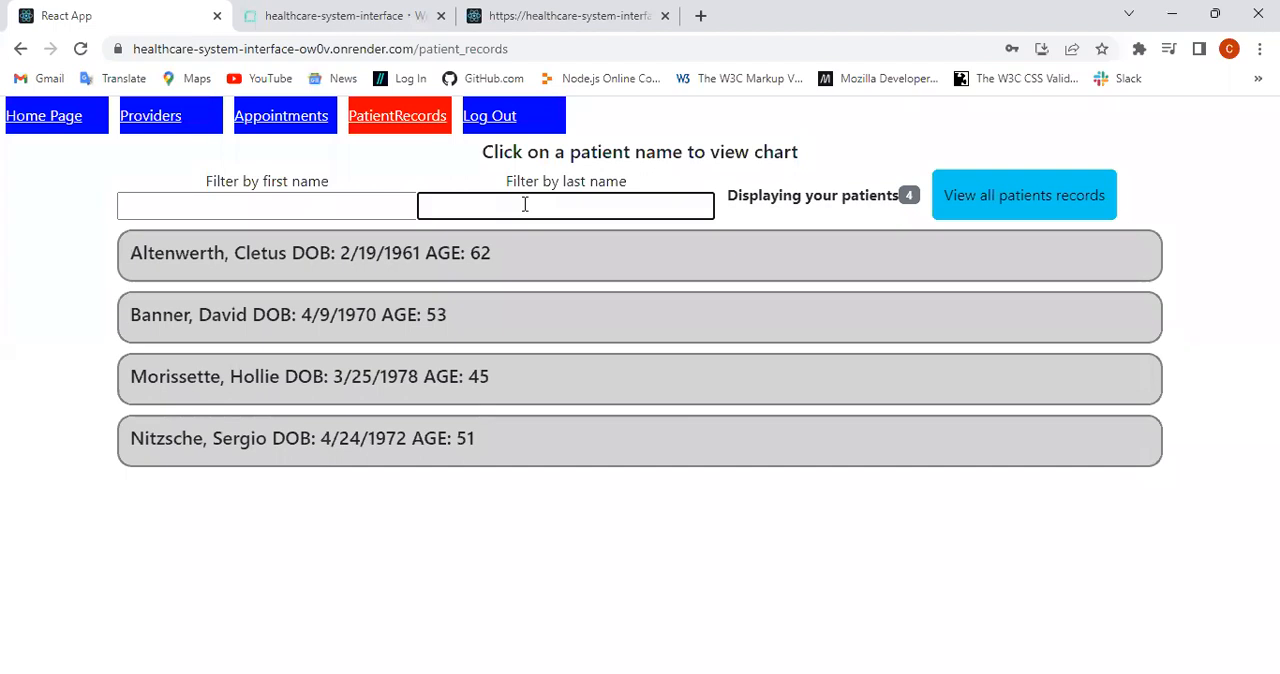
type("bann")
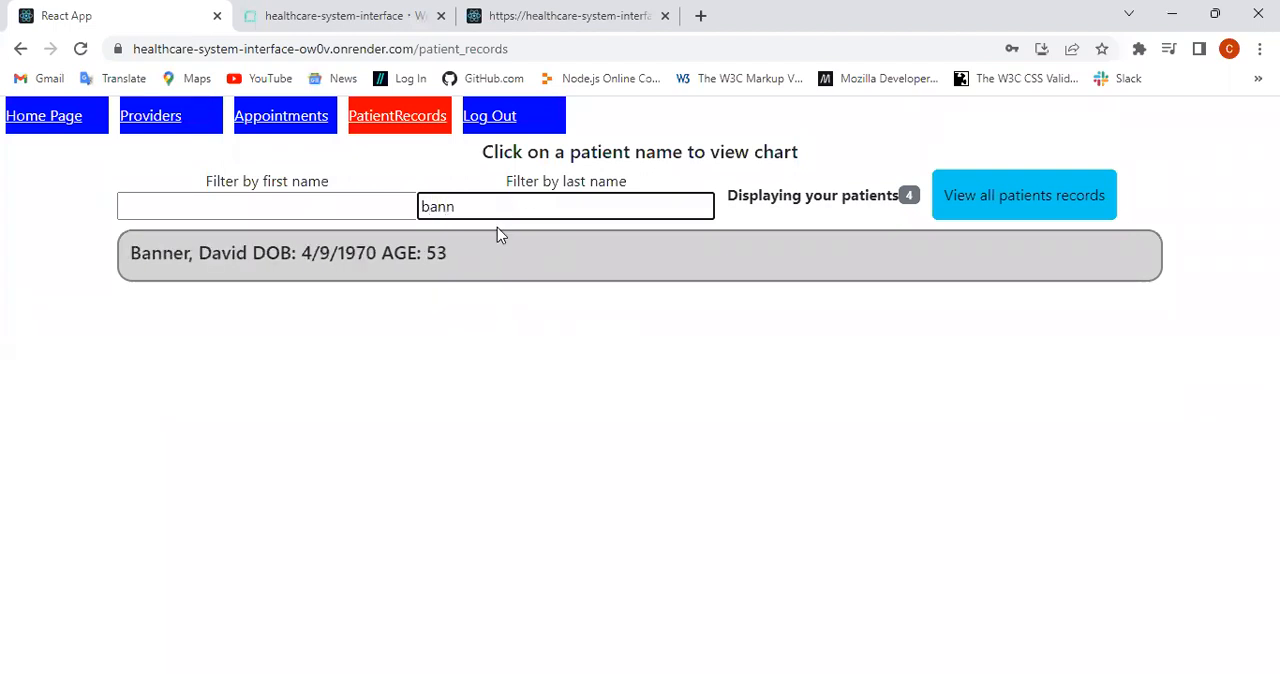
Step: Open the new patient's chart and review the progress note
left_click(425, 250)
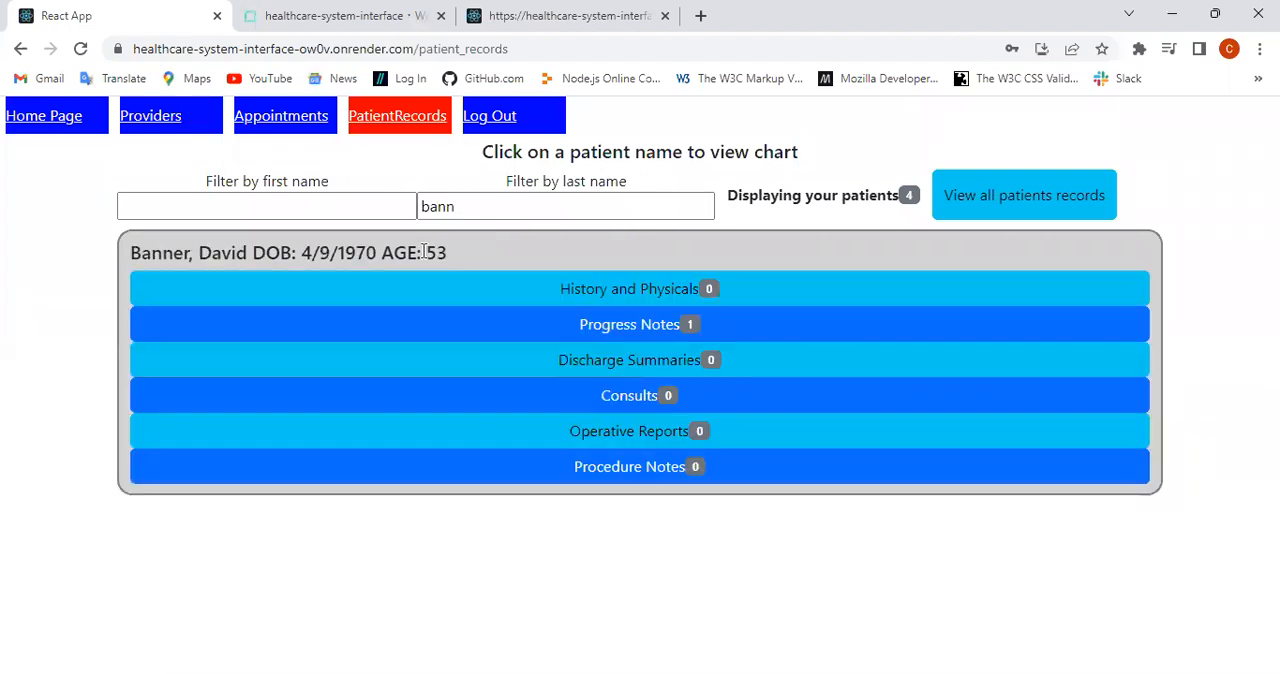
left_click(650, 330)
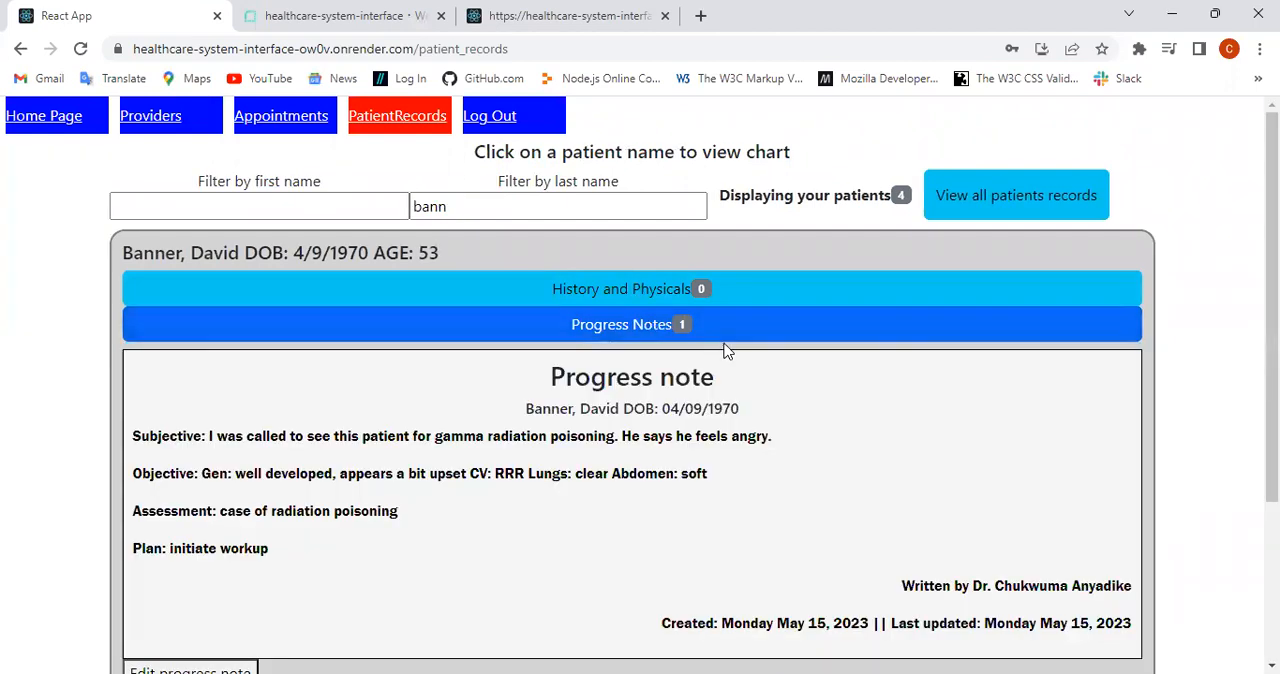
scroll(723, 351, "down", 2)
scroll(723, 351, "up", 1)
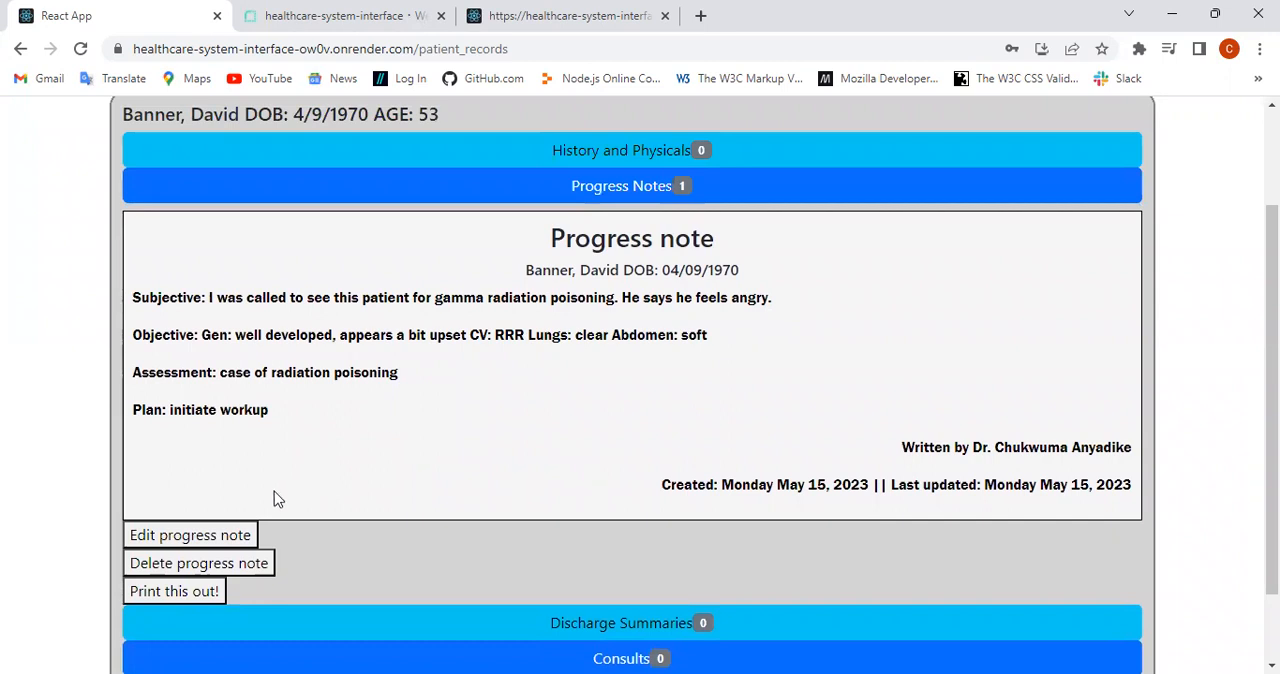
Step: Edit the progress note's Assessment to read "this is a case of radiation poisoning" and save the note
left_click(197, 535)
left_click(132, 526)
type("This is a")
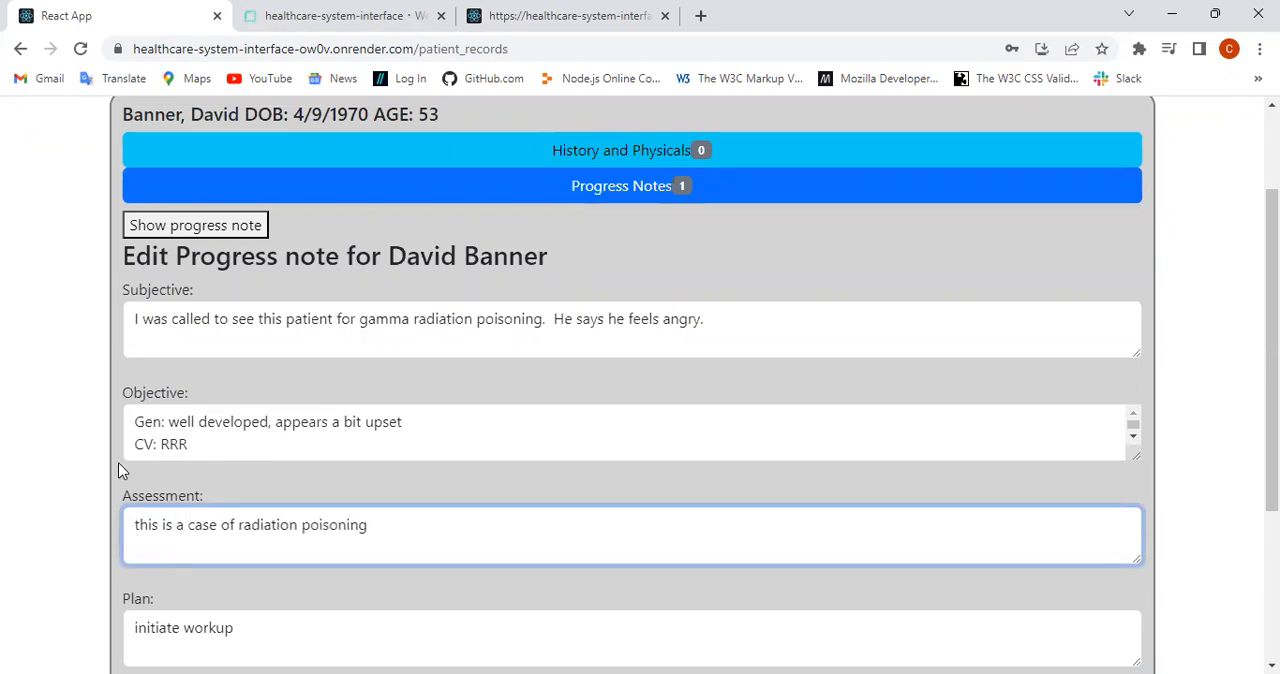
scroll(134, 449, "down", 2)
scroll(200, 491, "down", 3)
left_click(158, 442)
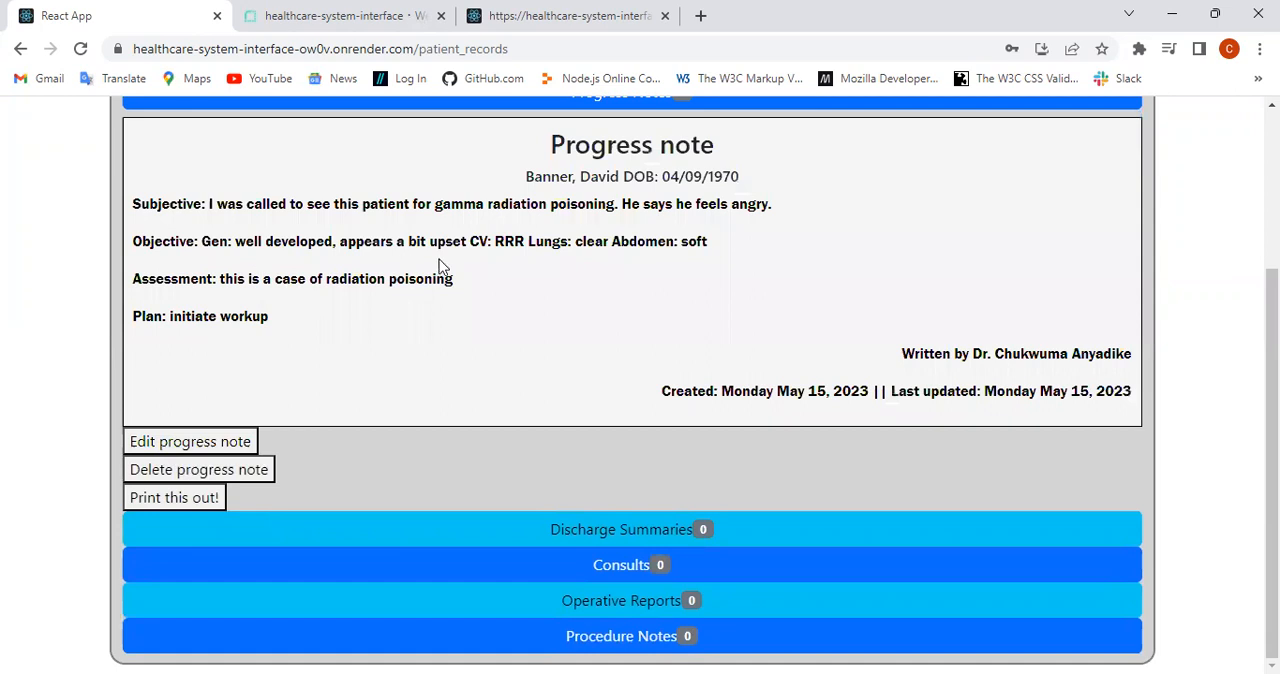
Step: Preview the printout of the progress note and close the preview without printing
left_click(174, 500)
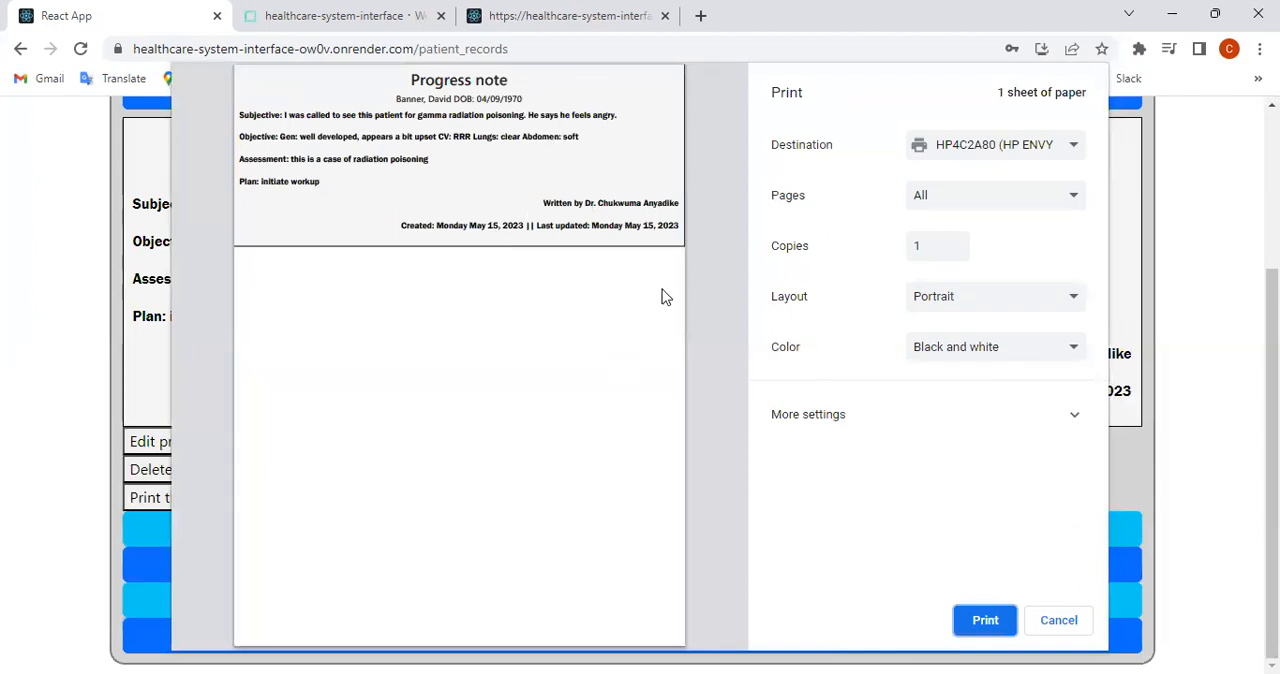
left_click(1060, 626)
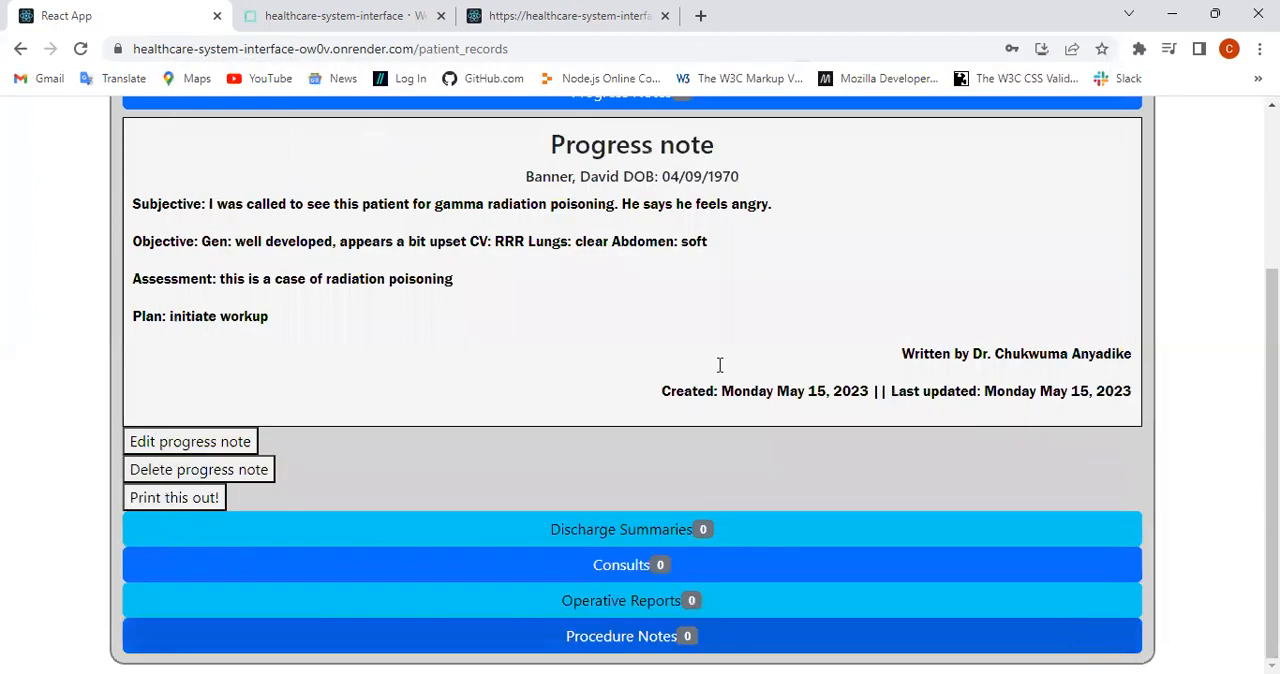
scroll(712, 362, "up", 3)
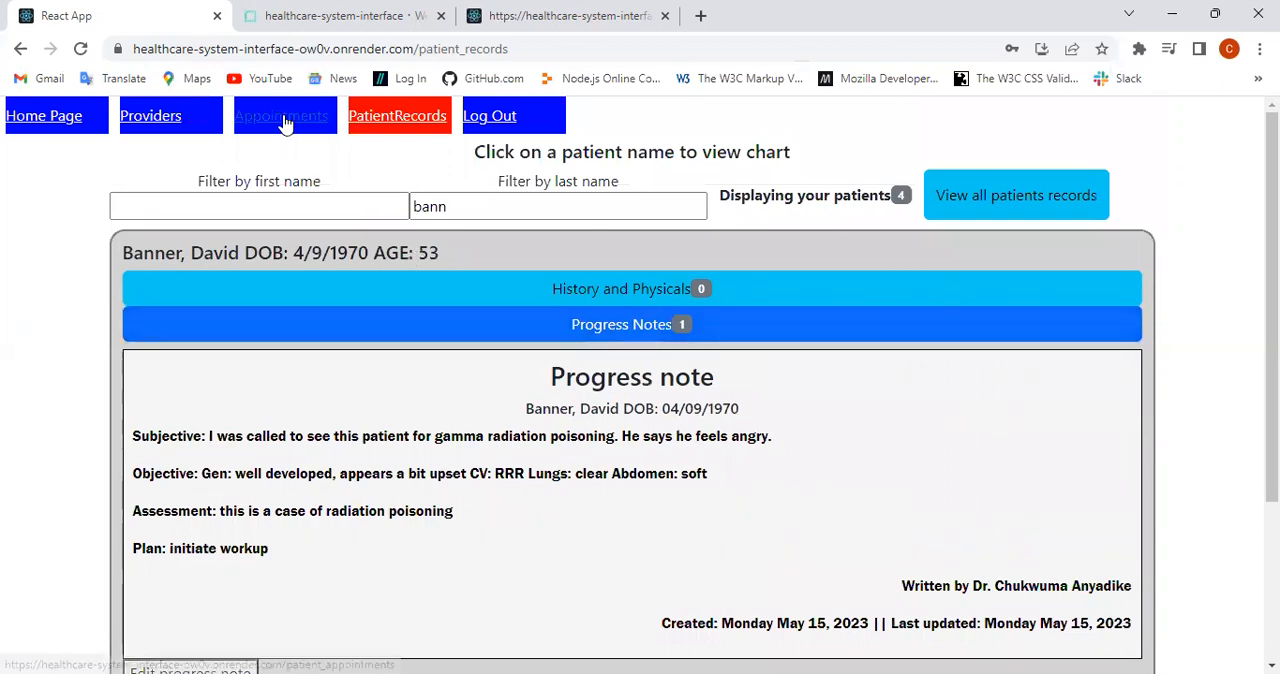
Step: Display the provider's scheduled appointments, preview the printout of the appointment list and cancel printing
left_click(285, 120)
left_click(578, 283)
scroll(620, 395, "down", 1)
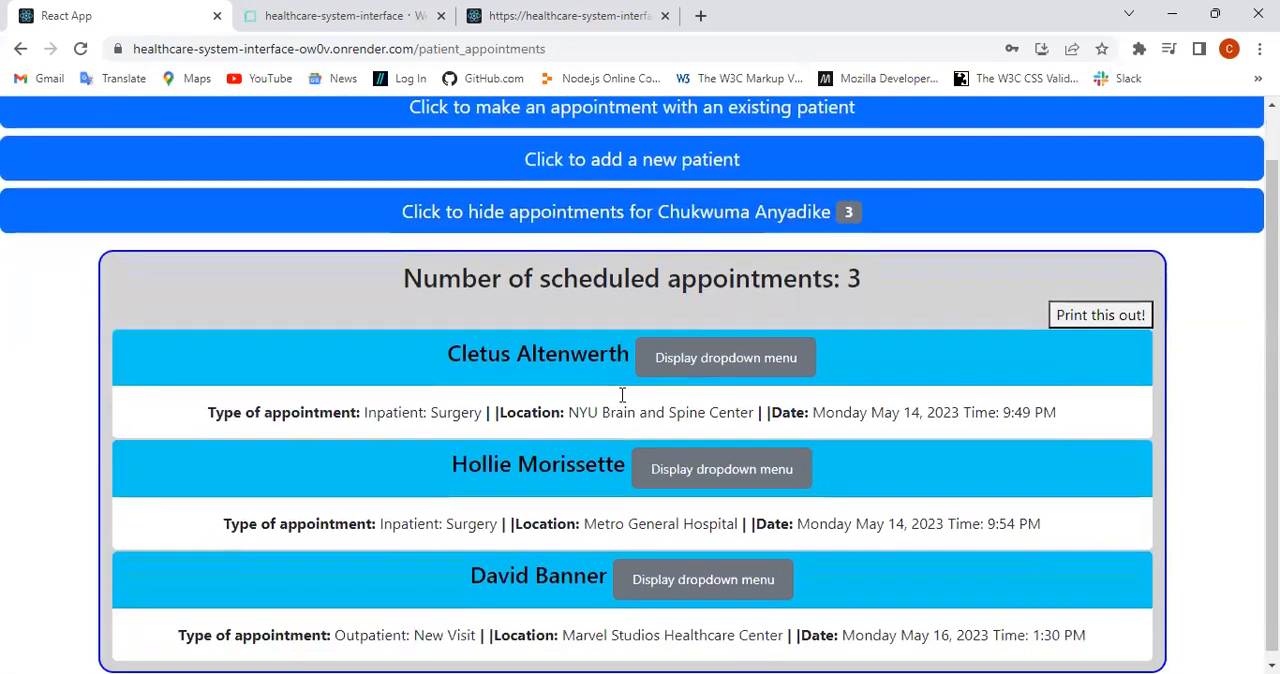
left_click(702, 575)
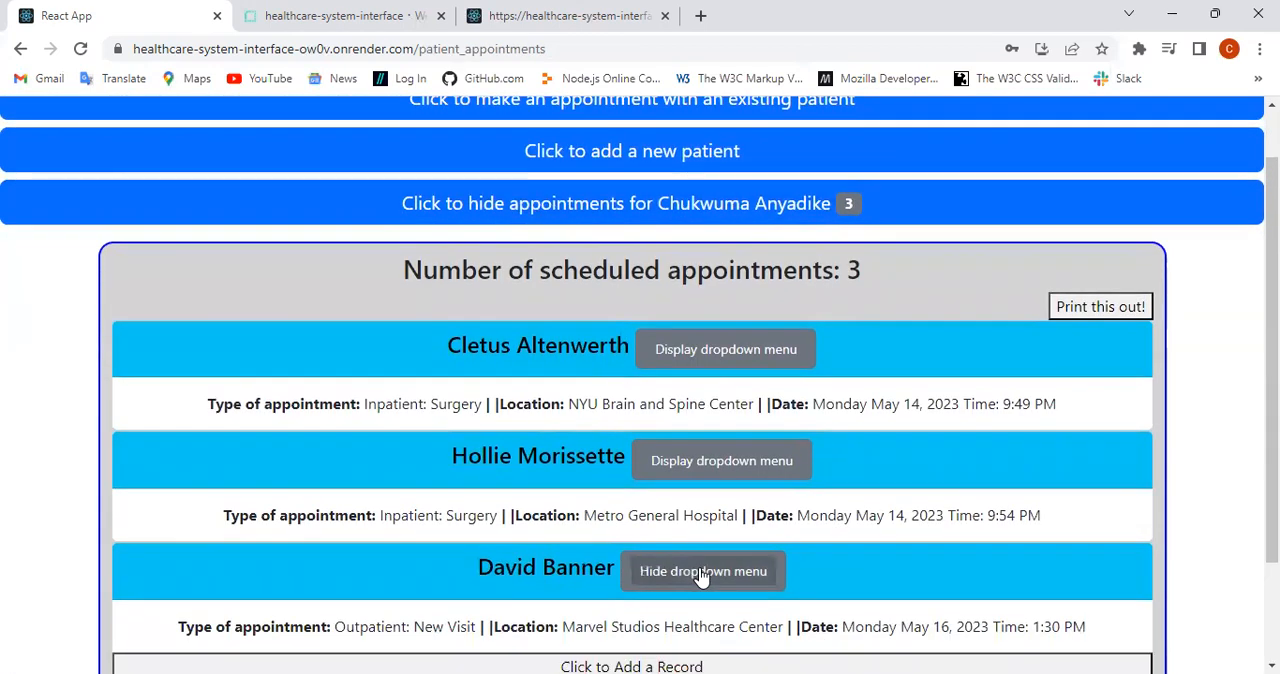
left_click(700, 577)
left_click(1094, 321)
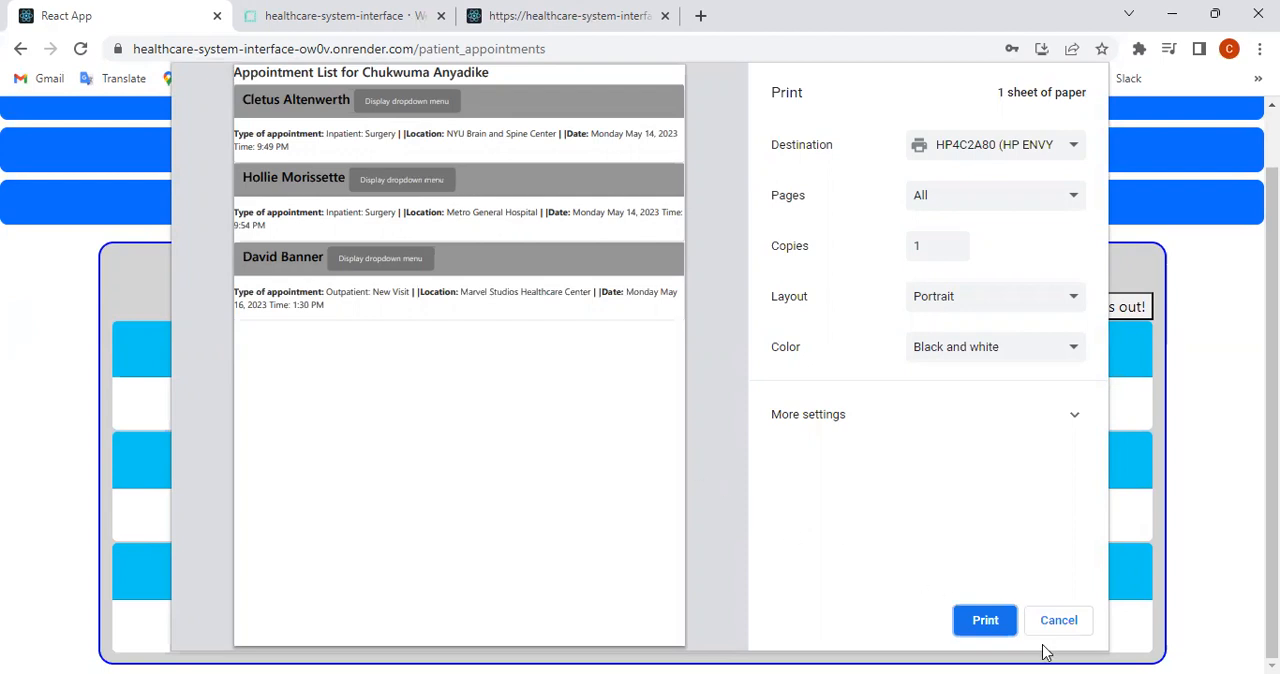
left_click(1058, 622)
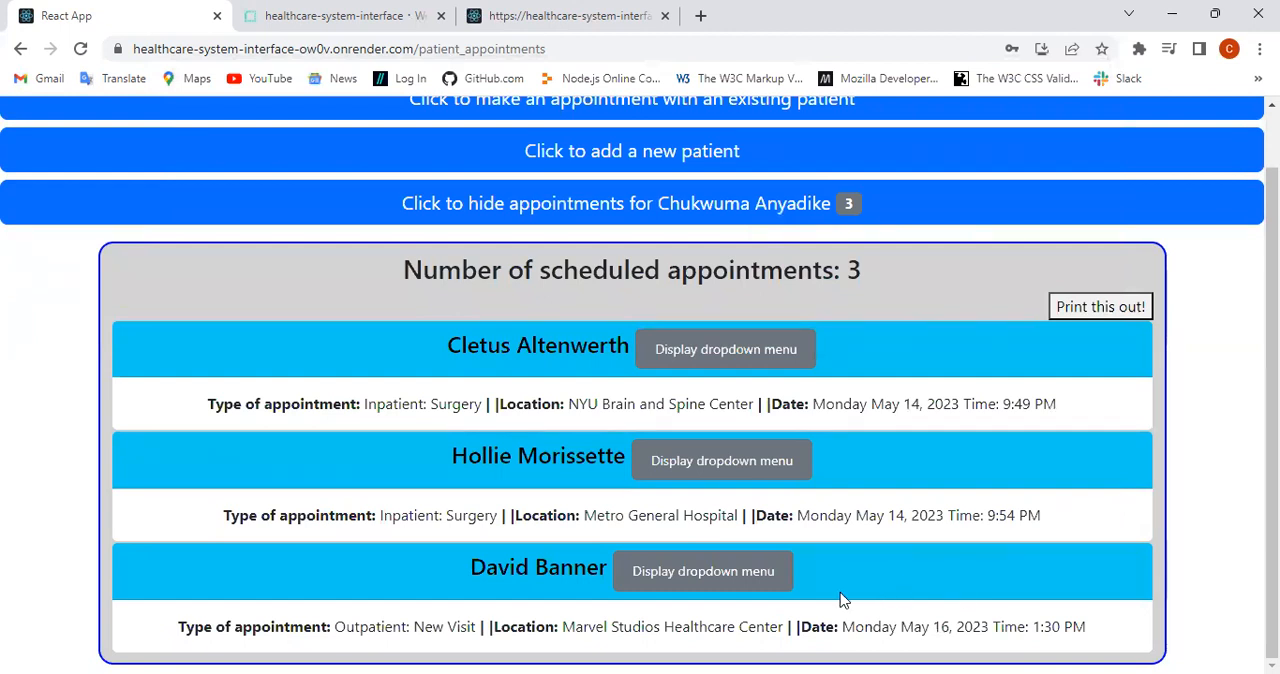
Step: Open the email contact form for the new patient's appointment and fill in the sender's name and recipient's email address
left_click(725, 583)
scroll(793, 562, "down", 1)
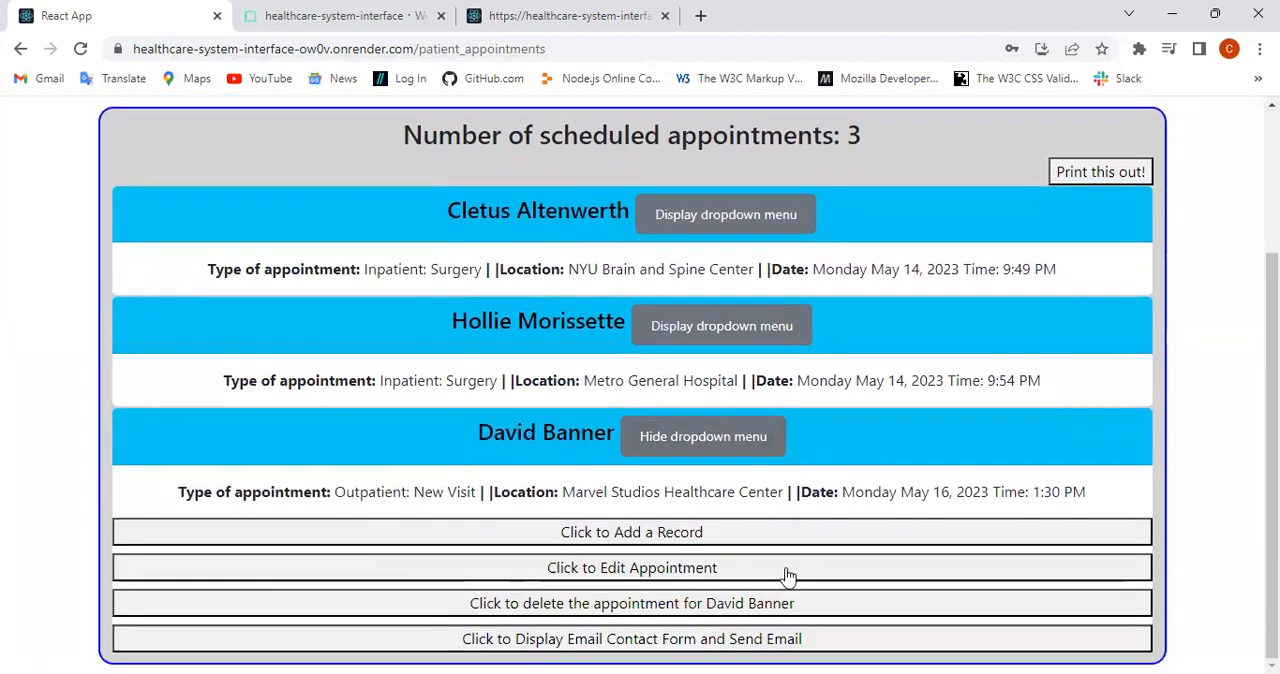
left_click(669, 645)
scroll(717, 572, "down", 3)
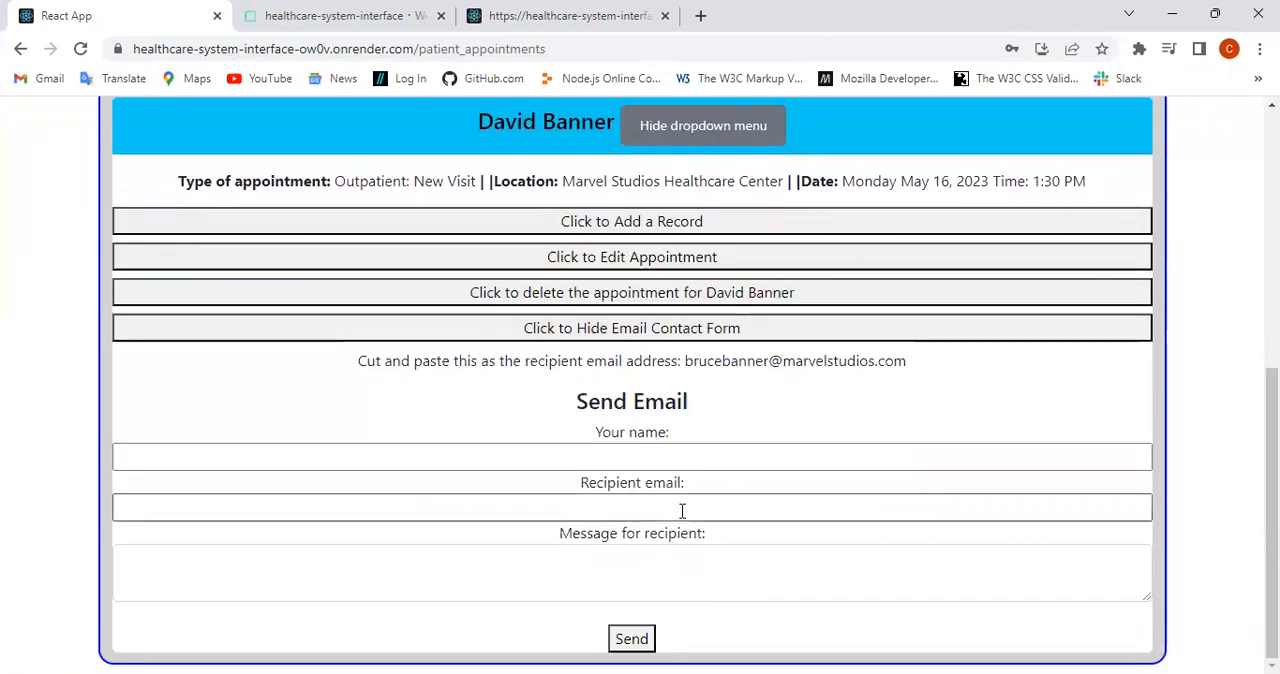
left_click(641, 457)
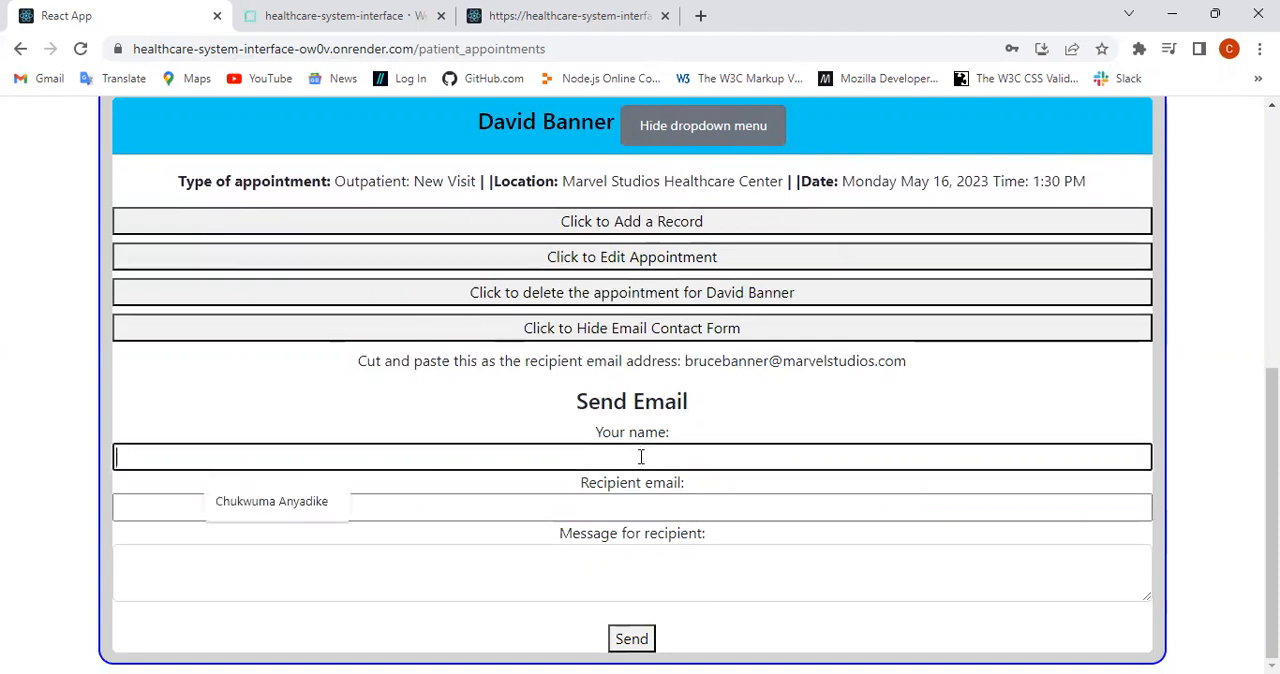
left_click(314, 503)
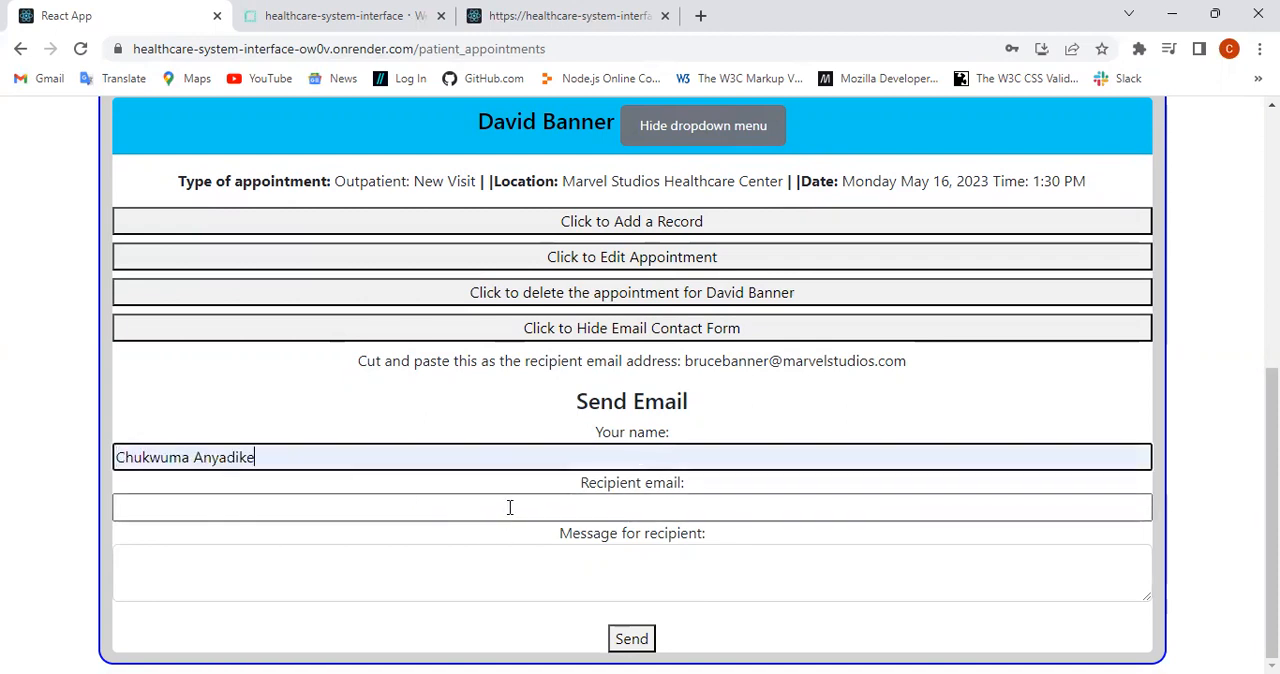
left_click(509, 507)
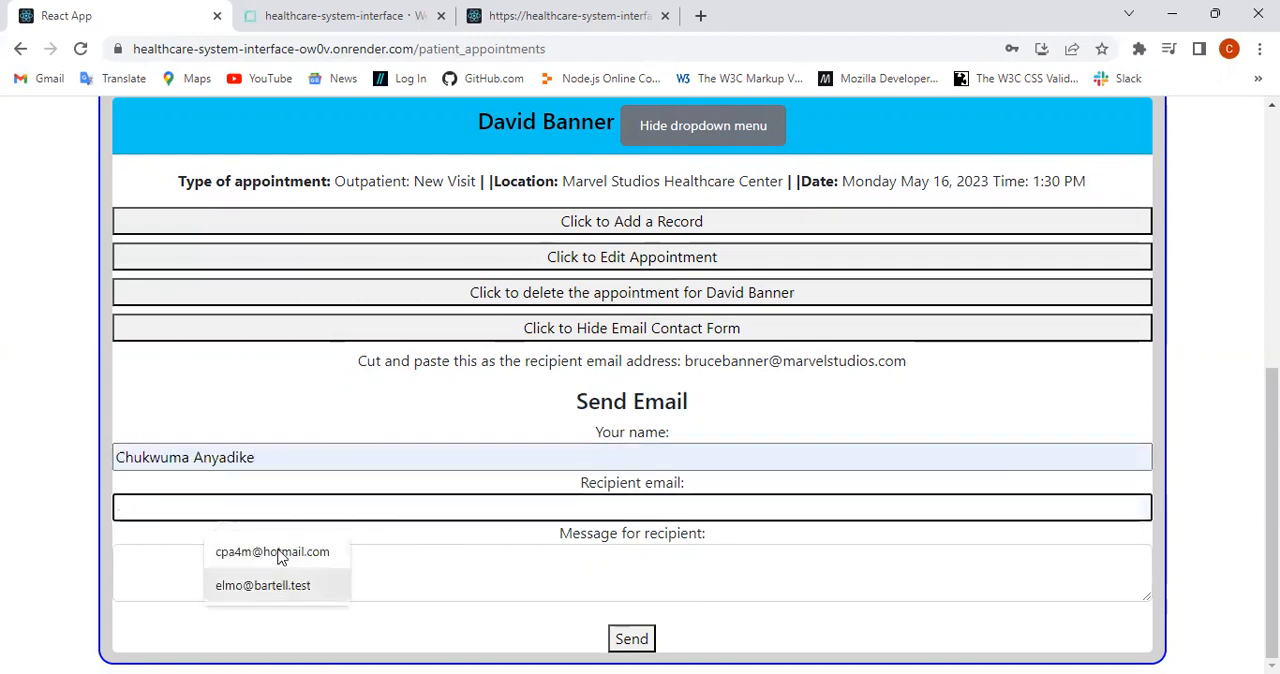
left_click(316, 553)
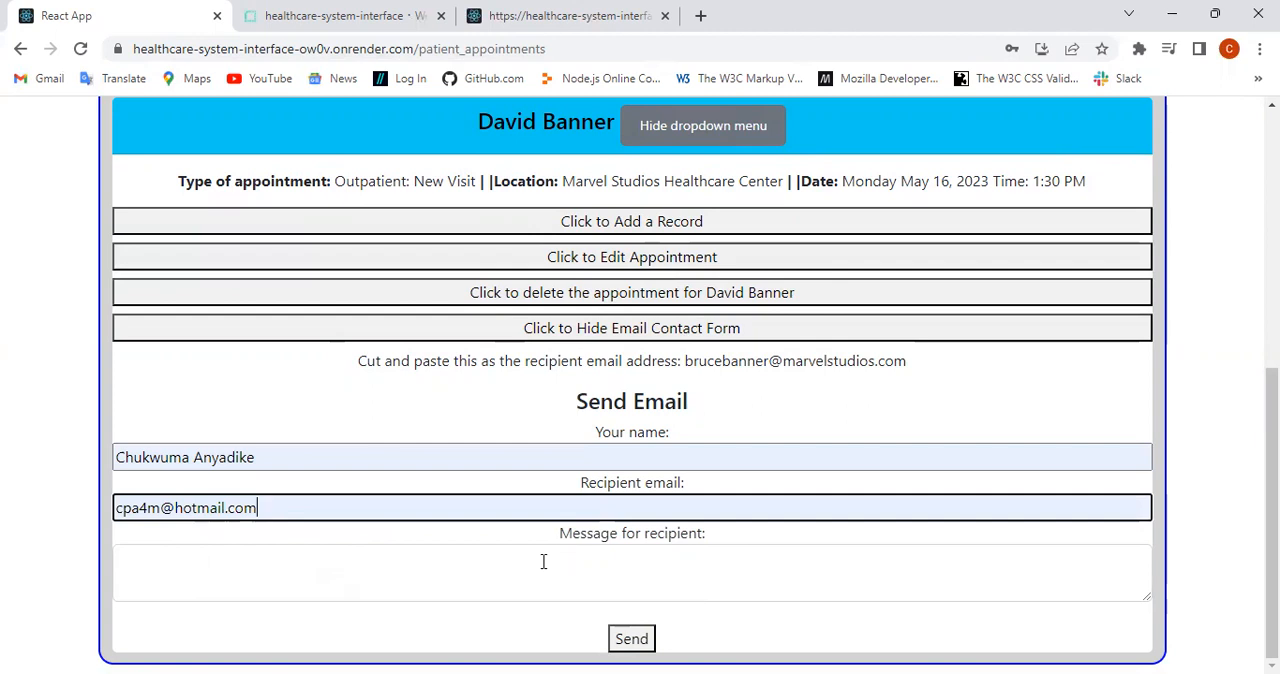
Step: Enter "This is a test" as the message for the recipient and send the email
left_click(614, 558)
type("This")
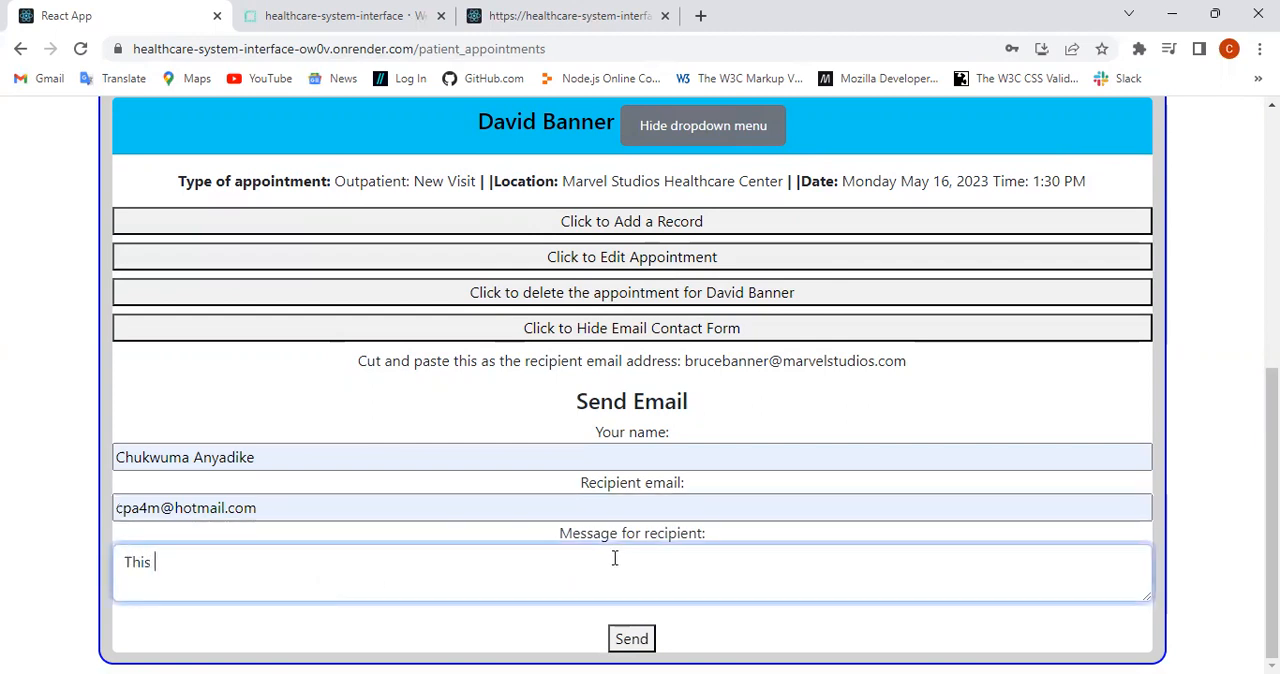
type(" is a test")
left_click(631, 643)
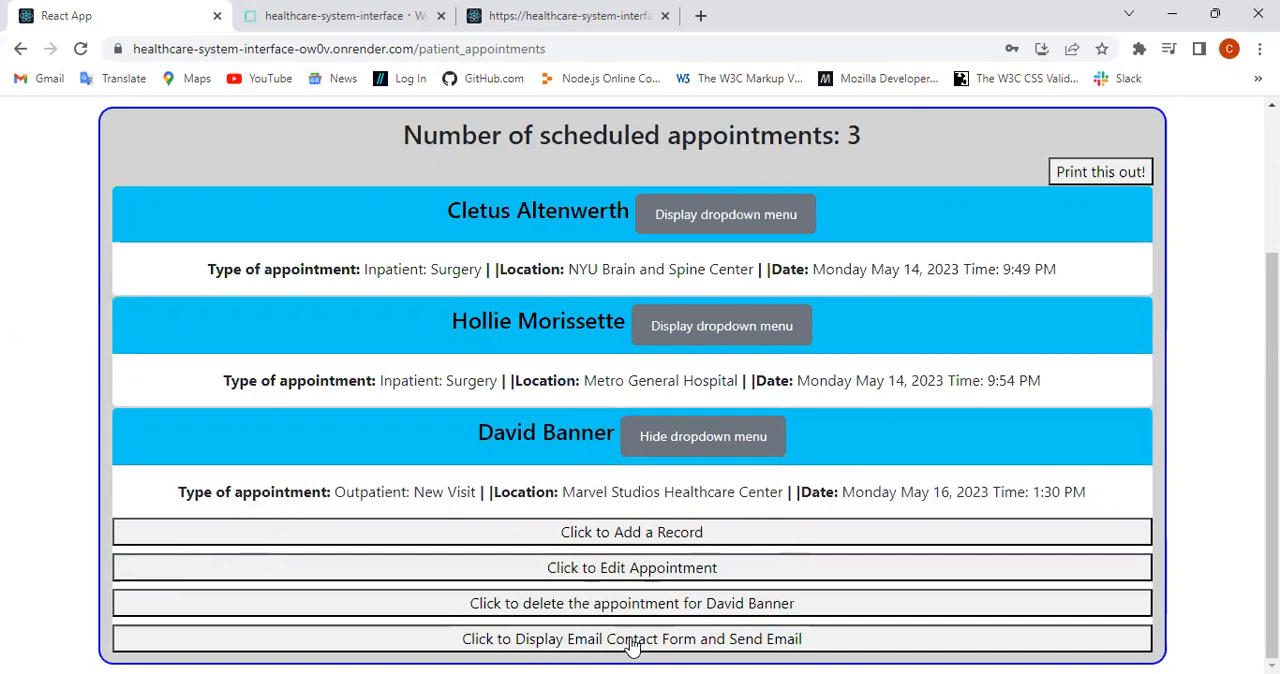
scroll(1208, 554, "up", 2)
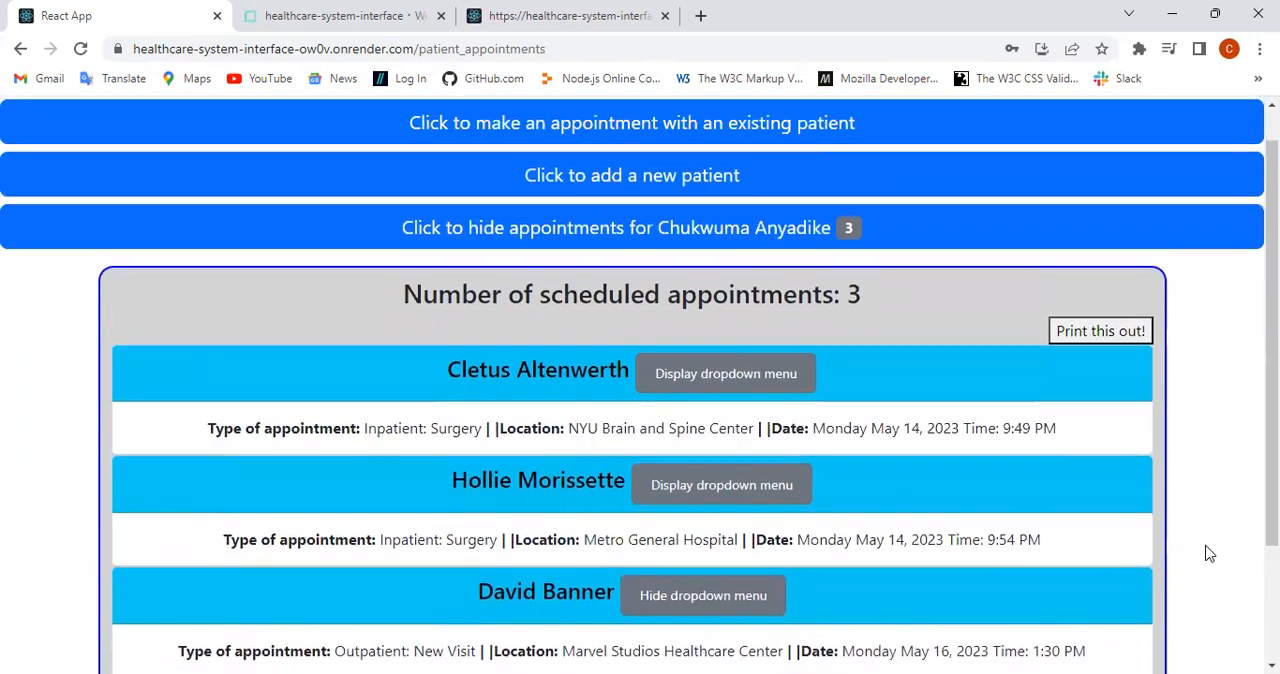